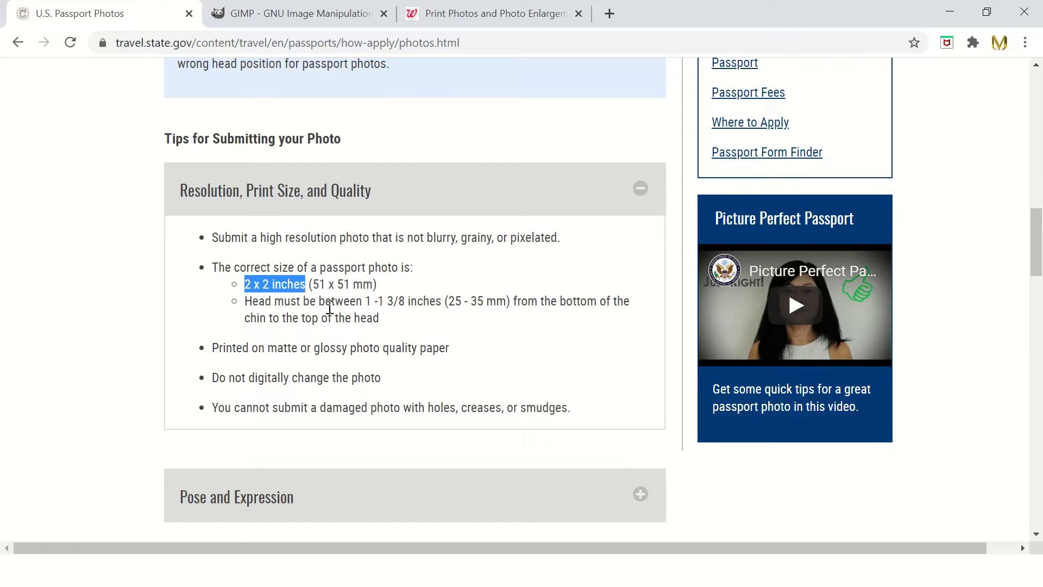
- Review the acceptable and unacceptable passport photo examples for shadows and lighting
{"action": "scroll", "coordinate": [353, 340], "scroll_direction": "down", "scroll_amount": 9}
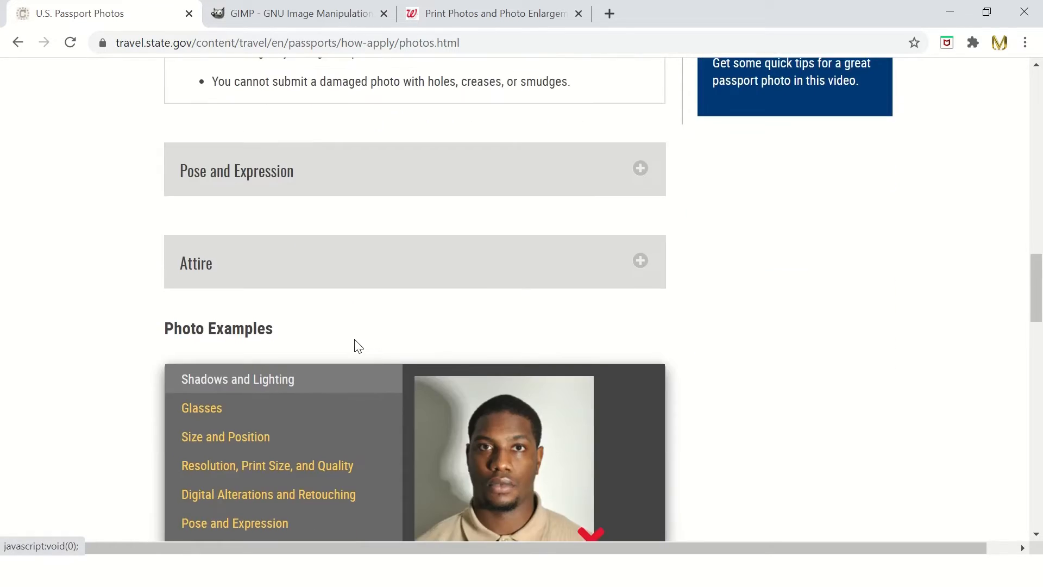
{"action": "scroll", "coordinate": [302, 345], "scroll_direction": "down", "scroll_amount": 3}
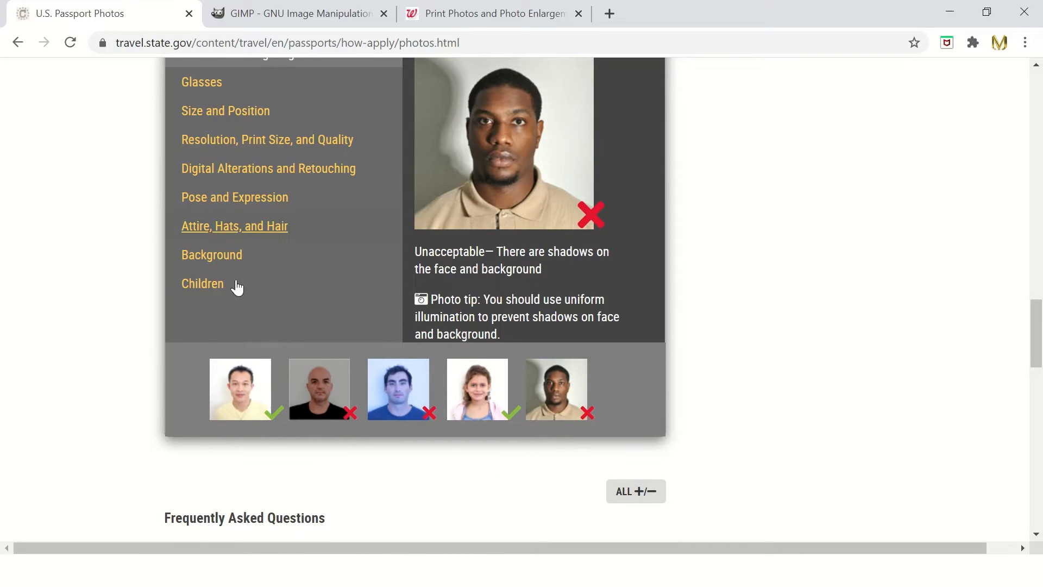
{"action": "left_click", "coordinate": [246, 394]}
{"action": "scroll", "coordinate": [413, 244], "scroll_direction": "up", "scroll_amount": 2}
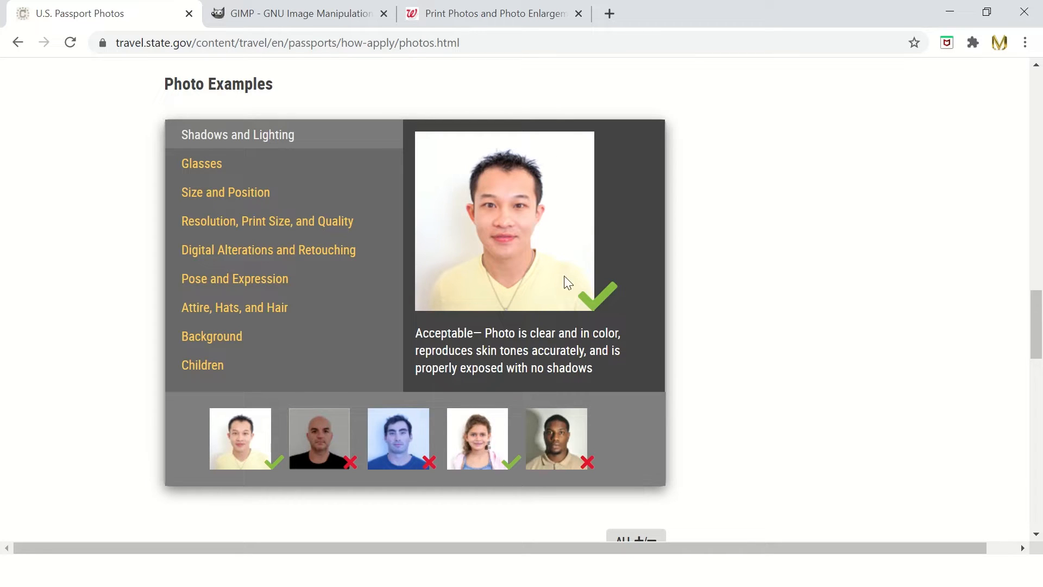
{"action": "left_click", "coordinate": [330, 455]}
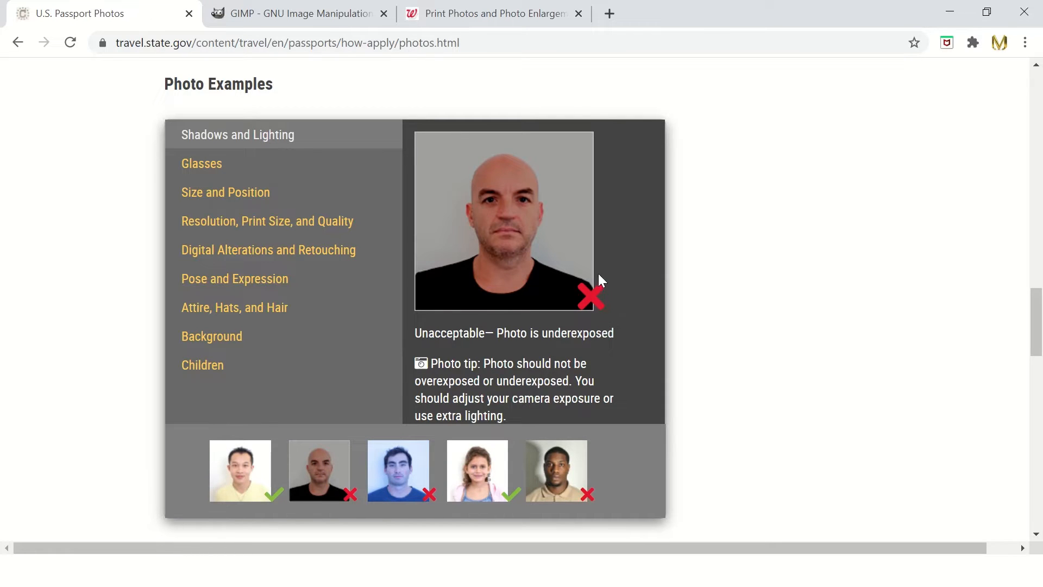
{"action": "left_click_drag", "start_coordinate": [415, 332], "coordinate": [608, 340]}
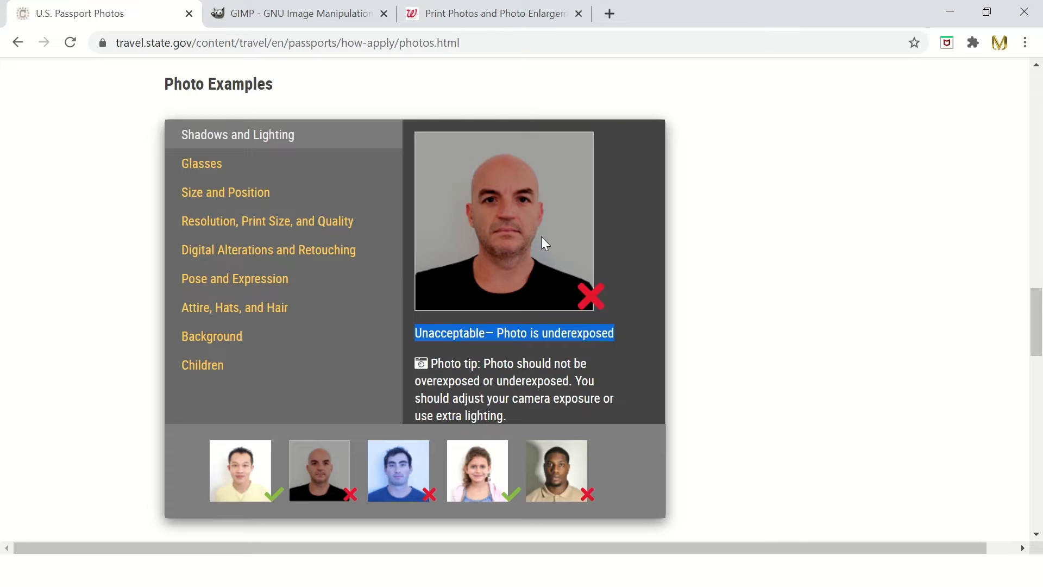
{"action": "left_click", "coordinate": [381, 470]}
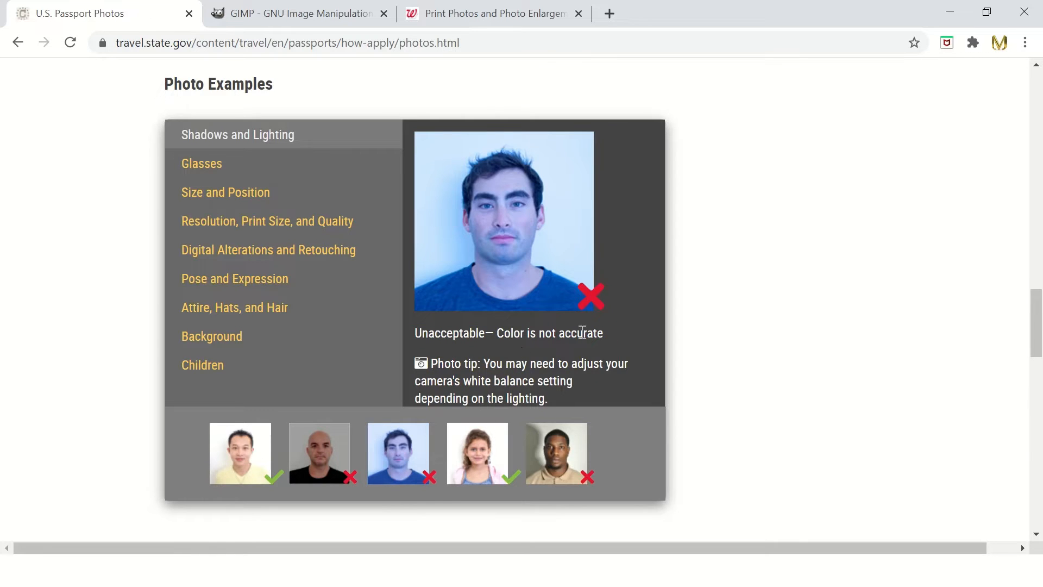
{"action": "left_click_drag", "start_coordinate": [604, 333], "coordinate": [500, 340]}
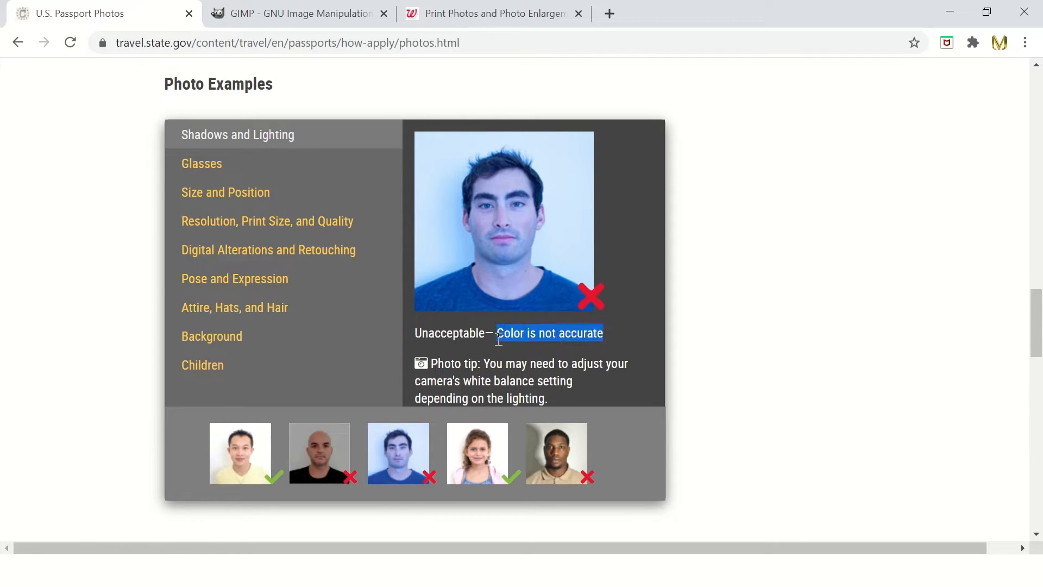
{"action": "left_click", "coordinate": [480, 476]}
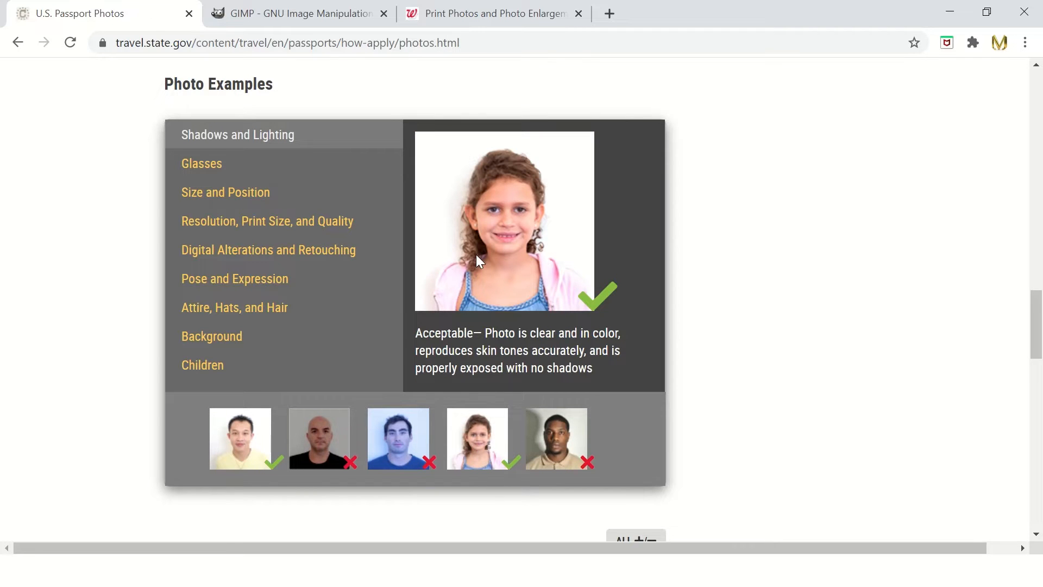
{"action": "left_click", "coordinate": [550, 450]}
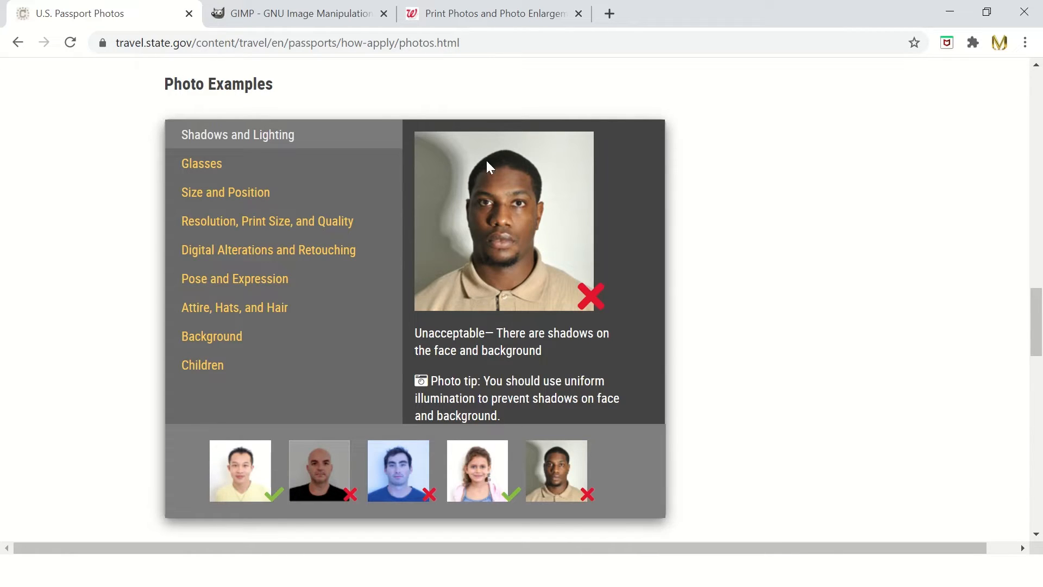
- Check the GIMP website for the download and the supported operating systems, highlighting "OS X, Windows"
{"action": "left_click", "coordinate": [256, 17]}
{"action": "scroll", "coordinate": [198, 158], "scroll_direction": "up", "scroll_amount": 3}
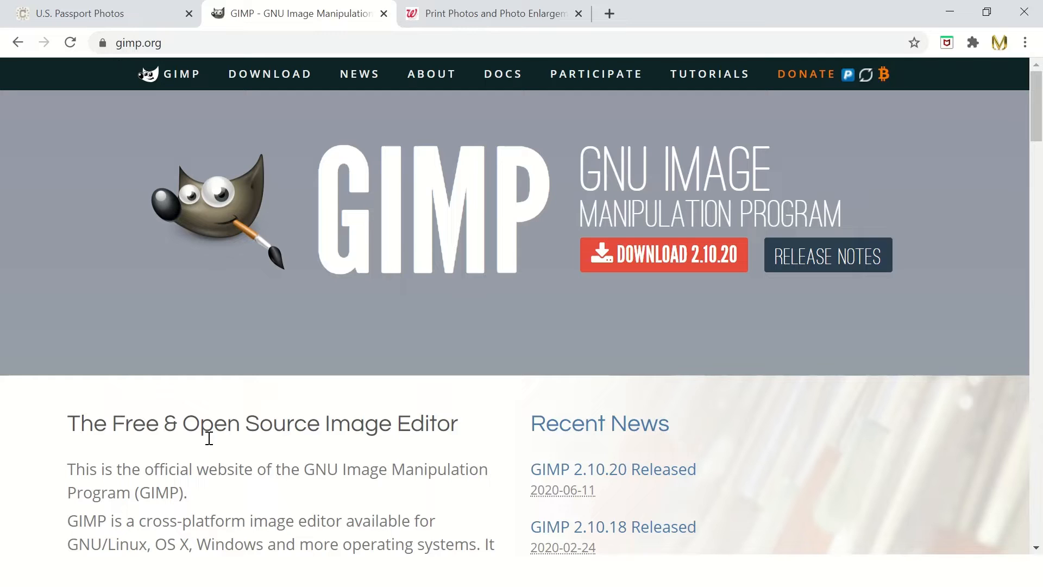
{"action": "left_click_drag", "start_coordinate": [156, 544], "coordinate": [265, 543]}
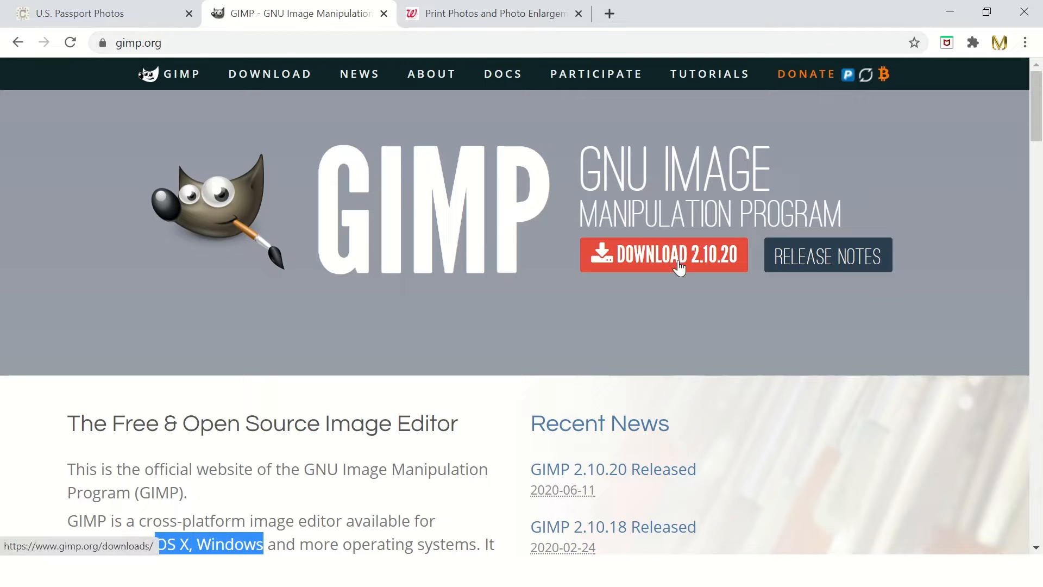
- Switch to GIMP and open the image michael.jpg from the Gimp folder
{"action": "key", "text": "alt+Tab"}
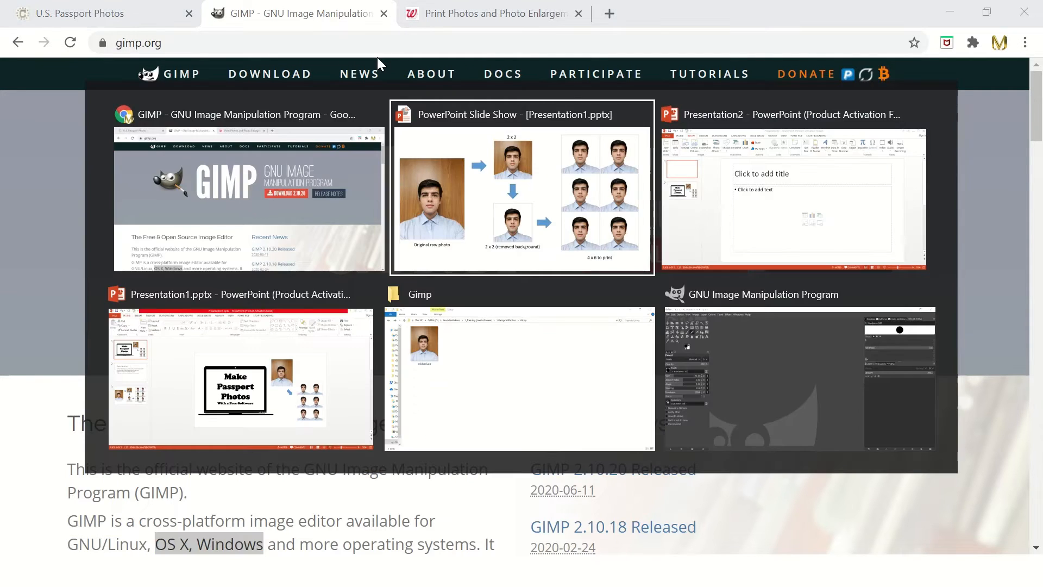
{"action": "key", "text": "alt+Tab"}
{"action": "key", "text": "alt+Tab"}
{"action": "key", "text": "alt+Tab"}
{"action": "key", "text": "alt+Tab"}
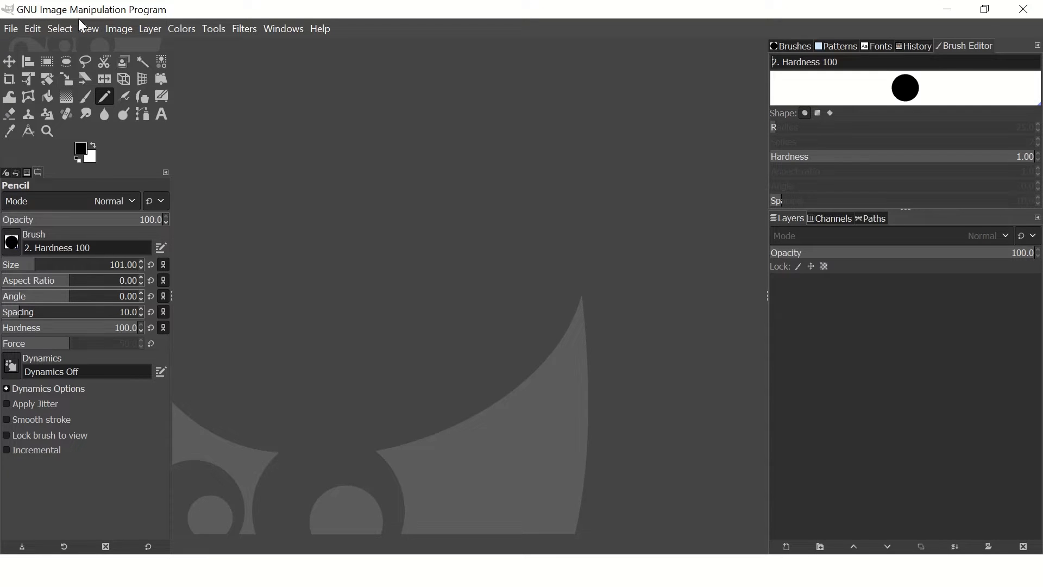
{"action": "left_click", "coordinate": [11, 29]}
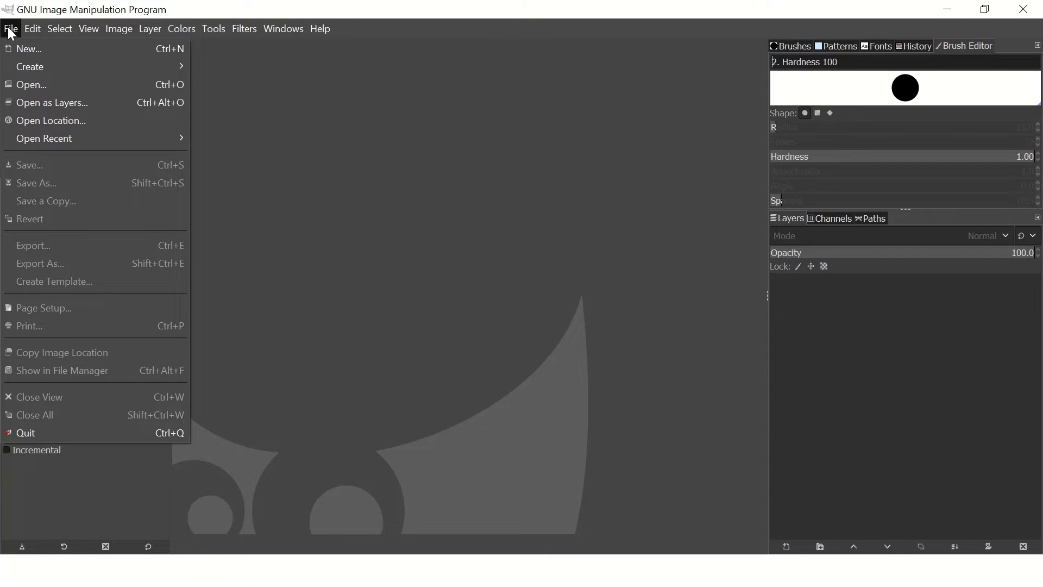
{"action": "left_click", "coordinate": [40, 85]}
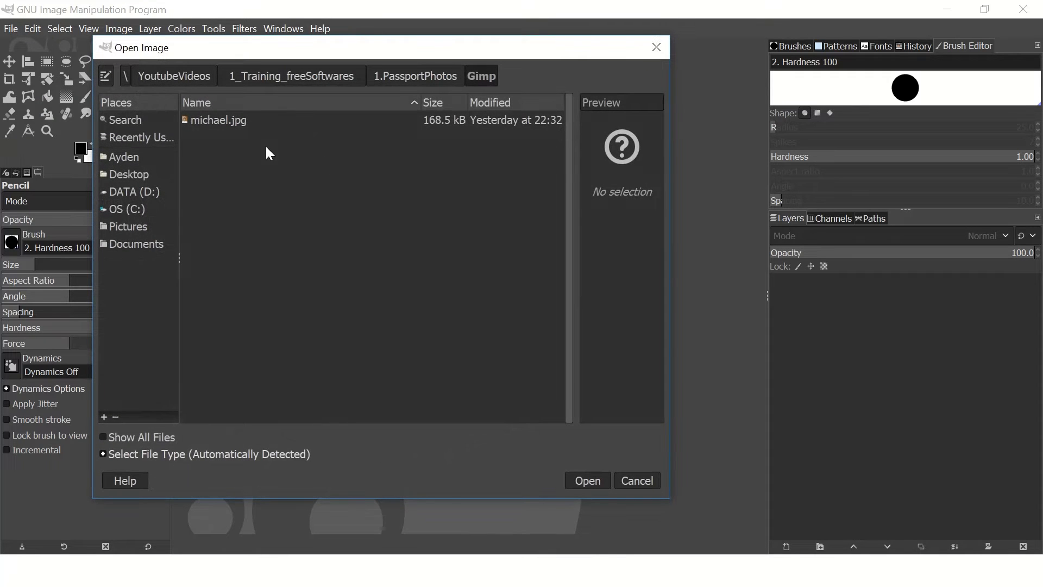
{"action": "left_click", "coordinate": [215, 123]}
{"action": "double_click", "coordinate": [215, 120]}
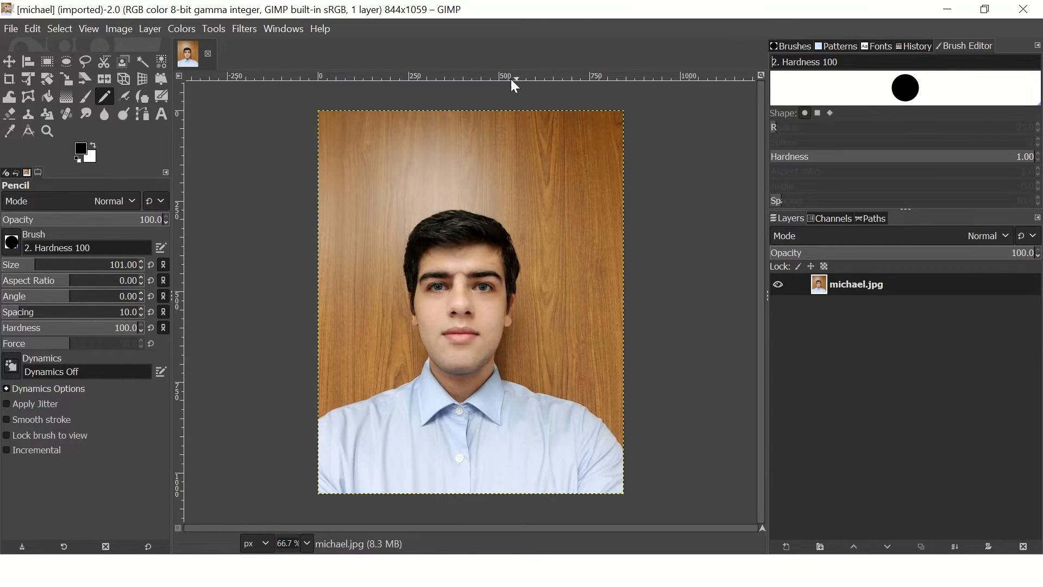
- Display the rulers in inches and outline a crop area of about 594 × 745 px around the man's head and upper shoulders
{"action": "left_click", "coordinate": [265, 549]}
{"action": "left_click", "coordinate": [263, 347]}
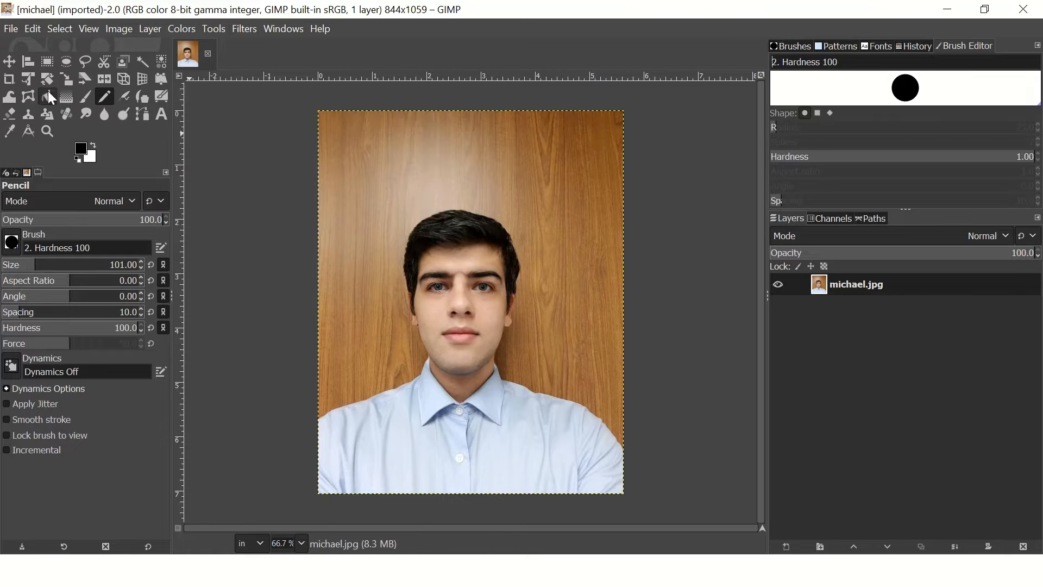
{"action": "left_click", "coordinate": [14, 82]}
{"action": "mouse_move", "coordinate": [341, 157]}
{"action": "left_mouse_down"}
{"action": "mouse_move", "coordinate": [416, 250]}
{"action": "mouse_move", "coordinate": [523, 248]}
{"action": "mouse_move", "coordinate": [561, 269]}
{"action": "left_mouse_up"}
{"action": "left_click_drag", "start_coordinate": [437, 223], "coordinate": [463, 276]}
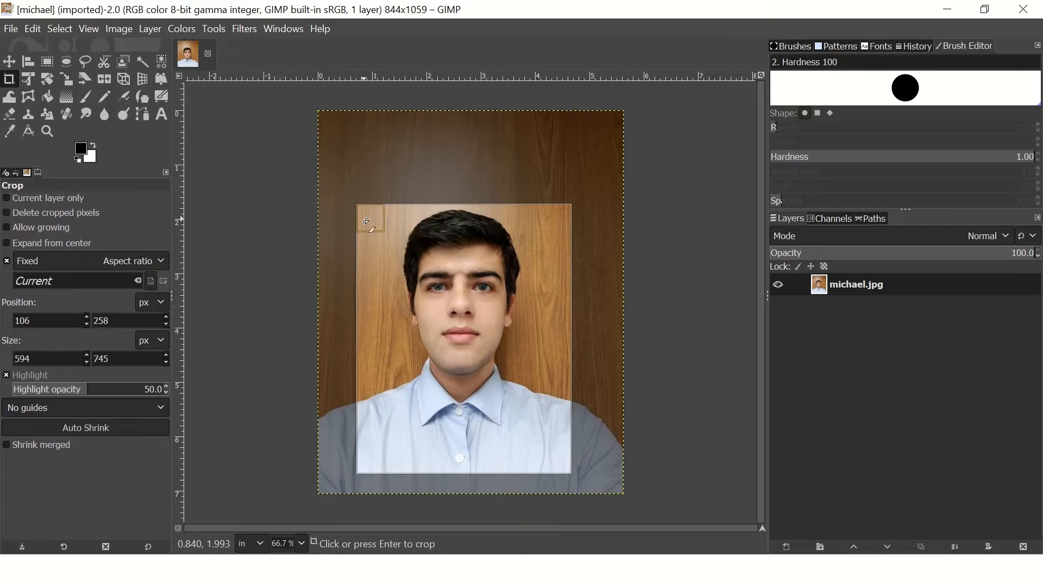
{"action": "left_click_drag", "start_coordinate": [451, 256], "coordinate": [446, 198]}
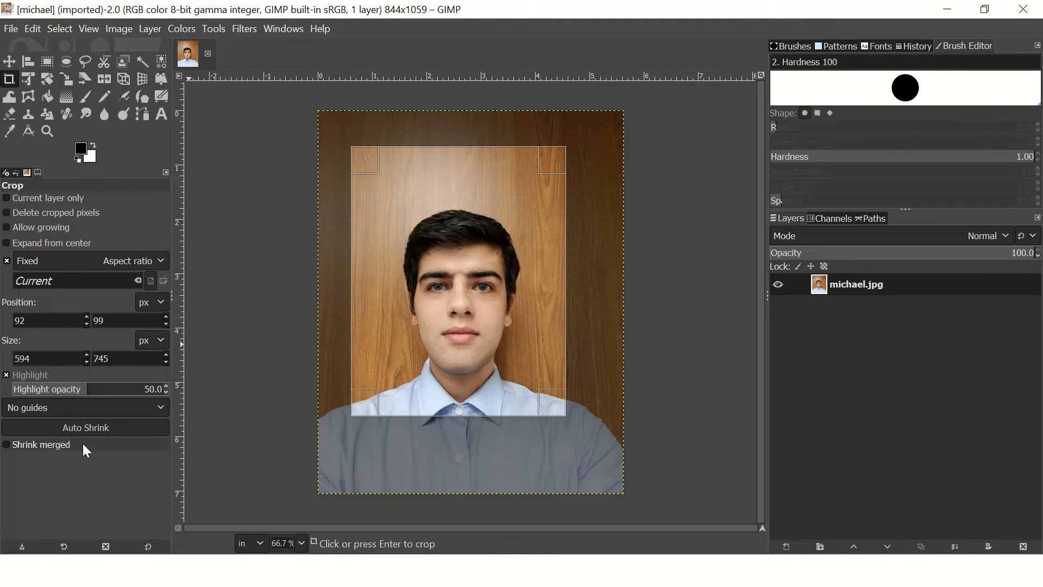
- Change the unit of the crop size to inches
{"action": "left_click", "coordinate": [143, 339]}
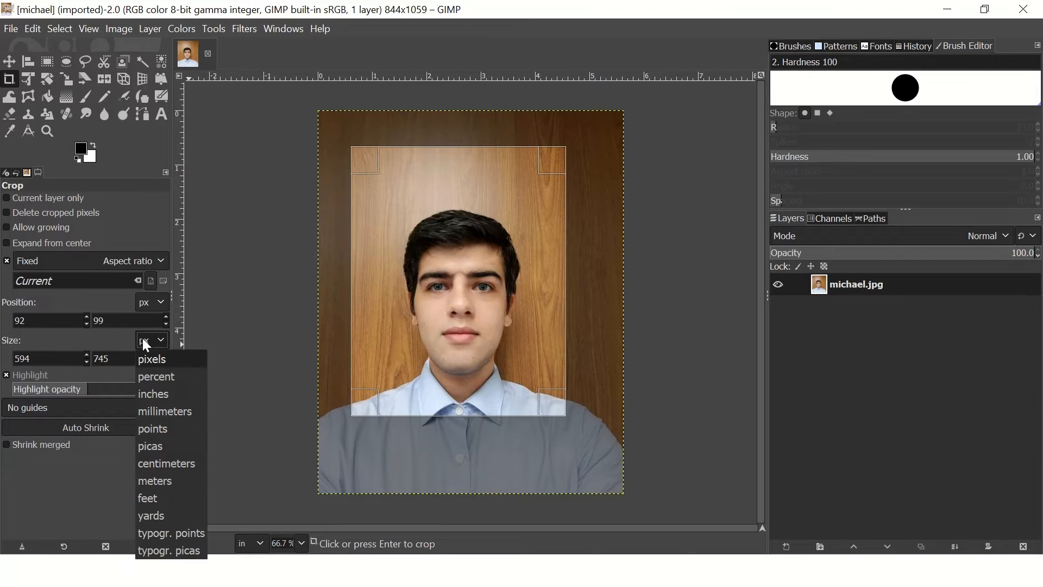
{"action": "left_click", "coordinate": [155, 375]}
{"action": "left_click", "coordinate": [152, 341]}
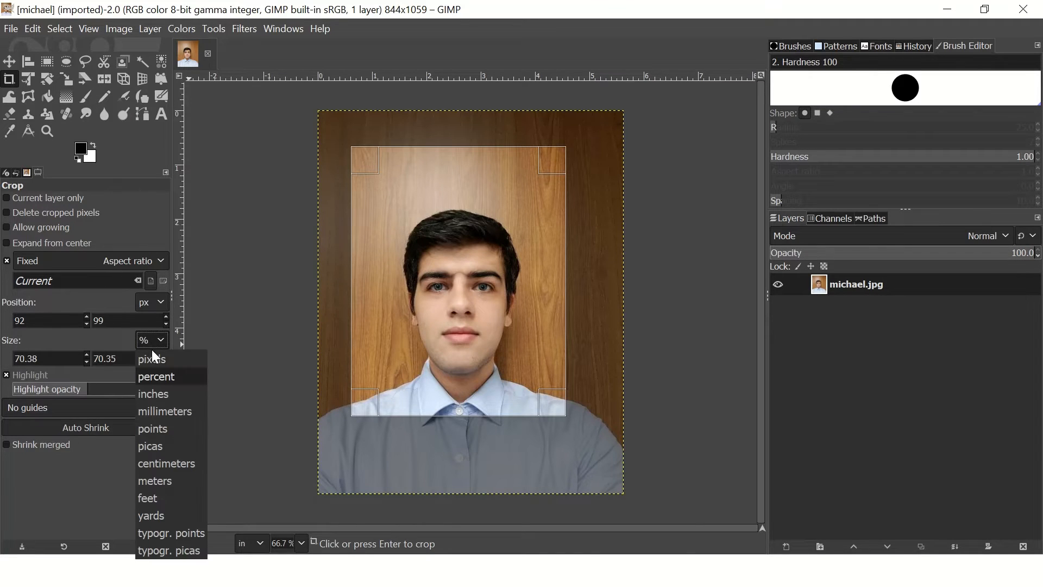
{"action": "left_click", "coordinate": [157, 393]}
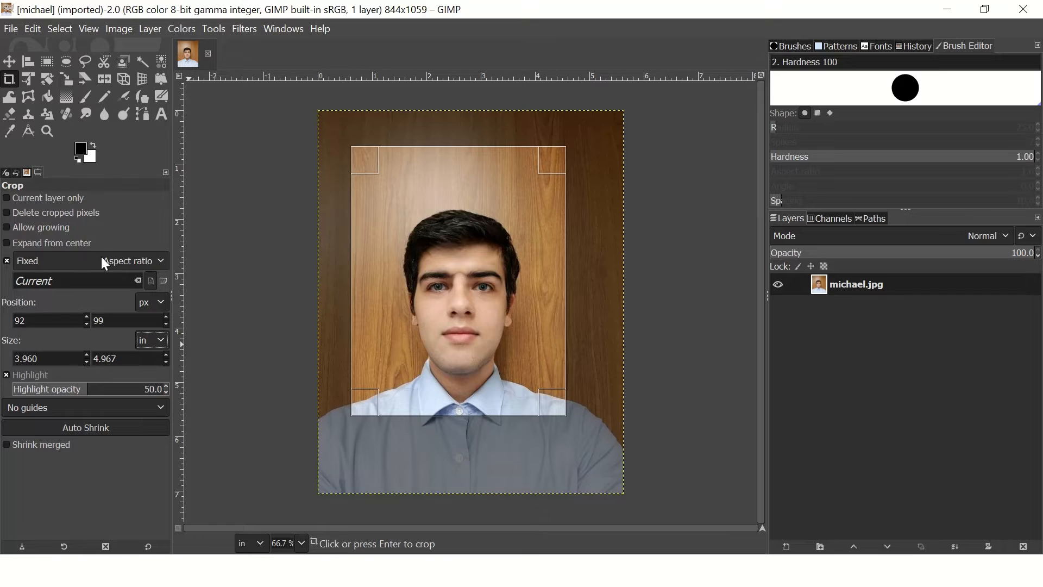
- Release the fixed aspect ratio and set the crop area to 2.000 × 2.000 in
{"action": "left_click", "coordinate": [7, 262]}
{"action": "left_click_drag", "start_coordinate": [39, 358], "coordinate": [5, 365]}
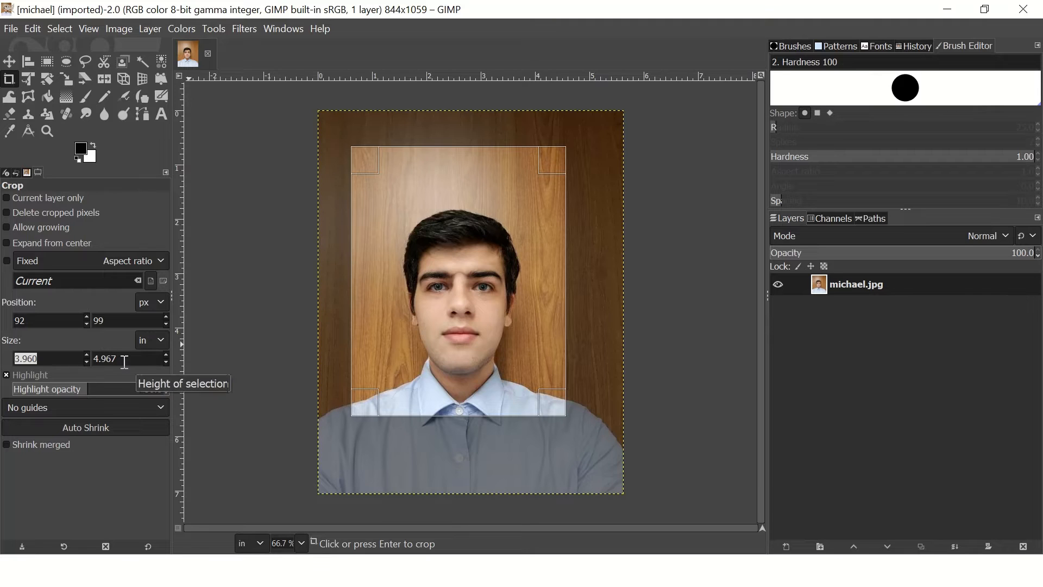
{"action": "type", "text": "2"}
{"action": "key", "text": "Tab"}
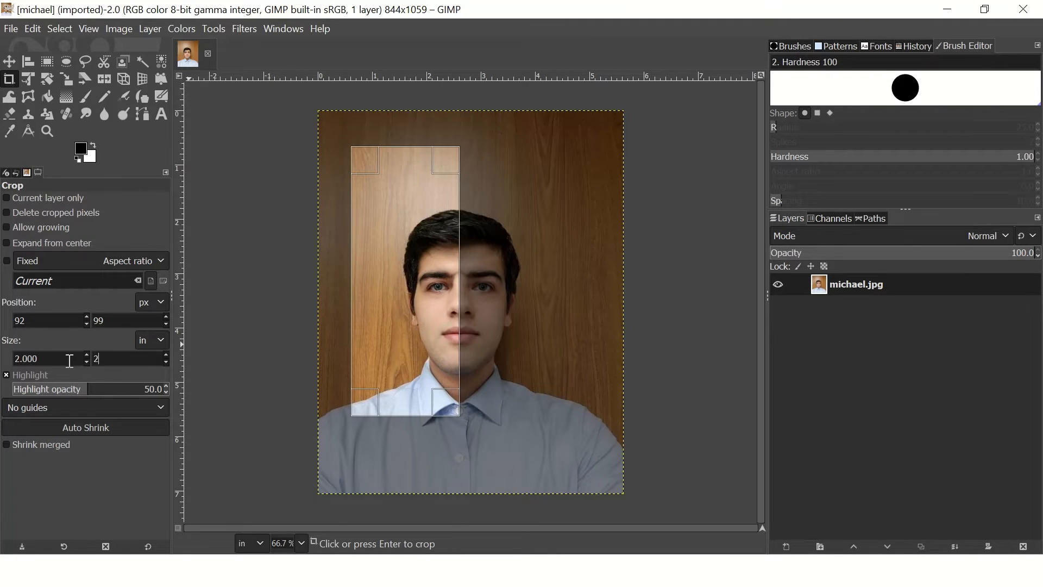
{"action": "key", "text": "Tab"}
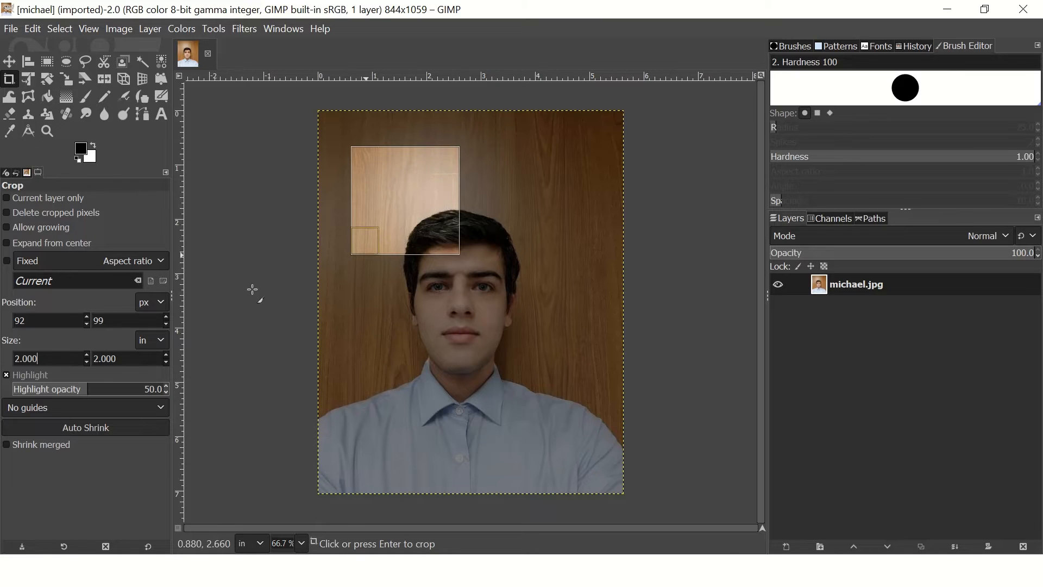
- Set the crop area to 4.000 × 4.000 in and move it over the man's face, to about position 106, 273 px
{"action": "left_click_drag", "start_coordinate": [48, 360], "coordinate": [11, 359]}
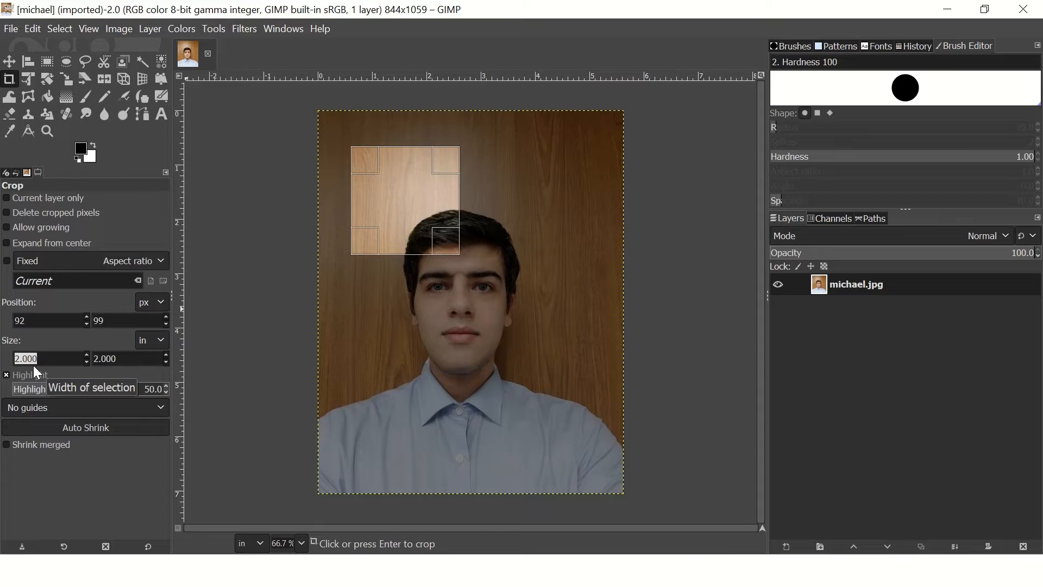
{"action": "type", "text": "4"}
{"action": "key", "text": "Tab"}
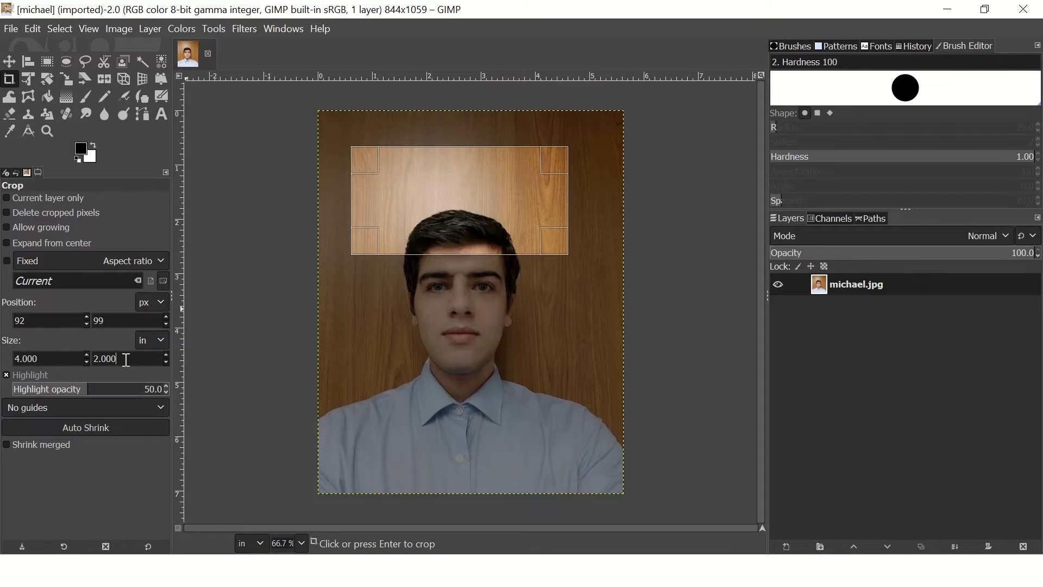
{"action": "type", "text": "4"}
{"action": "key", "text": "Tab"}
{"action": "left_click_drag", "start_coordinate": [466, 248], "coordinate": [467, 310]}
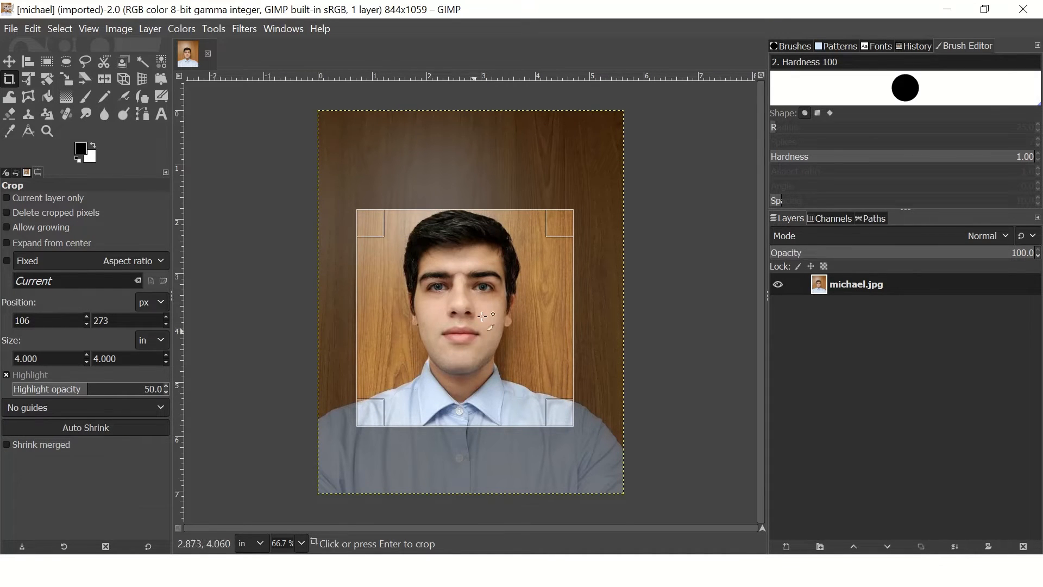
- Shrink the crop area freehand to about 2.03 × 3.55 in from its lower-right corner
{"action": "left_click_drag", "start_coordinate": [55, 359], "coordinate": [3, 367]}
{"action": "left_click_drag", "start_coordinate": [567, 421], "coordinate": [466, 402]}
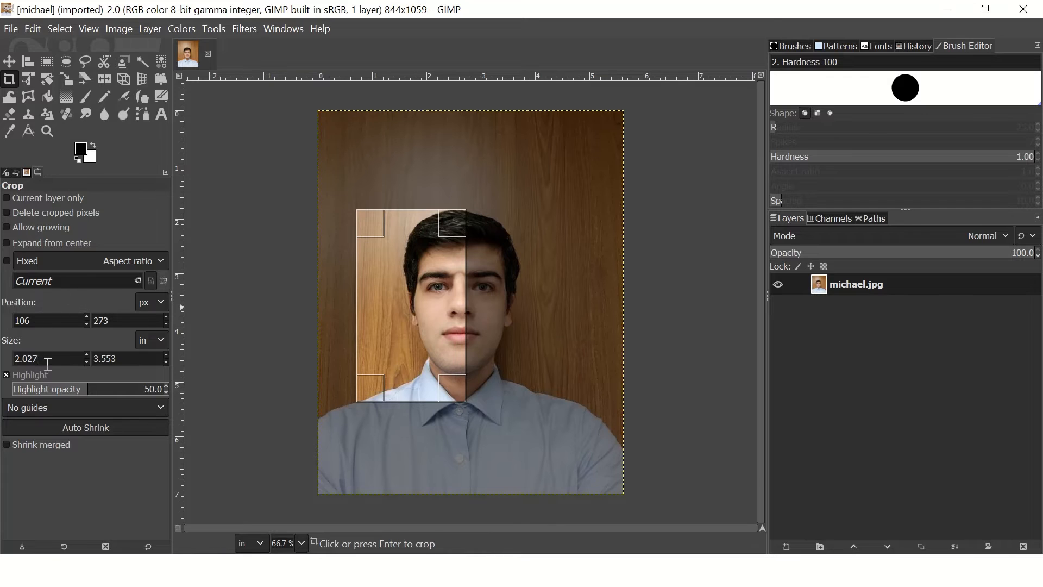
- Close the detached Tool Options window and add Tool Options back to the dock
{"action": "left_click_drag", "start_coordinate": [76, 365], "coordinate": [26, 357]}
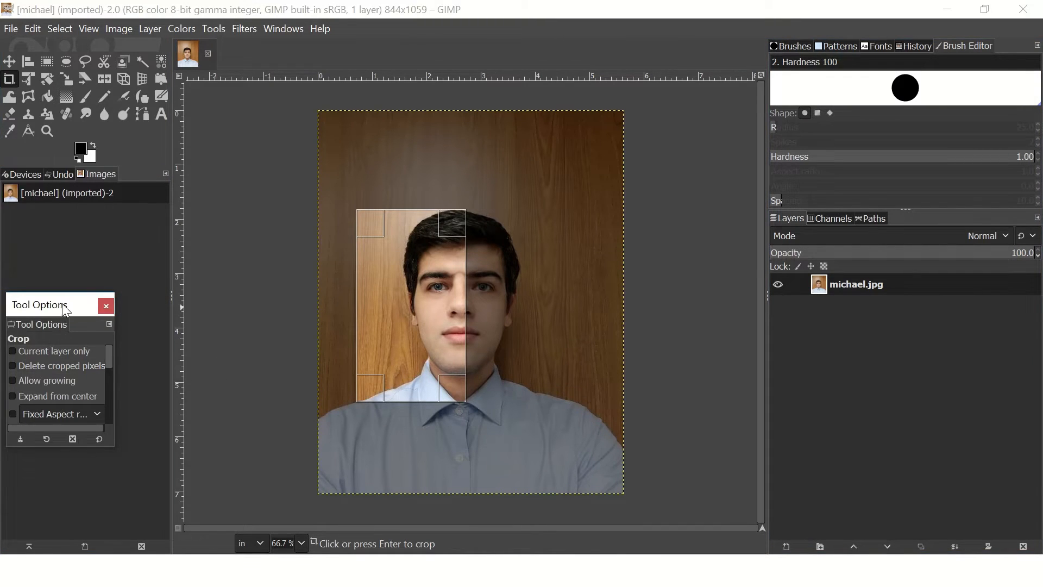
{"action": "left_click", "coordinate": [106, 306]}
{"action": "left_click", "coordinate": [166, 173]}
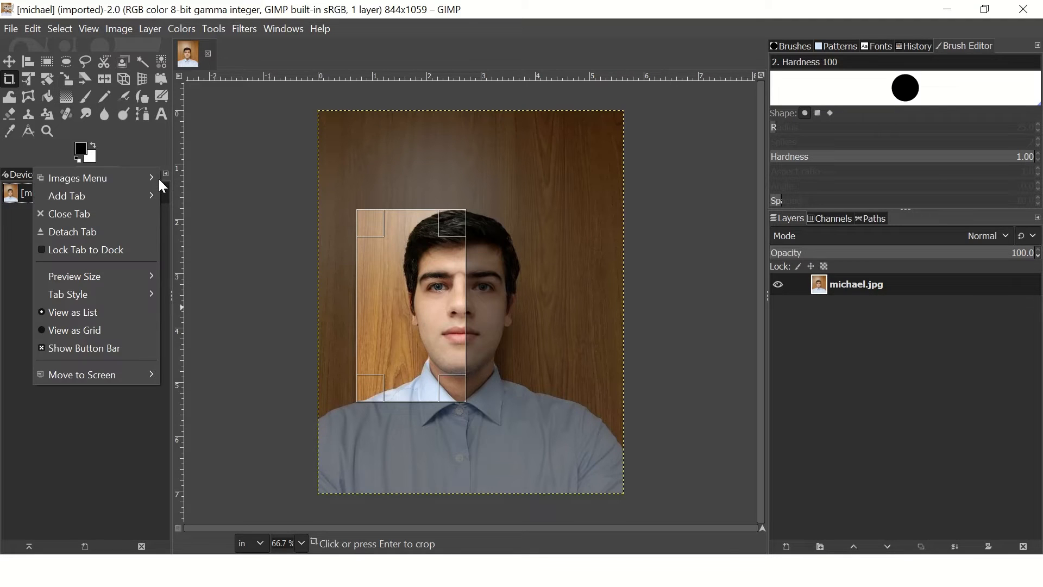
{"action": "mouse_move", "coordinate": [141, 182]}
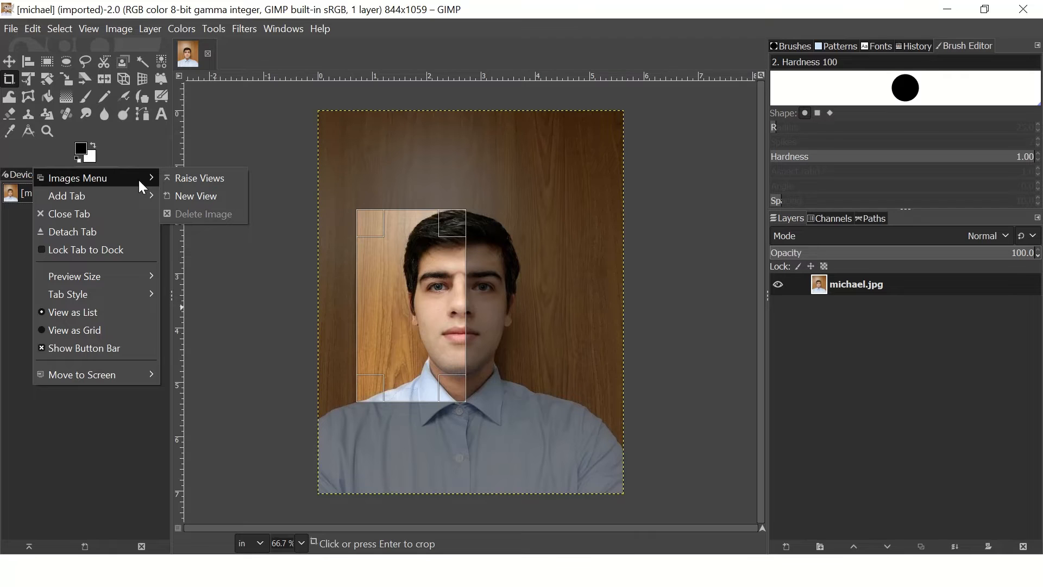
{"action": "mouse_move", "coordinate": [141, 202]}
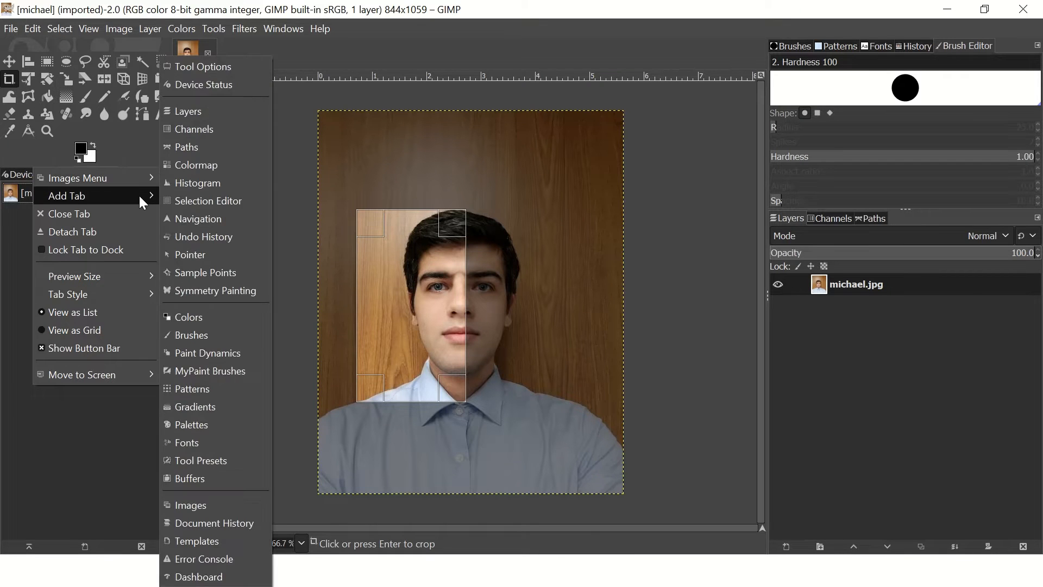
{"action": "left_click", "coordinate": [215, 66]}
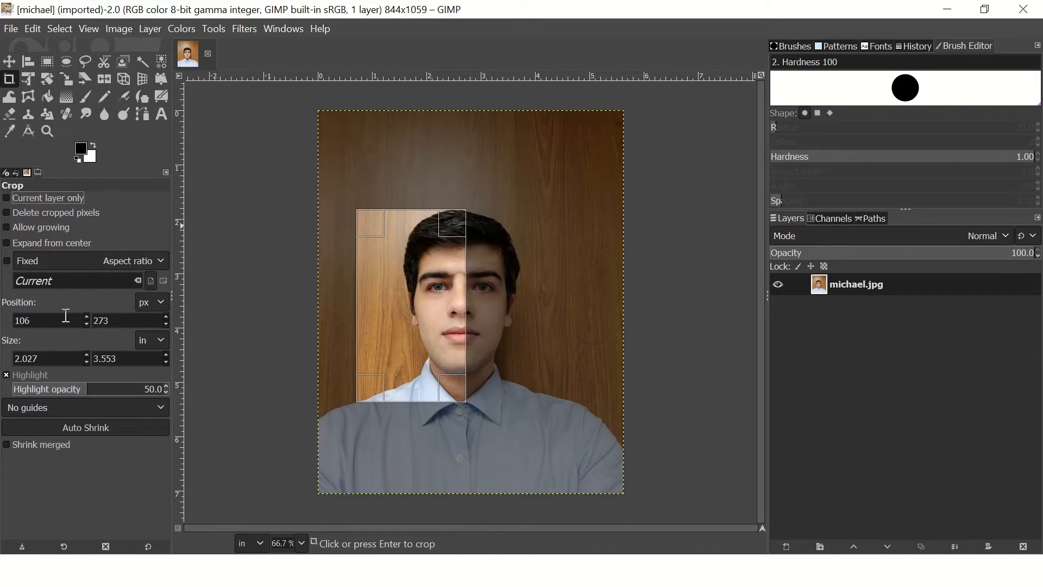
- Set the crop area to 2.000 × 2.000 in and fix its aspect ratio
{"action": "left_click_drag", "start_coordinate": [45, 356], "coordinate": [12, 362]}
{"action": "left_click_drag", "start_coordinate": [121, 360], "coordinate": [90, 360]}
{"action": "type", "text": "2"}
{"action": "left_click", "coordinate": [63, 362]}
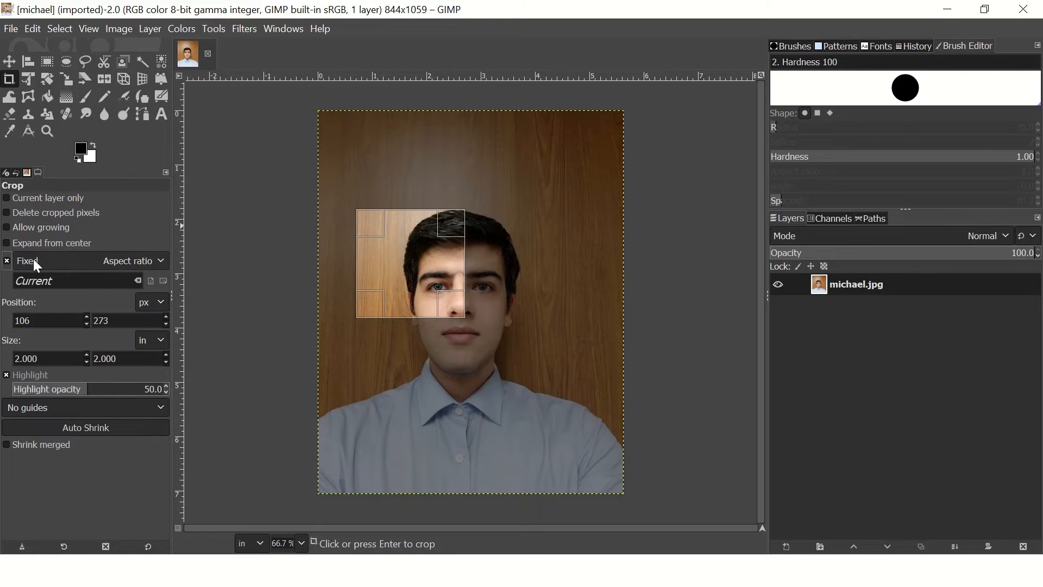
- Enlarge the crop area freehand to about 4.55 × 4.56 in and move it around the man's head and shoulders, to about position 51, 271 px
{"action": "left_click_drag", "start_coordinate": [460, 316], "coordinate": [552, 406]}
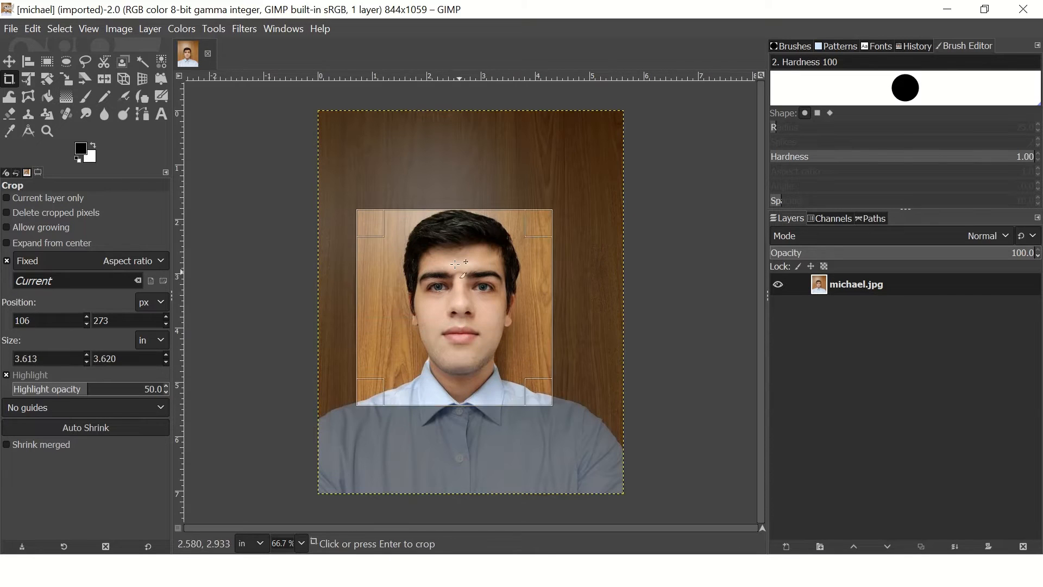
{"action": "left_click_drag", "start_coordinate": [465, 283], "coordinate": [473, 258]}
{"action": "left_click_drag", "start_coordinate": [552, 368], "coordinate": [602, 418]}
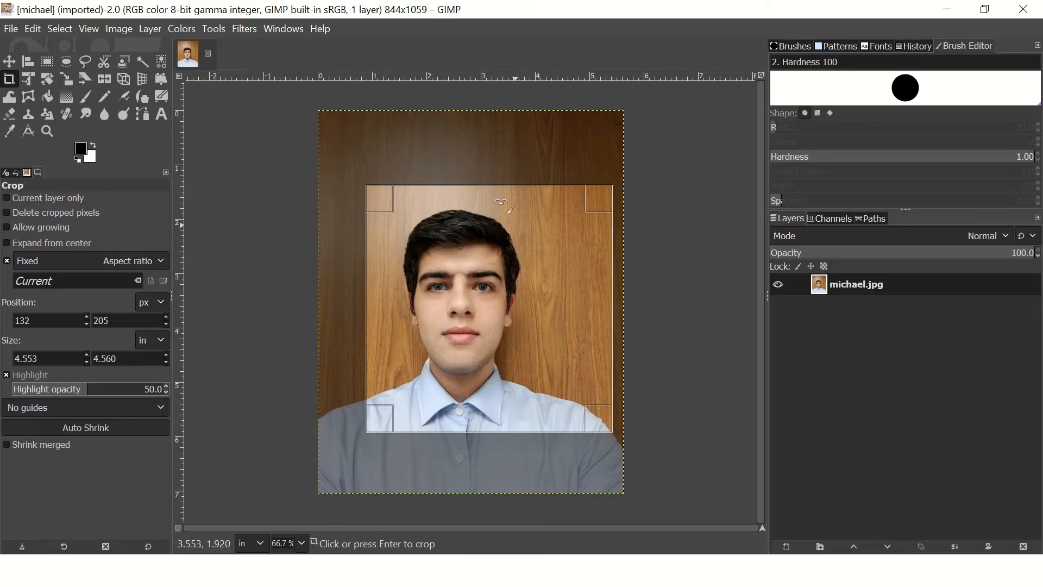
{"action": "left_click_drag", "start_coordinate": [535, 341], "coordinate": [506, 365]}
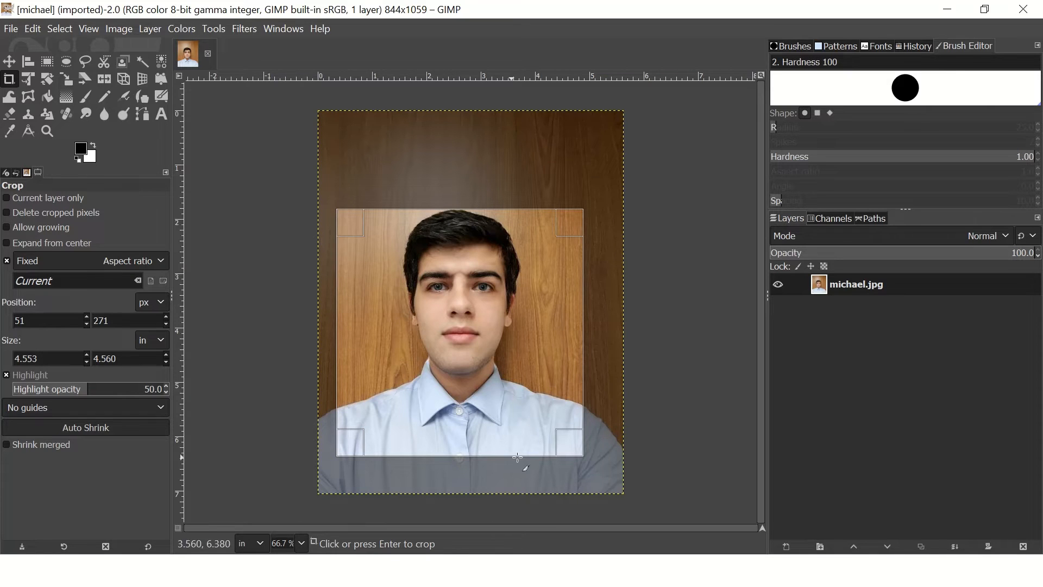
- Enlarge the crop area to about 4.69 × 4.69 in, centre it on the man at about position 50, 188 px, and crop the image
{"action": "left_click_drag", "start_coordinate": [568, 441], "coordinate": [575, 451]}
{"action": "left_click_drag", "start_coordinate": [469, 330], "coordinate": [467, 332]}
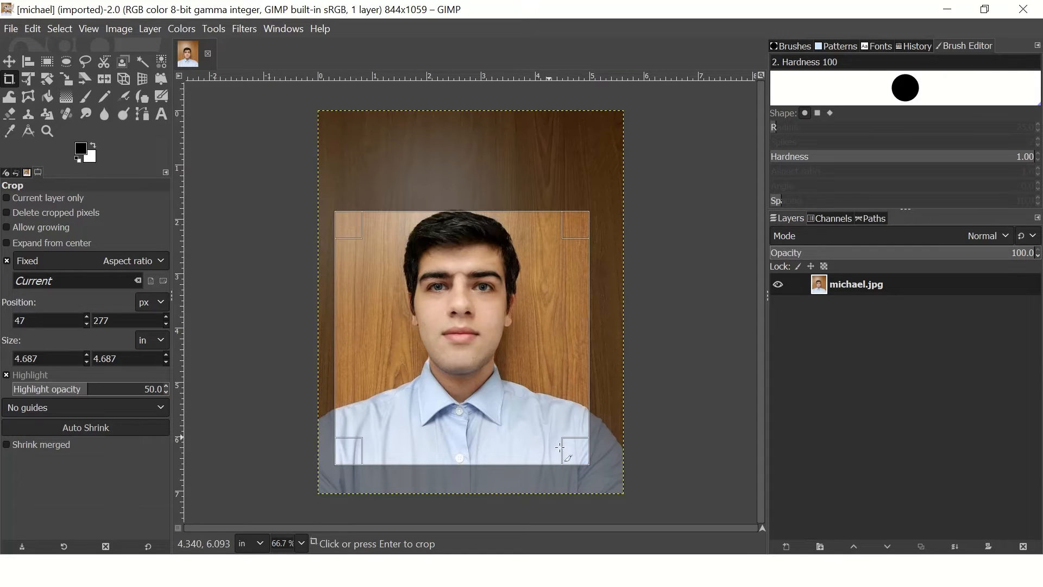
{"action": "left_click_drag", "start_coordinate": [466, 399], "coordinate": [465, 368]}
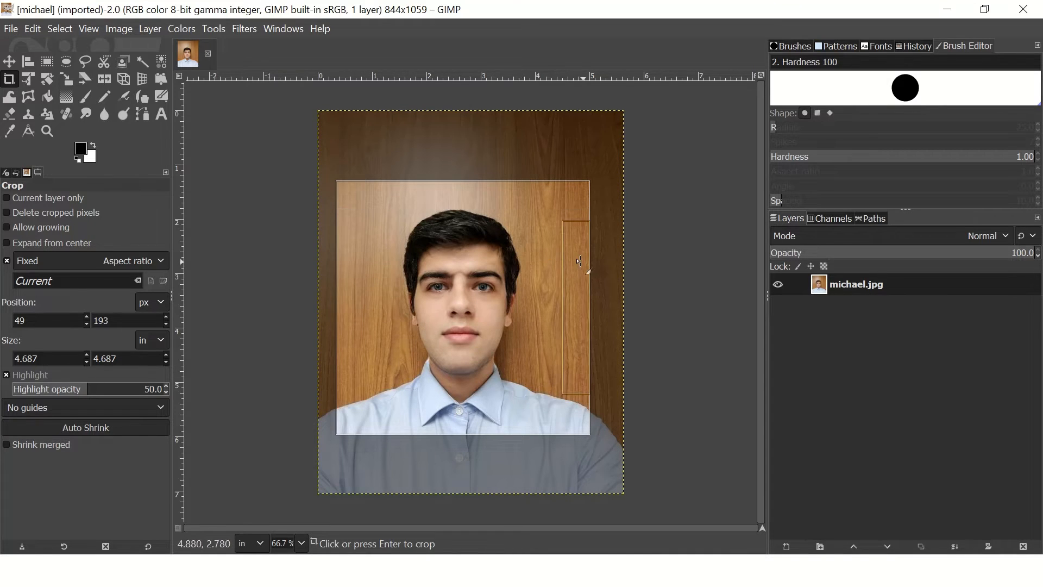
{"action": "left_click_drag", "start_coordinate": [471, 293], "coordinate": [472, 291]}
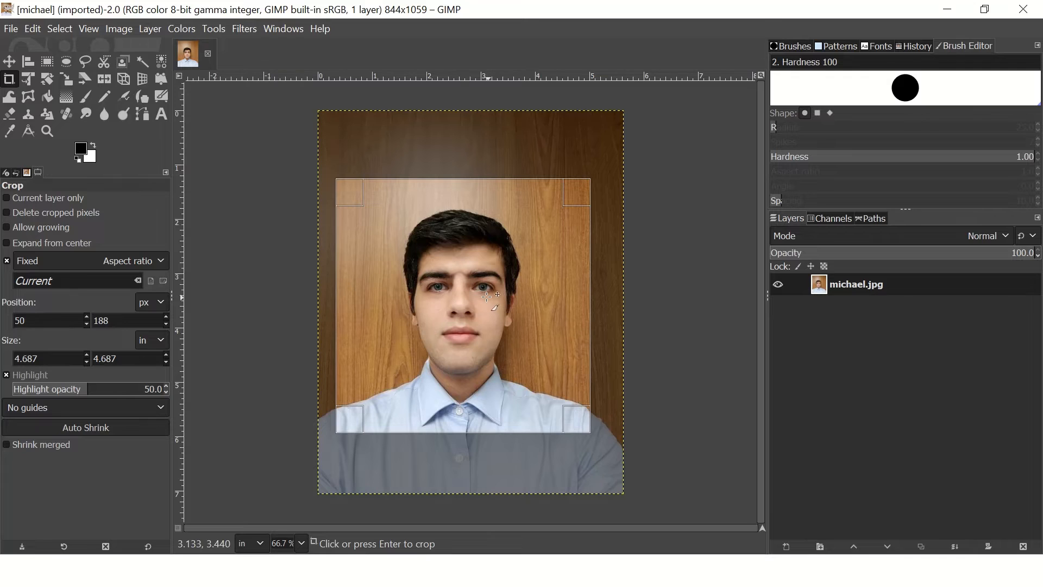
{"action": "left_click", "coordinate": [577, 193]}
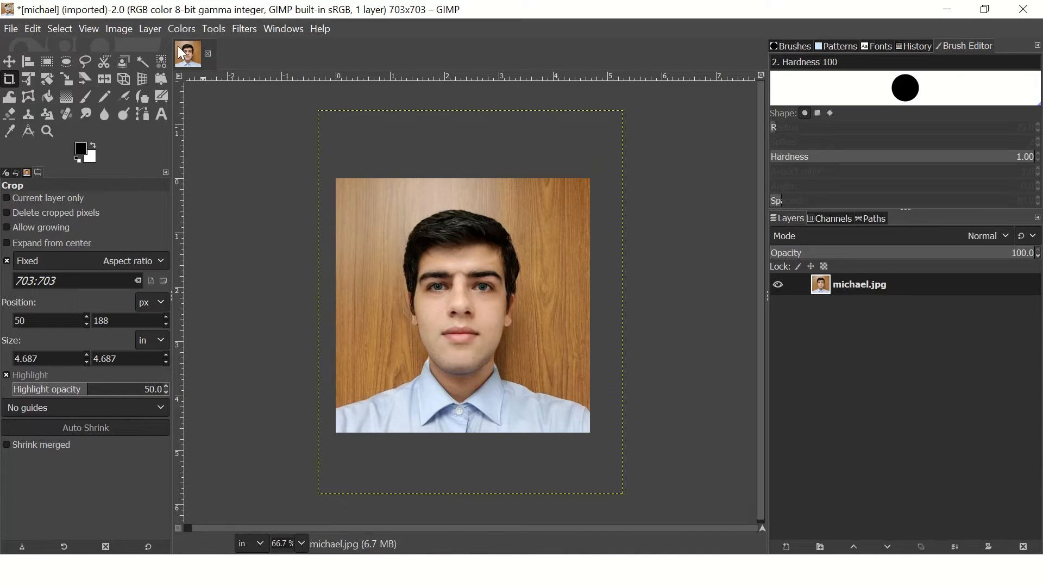
- In Scale Image, set the width to 2 in and both the X and Y resolution to 300 pixels/in
{"action": "left_click", "coordinate": [128, 31]}
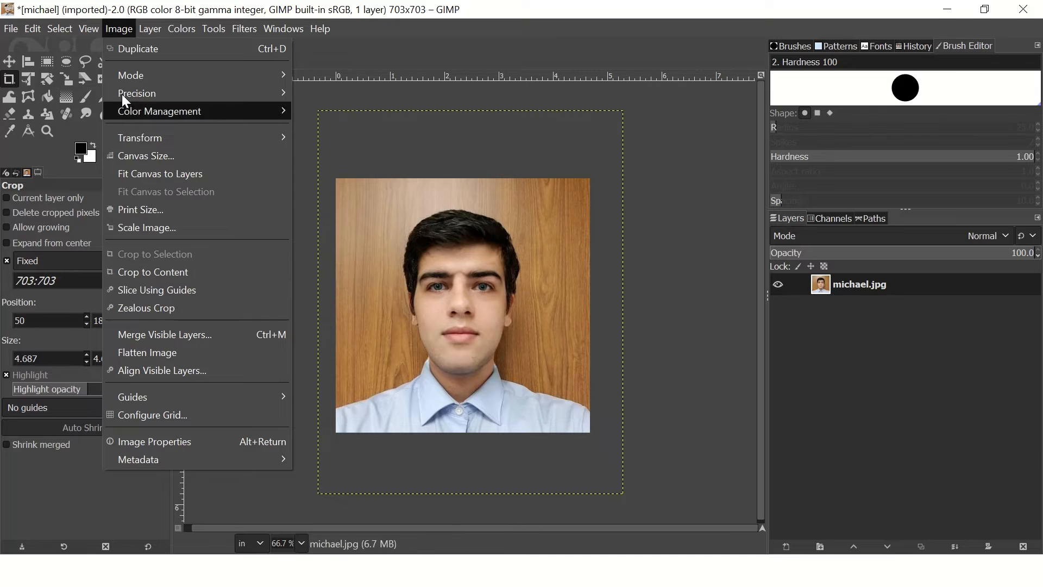
{"action": "left_click", "coordinate": [148, 229]}
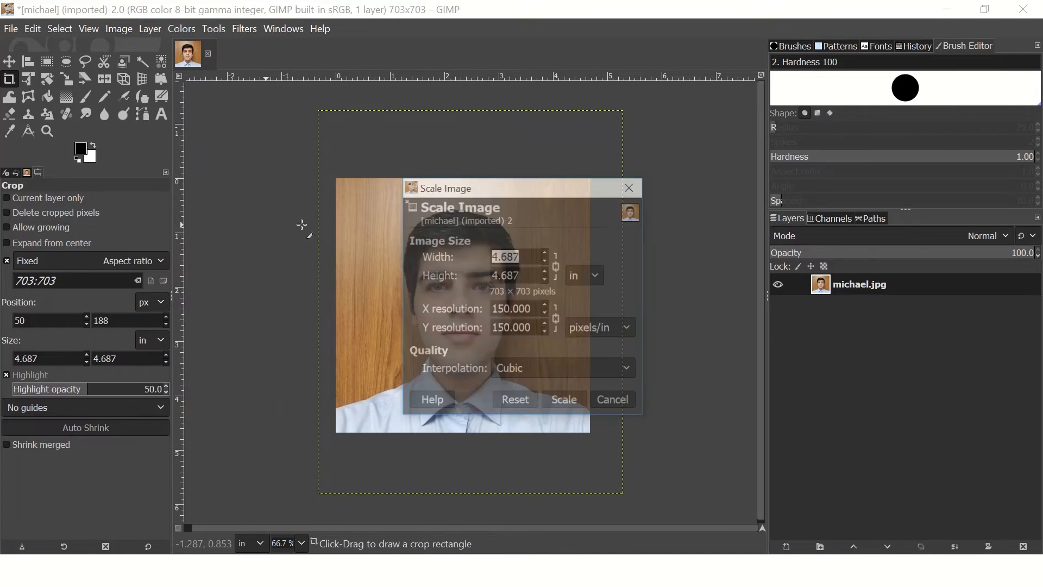
{"action": "type", "text": "2"}
{"action": "key", "text": "Tab"}
{"action": "left_click_drag", "start_coordinate": [535, 308], "coordinate": [480, 322]}
{"action": "type", "text": "300"}
{"action": "key", "text": "Tab"}
{"action": "left_click_drag", "start_coordinate": [534, 327], "coordinate": [498, 333]}
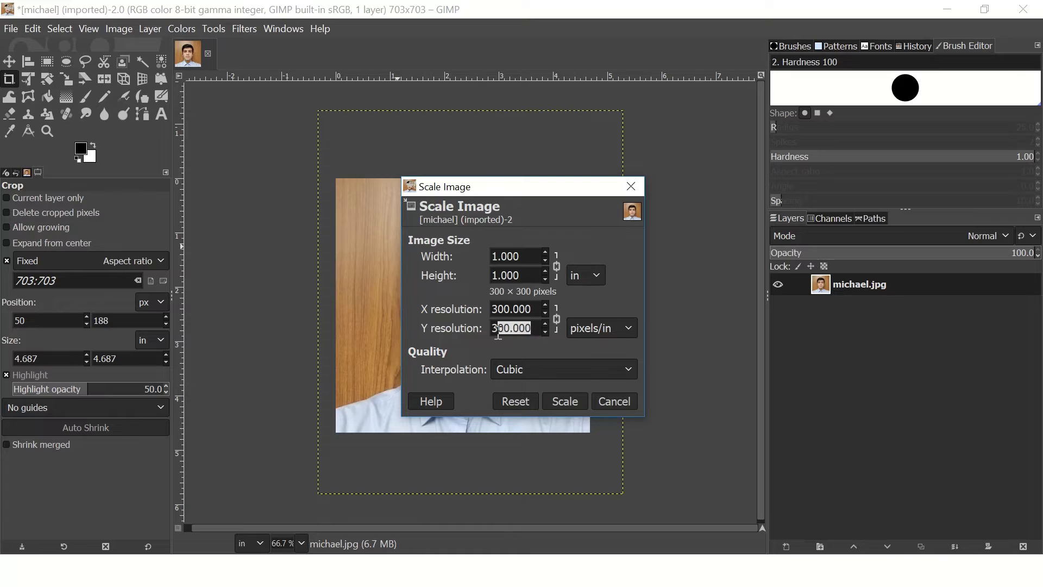
- Set the image width back to 2 in at the 300 pixels/in resolution and scale the image
{"action": "left_click", "coordinate": [497, 309]}
{"action": "left_click_drag", "start_coordinate": [523, 256], "coordinate": [429, 258]}
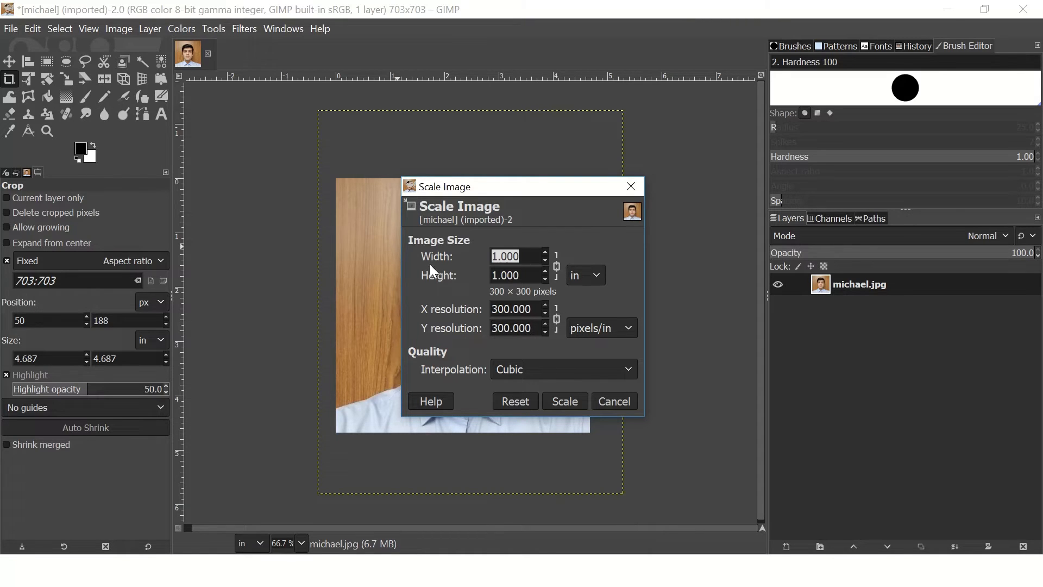
{"action": "type", "text": "2"}
{"action": "key", "text": "Tab"}
{"action": "left_click_drag", "start_coordinate": [470, 196], "coordinate": [518, 142]}
{"action": "left_click", "coordinate": [605, 347]}
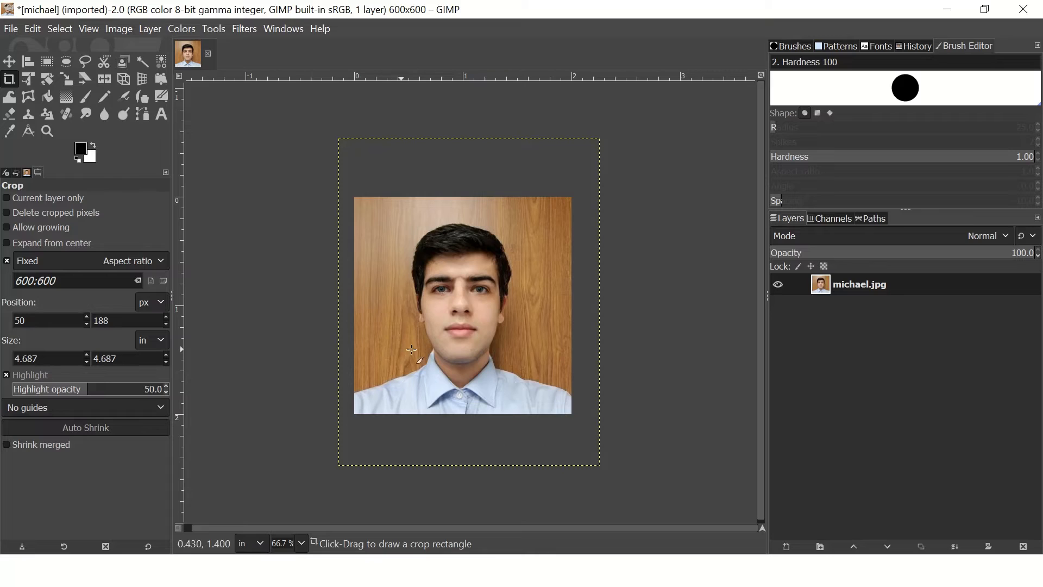
{"action": "left_click", "coordinate": [824, 285]}
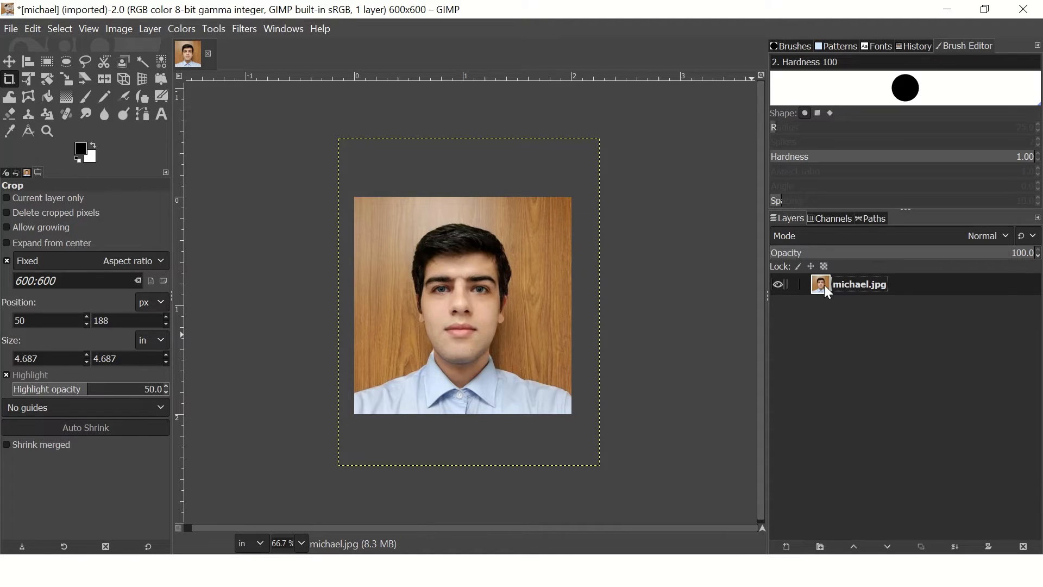
{"action": "left_click", "coordinate": [821, 547]}
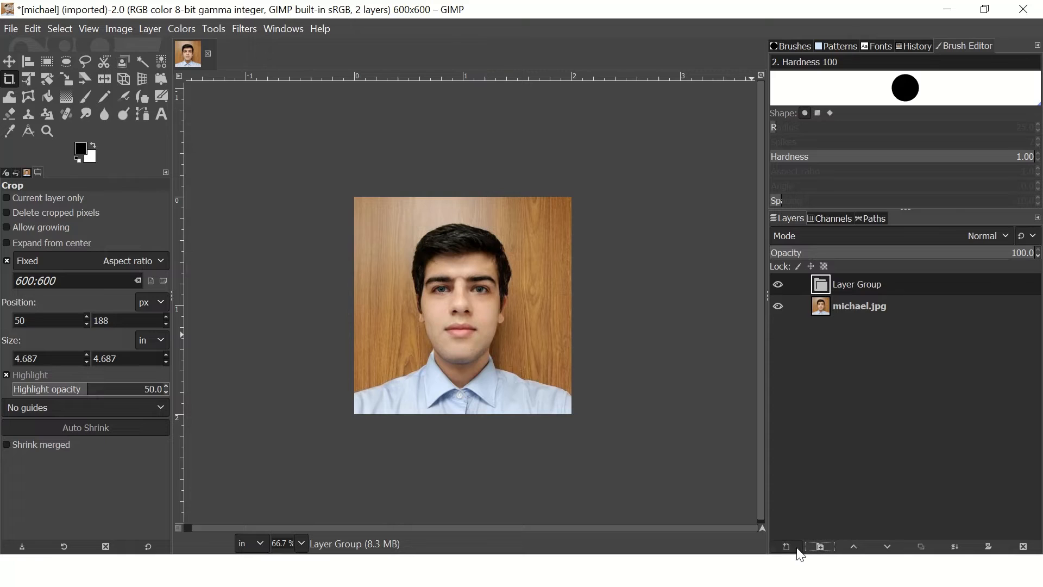
{"action": "left_click", "coordinate": [33, 29]}
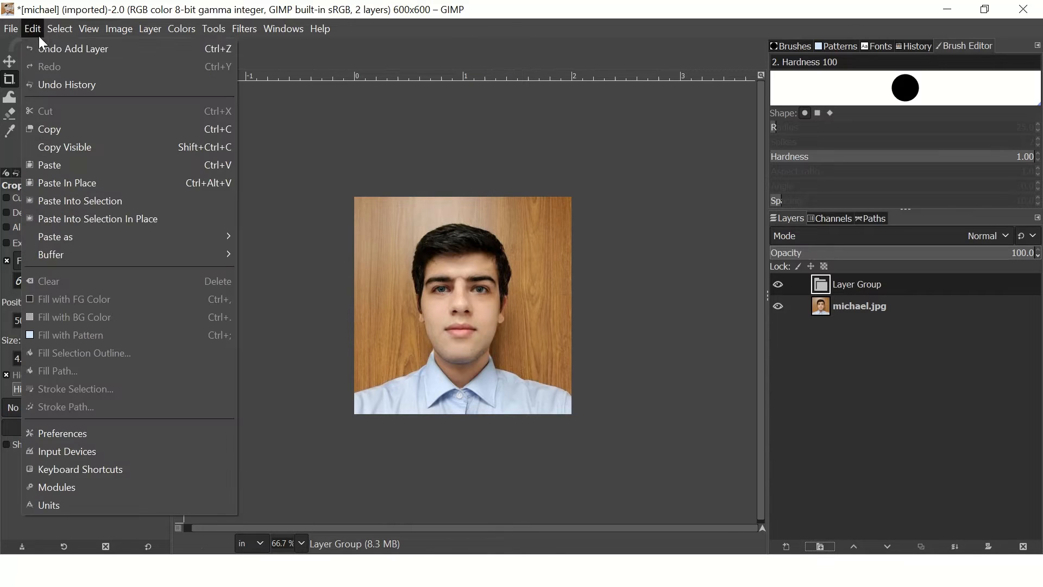
{"action": "left_click", "coordinate": [47, 48]}
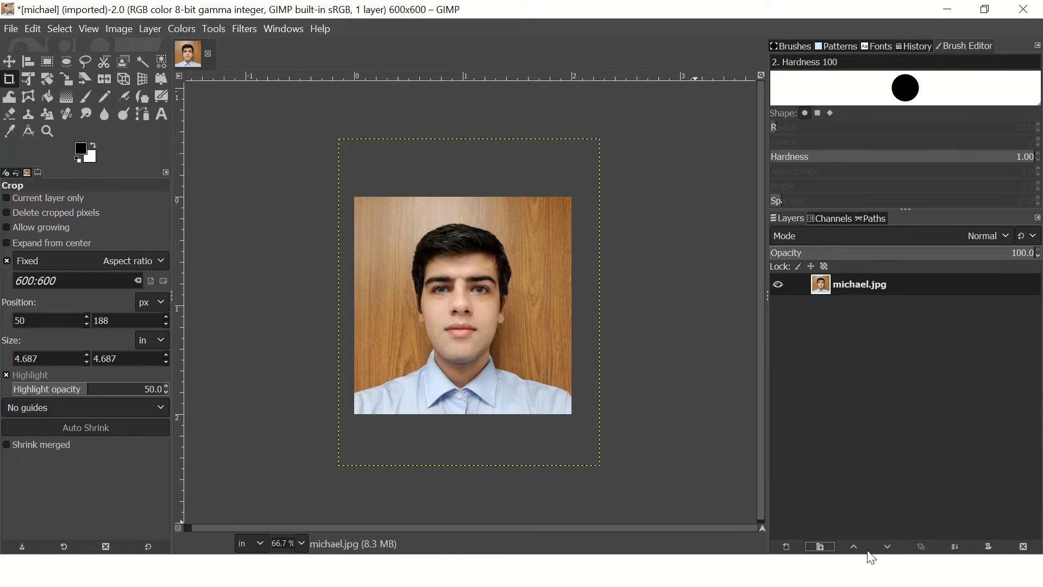
- Duplicate the michael.jpg layer and desaturate the copy with a Saturation scale of 0.000
{"action": "left_click", "coordinate": [920, 546]}
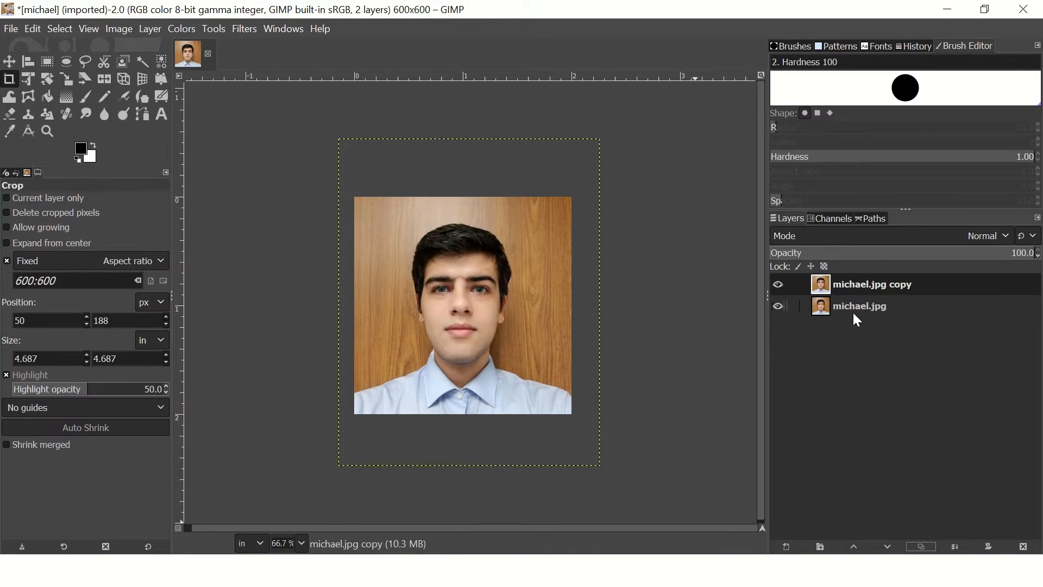
{"action": "left_click", "coordinate": [847, 286]}
{"action": "left_click", "coordinate": [188, 31]}
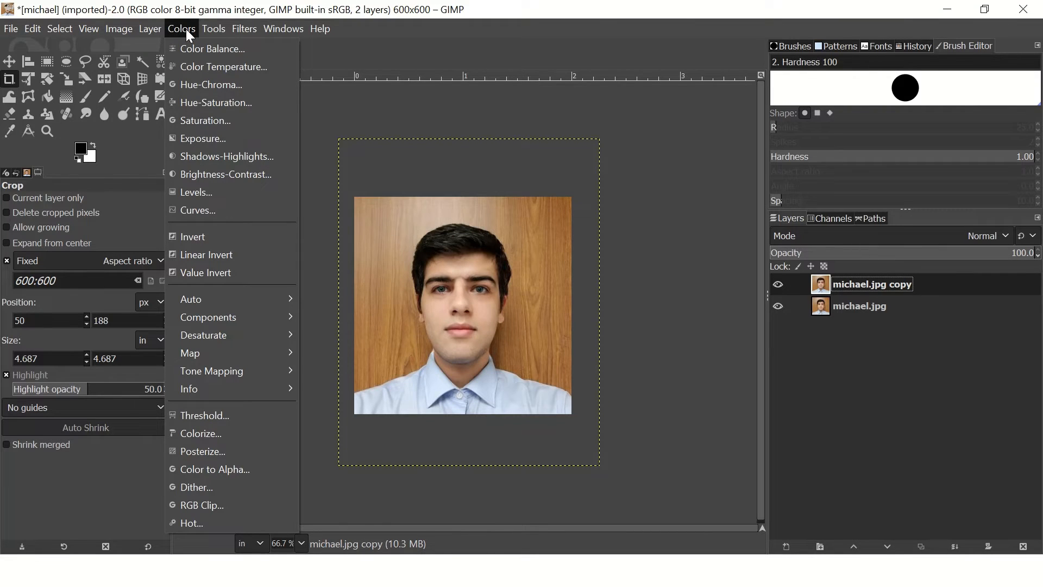
{"action": "left_click", "coordinate": [217, 120]}
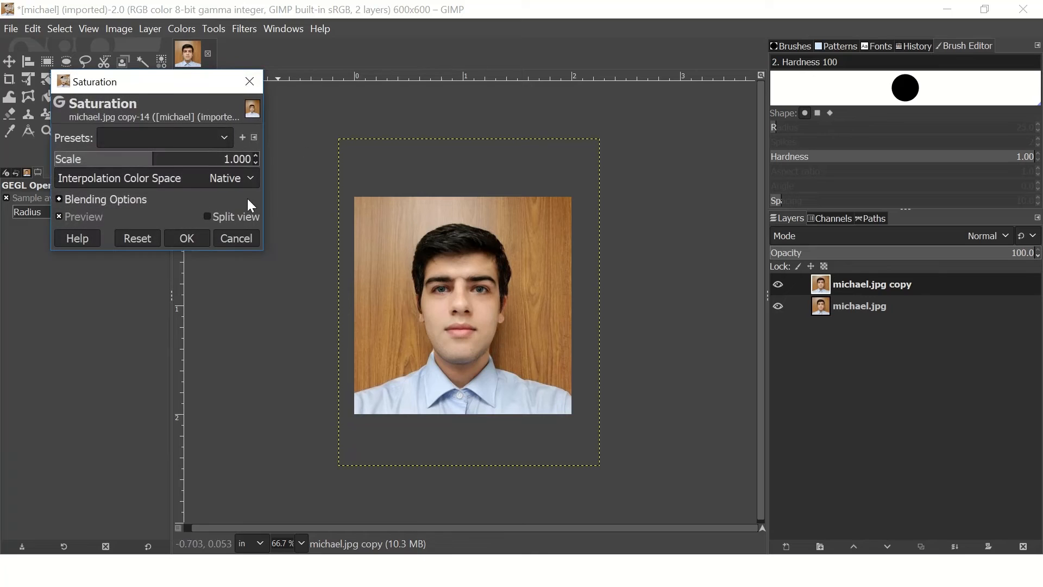
{"action": "left_click_drag", "start_coordinate": [152, 161], "coordinate": [46, 170]}
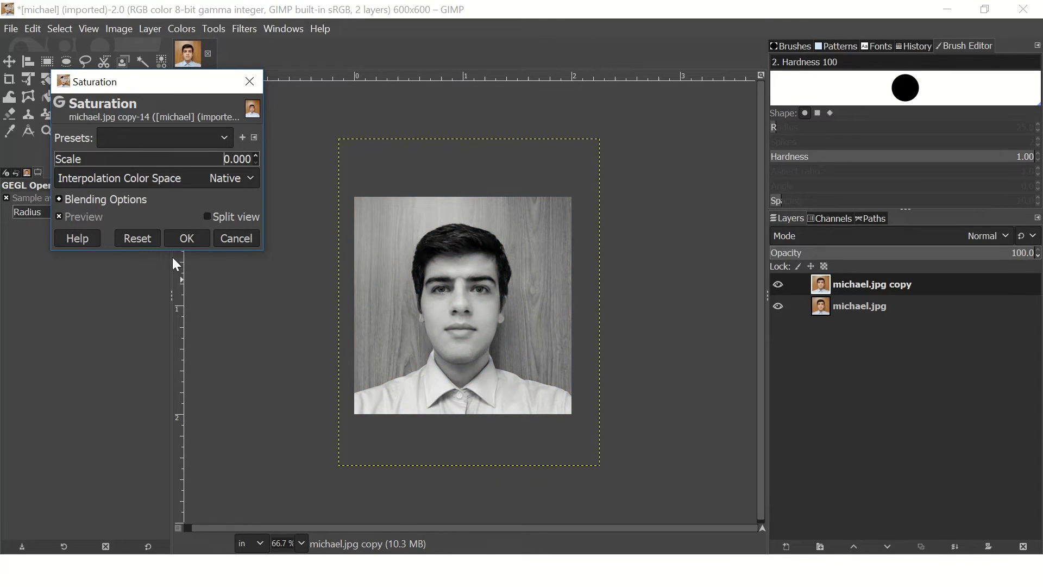
{"action": "left_click", "coordinate": [186, 239]}
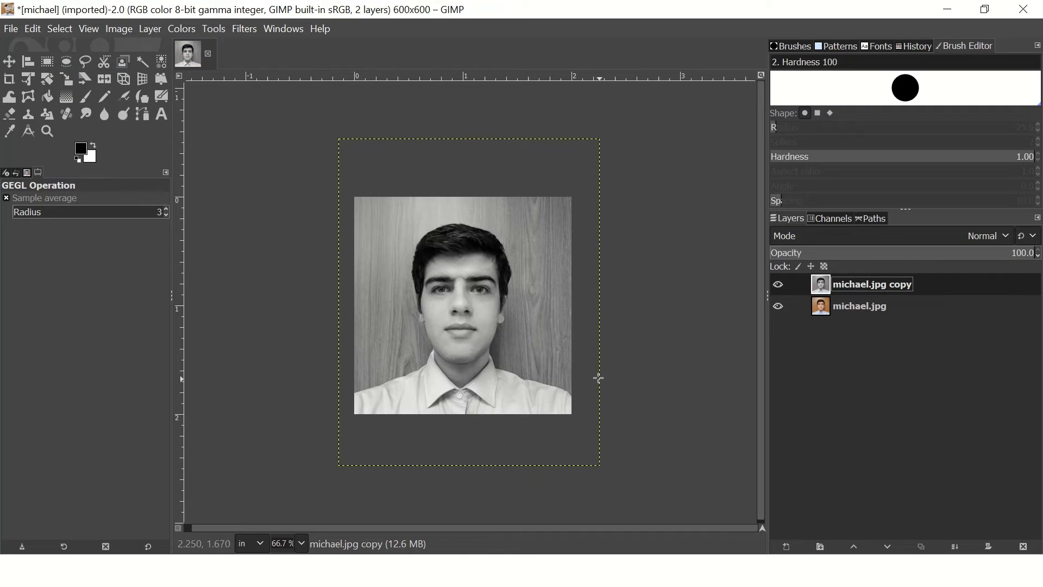
- Increase the contrast of the layer copy with Curves, adding Value points at about input 162, output 210 and input 86, output 90
{"action": "scroll", "coordinate": [455, 379], "scroll_direction": "up", "scroll_amount": 1, "text": "ctrl"}
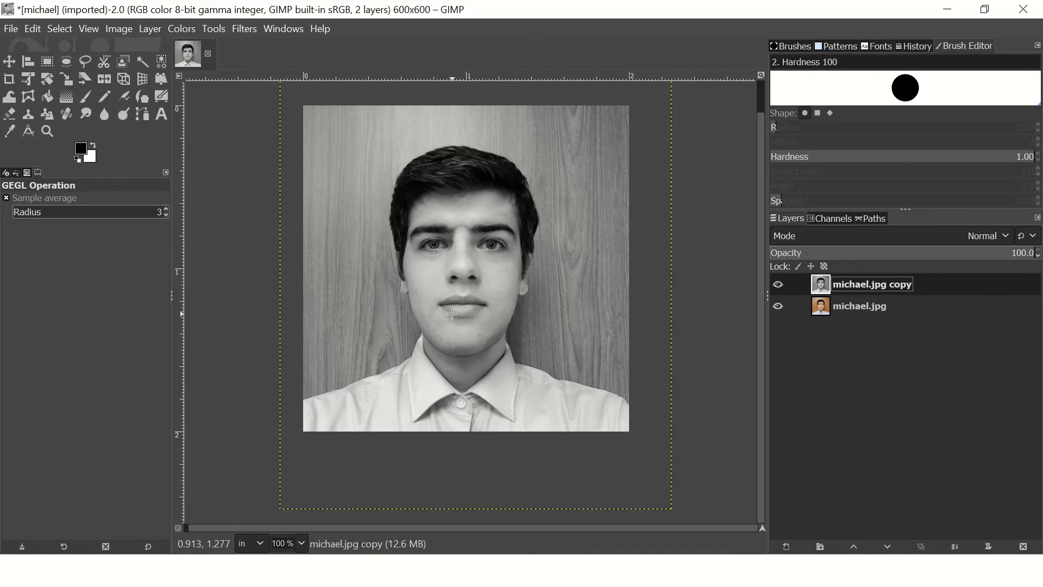
{"action": "scroll", "coordinate": [464, 292], "scroll_direction": "up", "scroll_amount": 1, "text": "ctrl"}
{"action": "scroll", "coordinate": [465, 292], "scroll_direction": "down", "scroll_amount": 2, "text": "ctrl"}
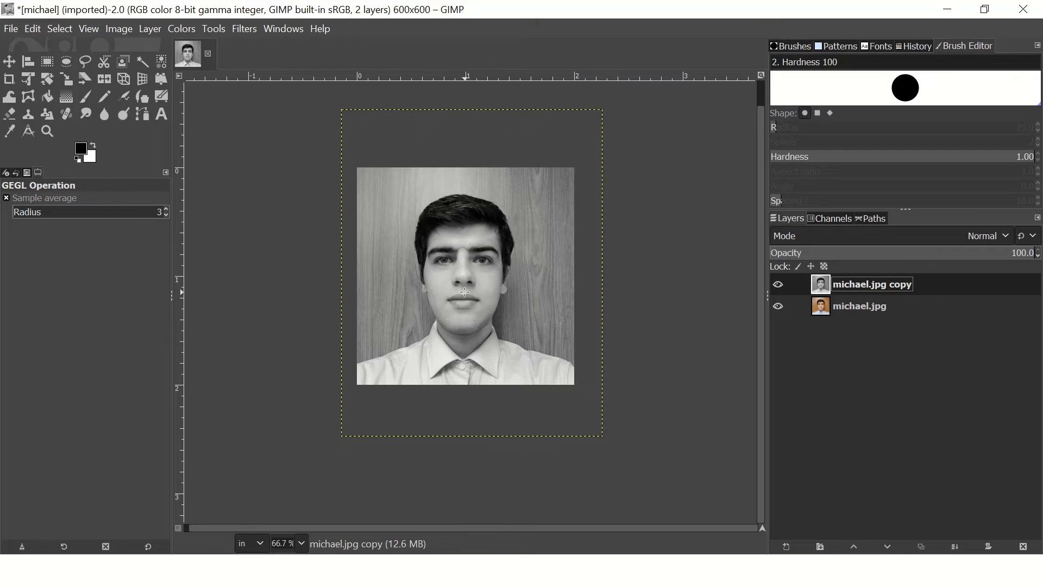
{"action": "scroll", "coordinate": [464, 292], "scroll_direction": "up", "scroll_amount": 1, "text": "ctrl"}
{"action": "scroll", "coordinate": [484, 274], "scroll_direction": "up", "scroll_amount": 1}
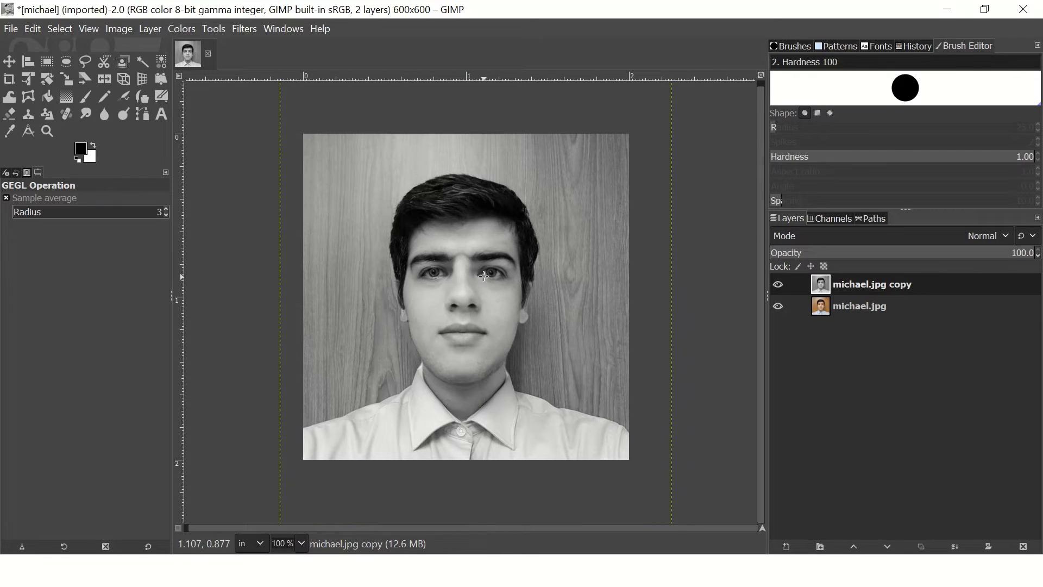
{"action": "mouse_move", "coordinate": [477, 258]}
{"action": "left_mouse_down"}
{"action": "mouse_move", "coordinate": [474, 279]}
{"action": "mouse_move", "coordinate": [470, 250]}
{"action": "mouse_move", "coordinate": [468, 267]}
{"action": "mouse_move", "coordinate": [481, 250]}
{"action": "mouse_move", "coordinate": [478, 261]}
{"action": "left_mouse_up"}
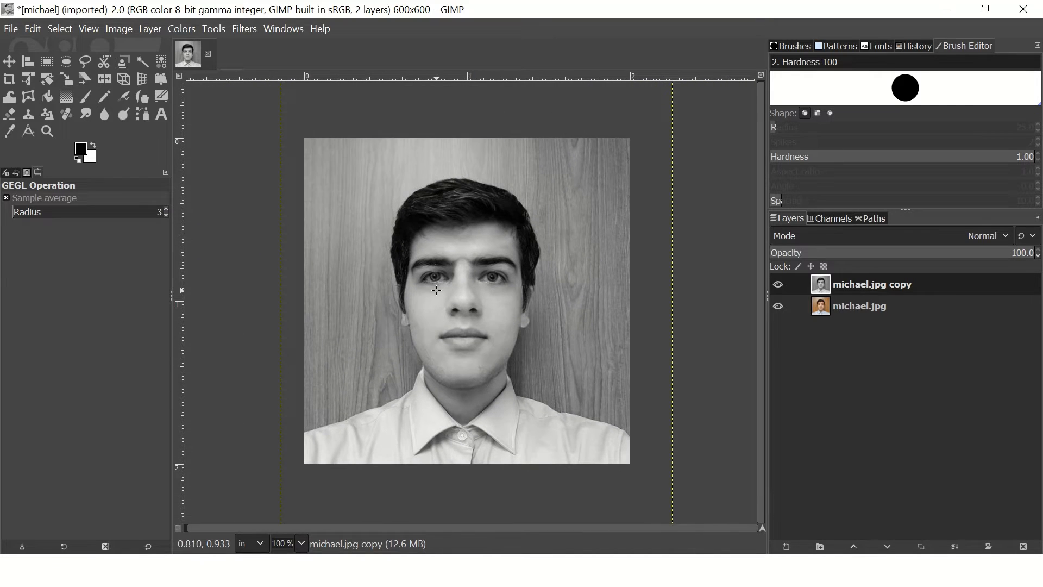
{"action": "left_click_drag", "start_coordinate": [459, 295], "coordinate": [461, 281]}
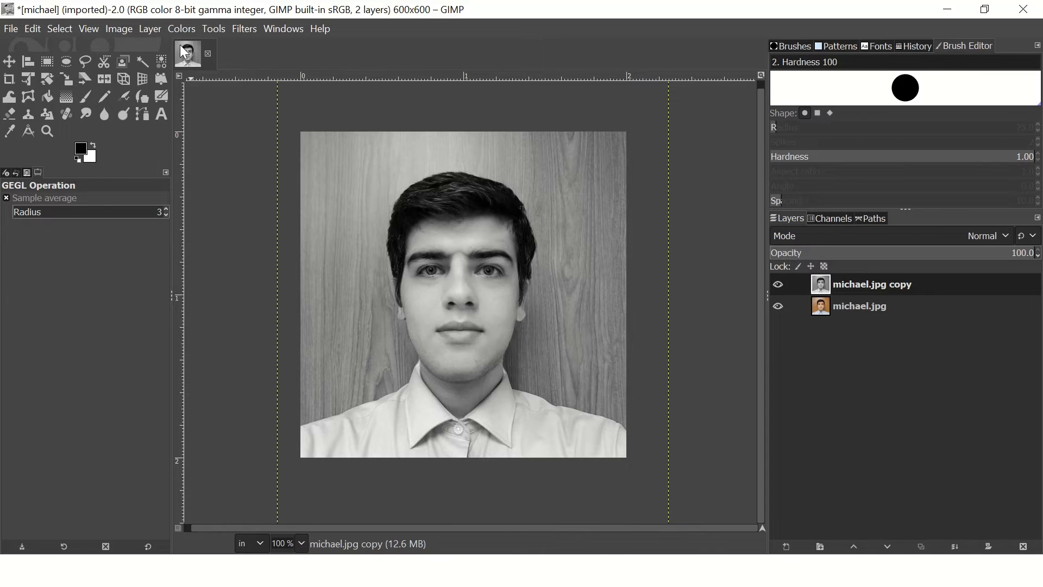
{"action": "left_click", "coordinate": [183, 30]}
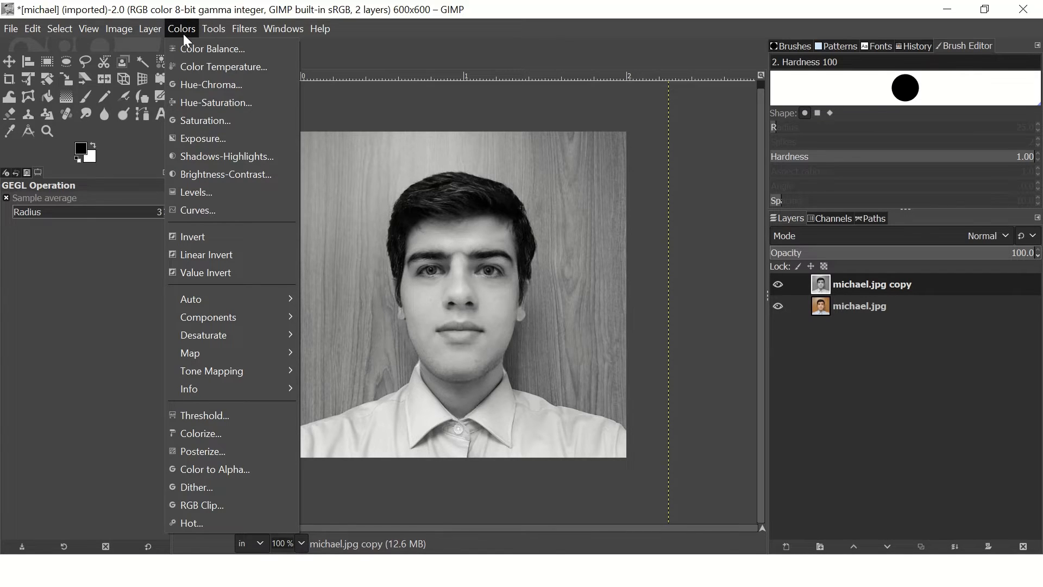
{"action": "left_click", "coordinate": [207, 214]}
{"action": "left_click_drag", "start_coordinate": [865, 240], "coordinate": [851, 229]}
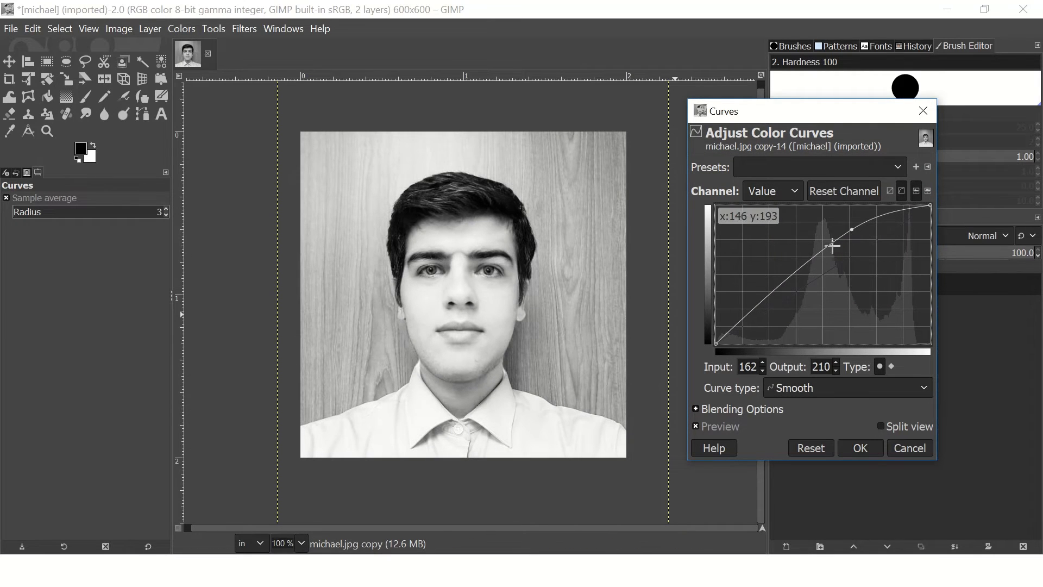
{"action": "mouse_move", "coordinate": [794, 276]}
{"action": "left_mouse_down"}
{"action": "mouse_move", "coordinate": [812, 297]}
{"action": "mouse_move", "coordinate": [802, 302]}
{"action": "mouse_move", "coordinate": [787, 284]}
{"action": "mouse_move", "coordinate": [789, 296]}
{"action": "left_mouse_up"}
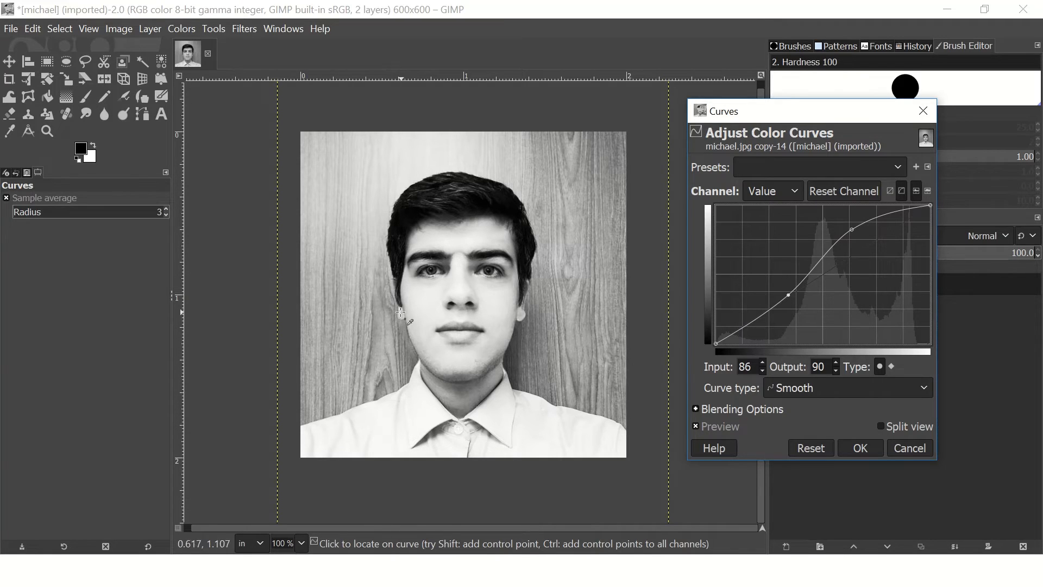
{"action": "left_click", "coordinate": [861, 450]}
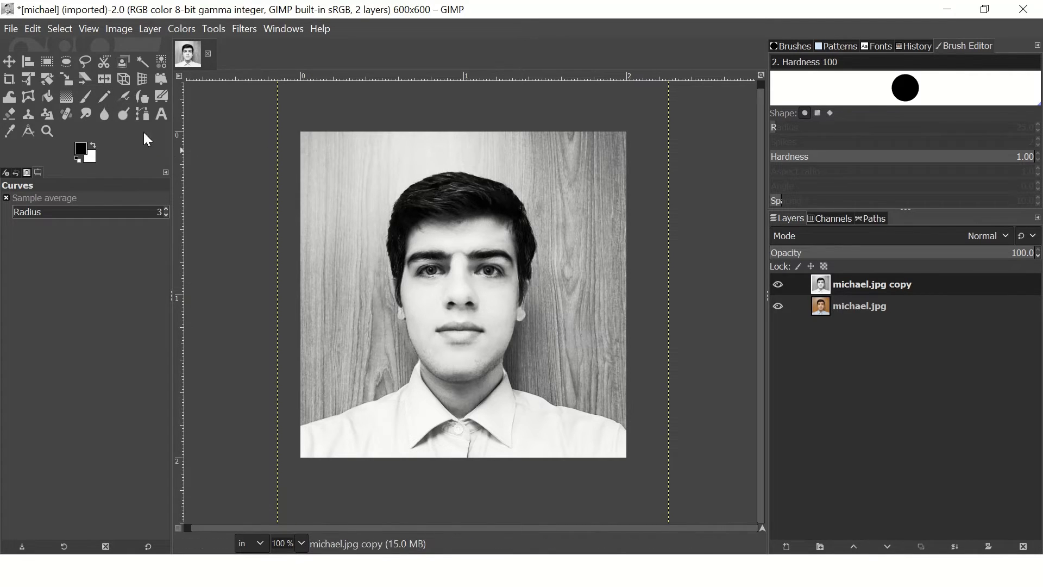
- Paint the inside of the man's head and body solid white on the copy with the Pencil at size 49
{"action": "left_click", "coordinate": [106, 96]}
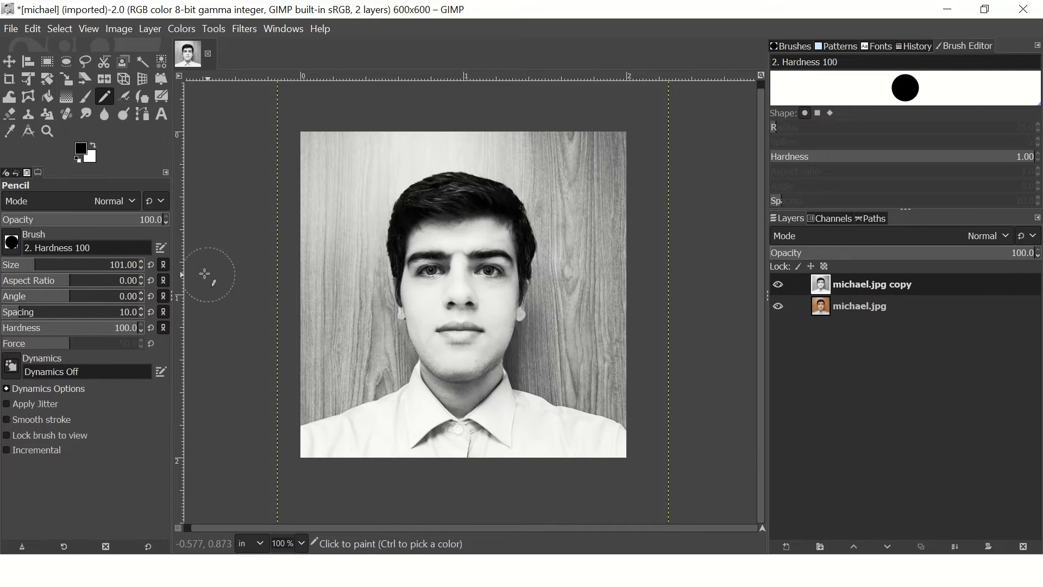
{"action": "left_click", "coordinate": [91, 143]}
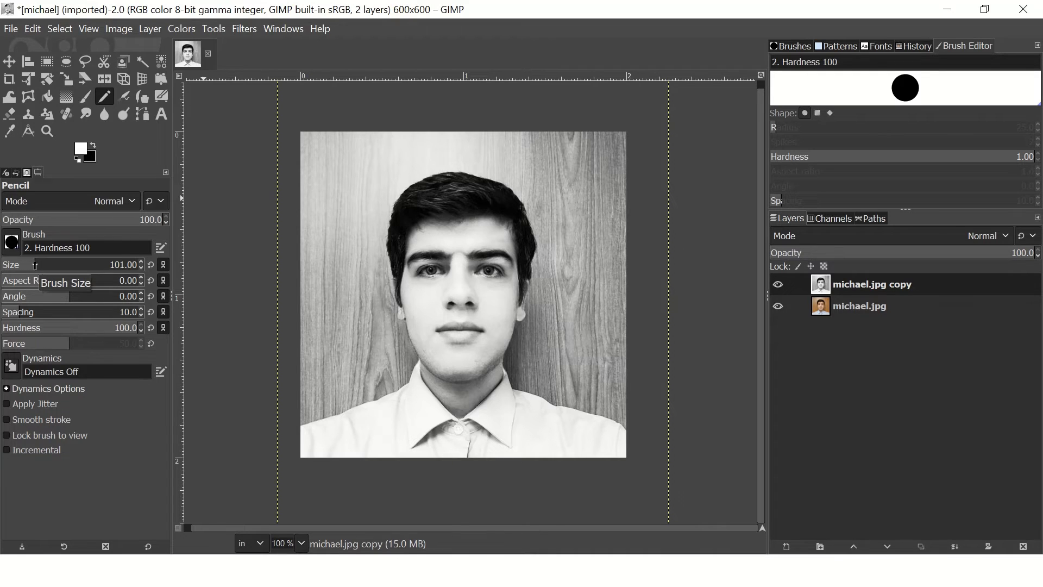
{"action": "left_click_drag", "start_coordinate": [36, 266], "coordinate": [22, 265]}
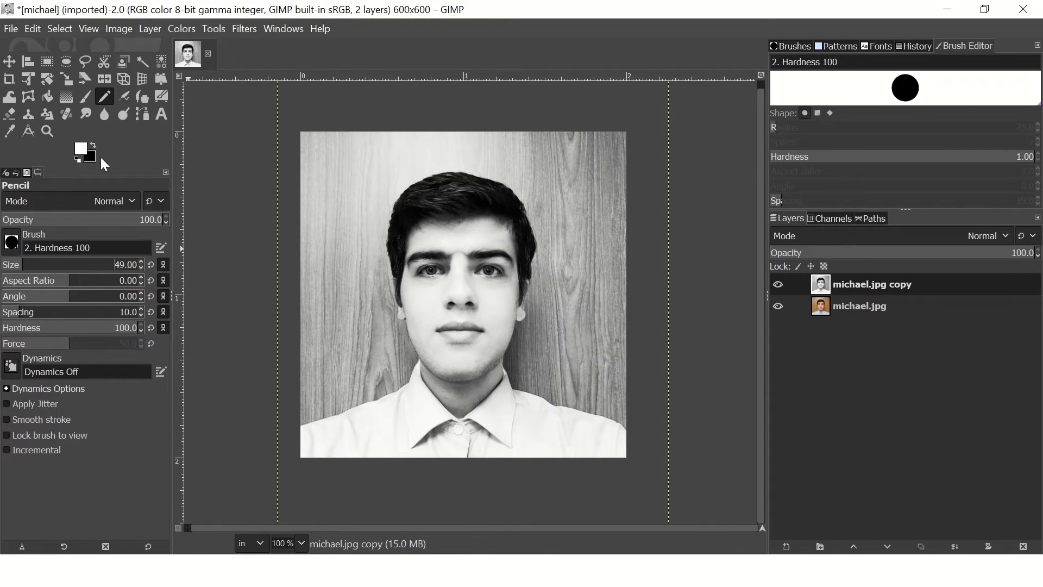
{"action": "mouse_move", "coordinate": [437, 386]}
{"action": "left_mouse_down"}
{"action": "mouse_move", "coordinate": [305, 446]}
{"action": "mouse_move", "coordinate": [403, 445]}
{"action": "mouse_move", "coordinate": [410, 439]}
{"action": "mouse_move", "coordinate": [370, 442]}
{"action": "mouse_move", "coordinate": [438, 400]}
{"action": "mouse_move", "coordinate": [446, 378]}
{"action": "mouse_move", "coordinate": [411, 240]}
{"action": "mouse_move", "coordinate": [433, 200]}
{"action": "mouse_move", "coordinate": [476, 200]}
{"action": "mouse_move", "coordinate": [510, 232]}
{"action": "mouse_move", "coordinate": [511, 270]}
{"action": "mouse_move", "coordinate": [480, 362]}
{"action": "mouse_move", "coordinate": [496, 408]}
{"action": "mouse_move", "coordinate": [625, 450]}
{"action": "mouse_move", "coordinate": [491, 443]}
{"action": "mouse_move", "coordinate": [522, 434]}
{"action": "mouse_move", "coordinate": [420, 449]}
{"action": "mouse_move", "coordinate": [492, 452]}
{"action": "mouse_move", "coordinate": [465, 433]}
{"action": "mouse_move", "coordinate": [477, 408]}
{"action": "mouse_move", "coordinate": [447, 418]}
{"action": "left_mouse_up"}
{"action": "mouse_move", "coordinate": [469, 387]}
{"action": "left_mouse_down"}
{"action": "mouse_move", "coordinate": [435, 232]}
{"action": "mouse_move", "coordinate": [468, 215]}
{"action": "mouse_move", "coordinate": [491, 230]}
{"action": "mouse_move", "coordinate": [472, 344]}
{"action": "mouse_move", "coordinate": [468, 231]}
{"action": "mouse_move", "coordinate": [456, 272]}
{"action": "mouse_move", "coordinate": [479, 244]}
{"action": "left_mouse_up"}
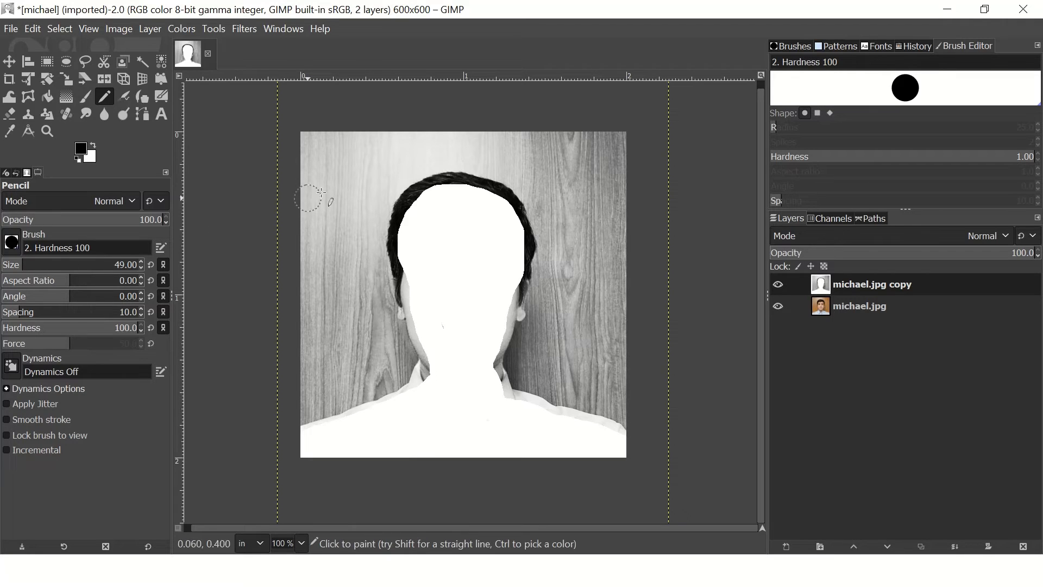
- Paint a black Pencil band at size 49 through the background around the man's head and shoulders
{"action": "left_click", "coordinate": [385, 176]}
{"action": "mouse_move", "coordinate": [386, 177]}
{"action": "left_mouse_down"}
{"action": "mouse_move", "coordinate": [367, 272]}
{"action": "mouse_move", "coordinate": [394, 363]}
{"action": "mouse_move", "coordinate": [304, 407]}
{"action": "mouse_move", "coordinate": [366, 362]}
{"action": "mouse_move", "coordinate": [361, 236]}
{"action": "mouse_move", "coordinate": [375, 182]}
{"action": "mouse_move", "coordinate": [404, 159]}
{"action": "mouse_move", "coordinate": [475, 156]}
{"action": "mouse_move", "coordinate": [523, 173]}
{"action": "mouse_move", "coordinate": [552, 235]}
{"action": "mouse_move", "coordinate": [535, 378]}
{"action": "mouse_move", "coordinate": [631, 408]}
{"action": "left_mouse_up"}
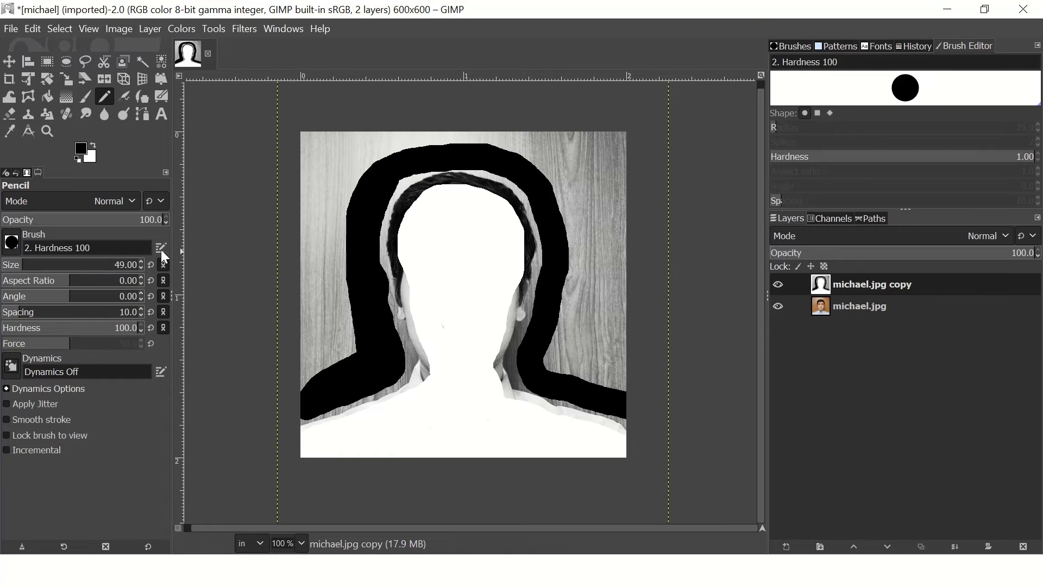
- Clean up the edge between the man's silhouette and the background using the Pencil at size 9, with white for the man's side
{"action": "left_click_drag", "start_coordinate": [21, 266], "coordinate": [9, 266]}
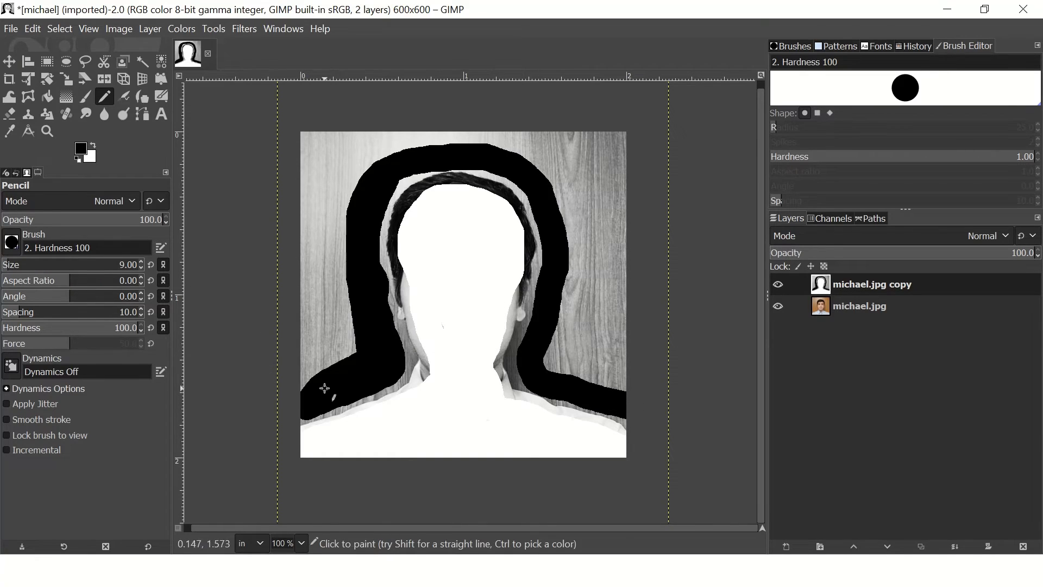
{"action": "scroll", "coordinate": [301, 438], "scroll_direction": "up", "scroll_amount": 2}
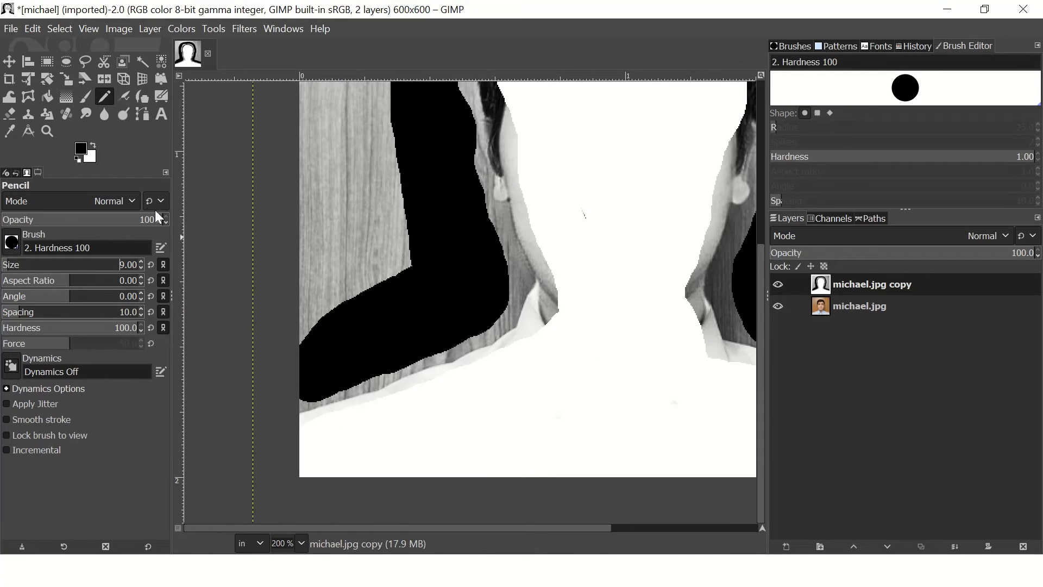
{"action": "left_click", "coordinate": [94, 145]}
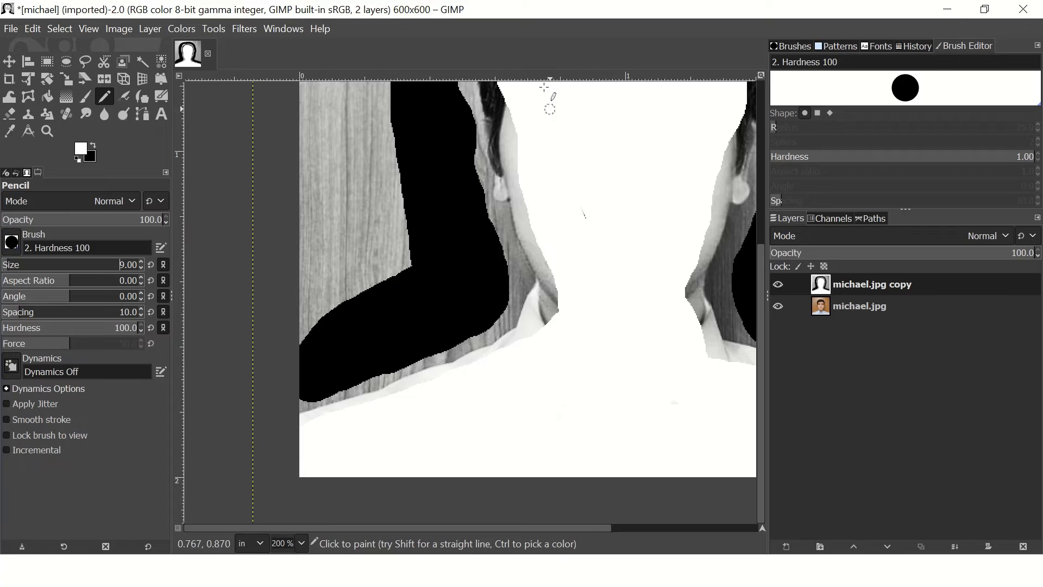
{"action": "mouse_move", "coordinate": [553, 6]}
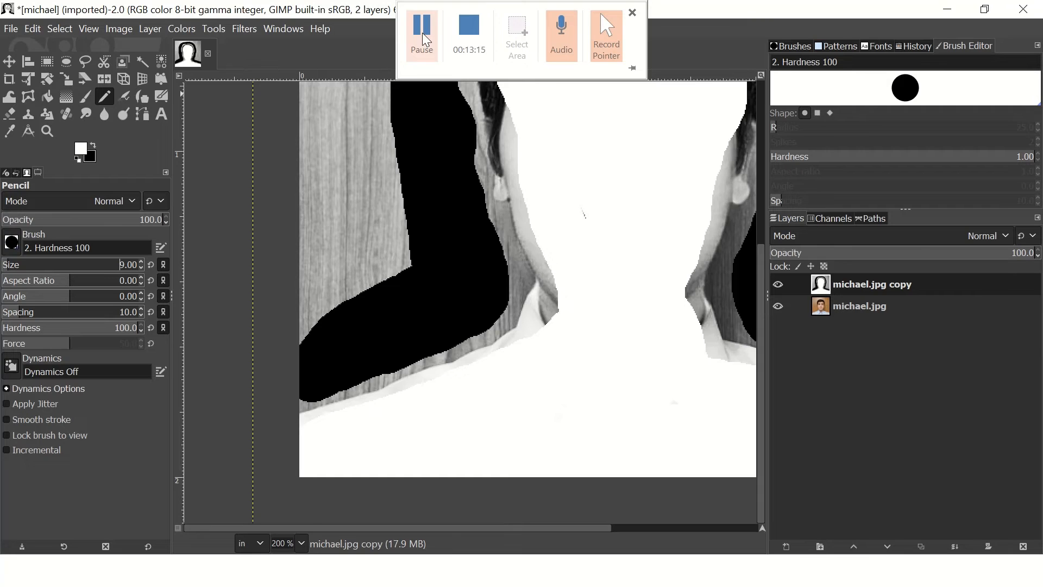
{"action": "left_click", "coordinate": [426, 41]}
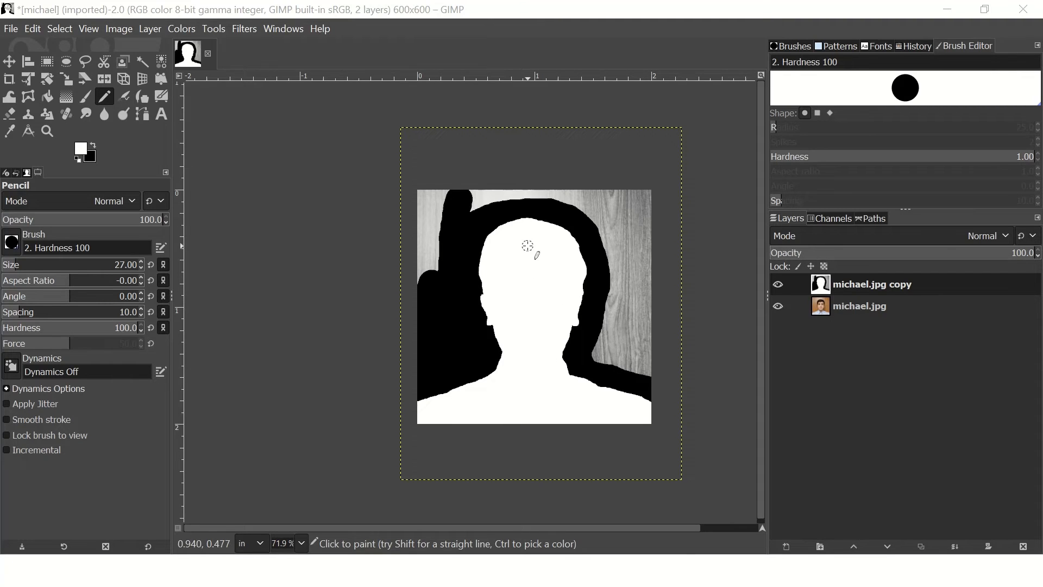
- Paint the remaining wood background around the silhouette solid black with the Pencil, enlarging the brush from size 27 to 109
{"action": "left_click", "coordinate": [93, 145]}
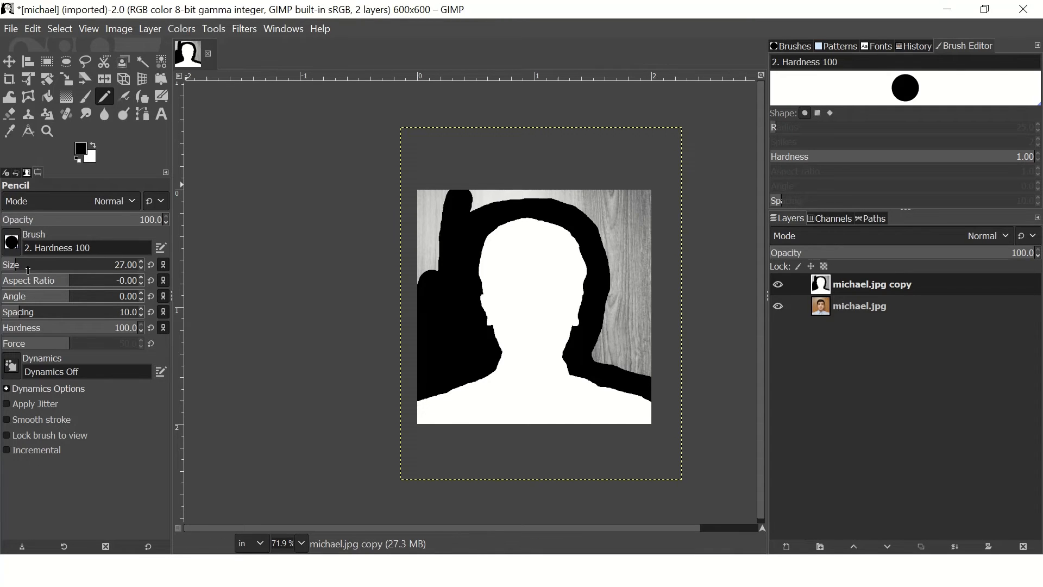
{"action": "left_click_drag", "start_coordinate": [436, 225], "coordinate": [422, 283]}
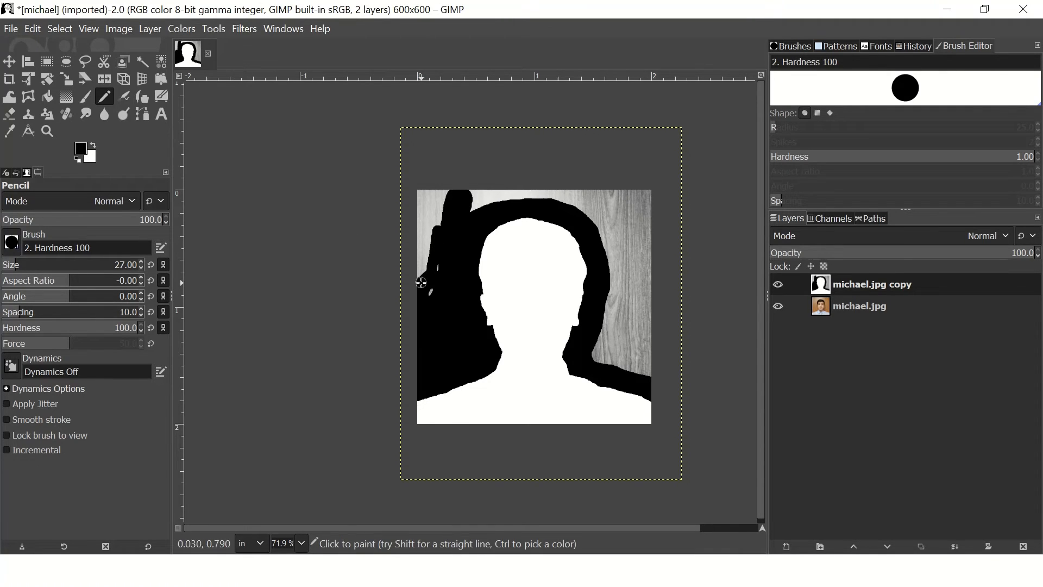
{"action": "left_click", "coordinate": [33, 265]}
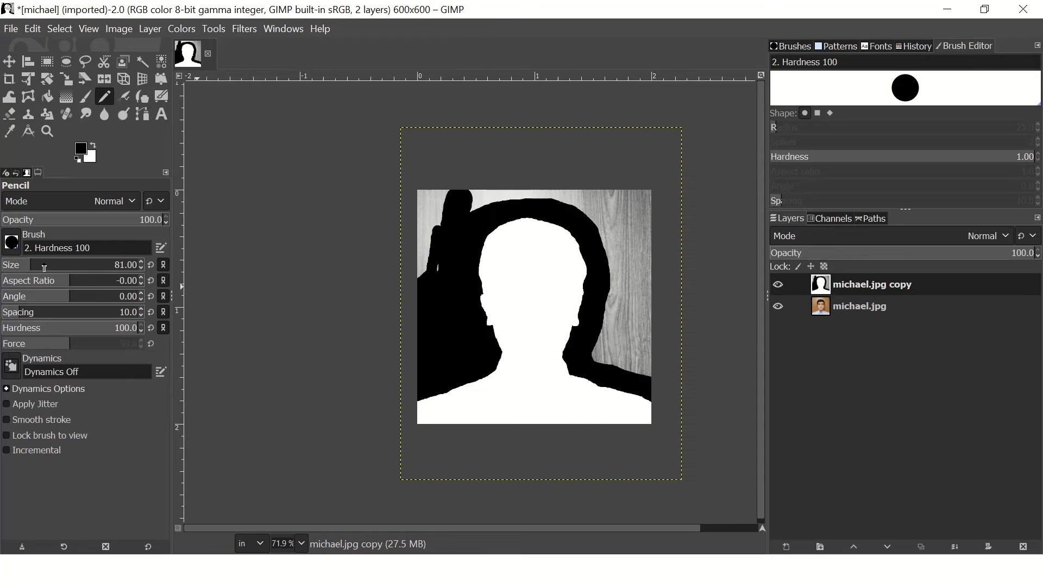
{"action": "left_click", "coordinate": [37, 265]}
{"action": "mouse_move", "coordinate": [438, 277]}
{"action": "left_mouse_down"}
{"action": "mouse_move", "coordinate": [435, 193]}
{"action": "mouse_move", "coordinate": [537, 193]}
{"action": "mouse_move", "coordinate": [645, 198]}
{"action": "mouse_move", "coordinate": [607, 221]}
{"action": "mouse_move", "coordinate": [607, 357]}
{"action": "mouse_move", "coordinate": [646, 363]}
{"action": "mouse_move", "coordinate": [650, 221]}
{"action": "mouse_move", "coordinate": [641, 246]}
{"action": "mouse_move", "coordinate": [650, 282]}
{"action": "left_mouse_up"}
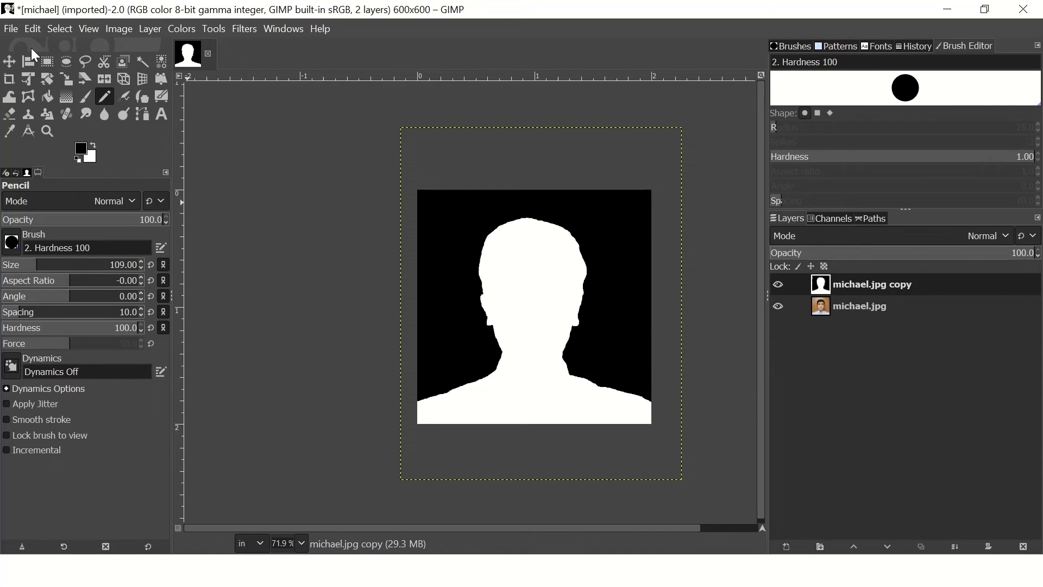
- Copy the black-and-white michael.jpg copy layer to the clipboard
{"action": "left_click", "coordinate": [883, 286]}
{"action": "left_click", "coordinate": [32, 29]}
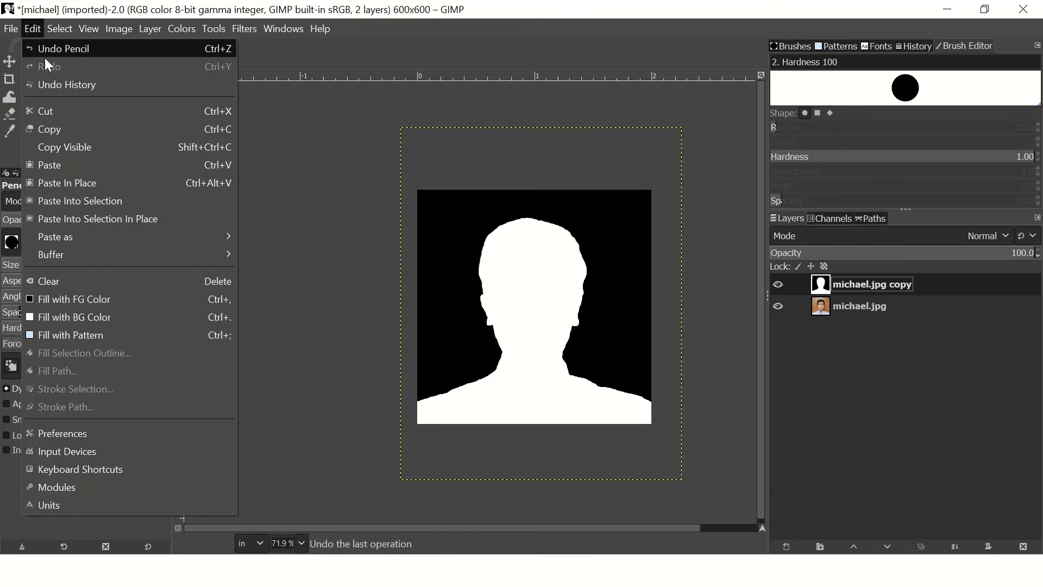
{"action": "left_click", "coordinate": [33, 130]}
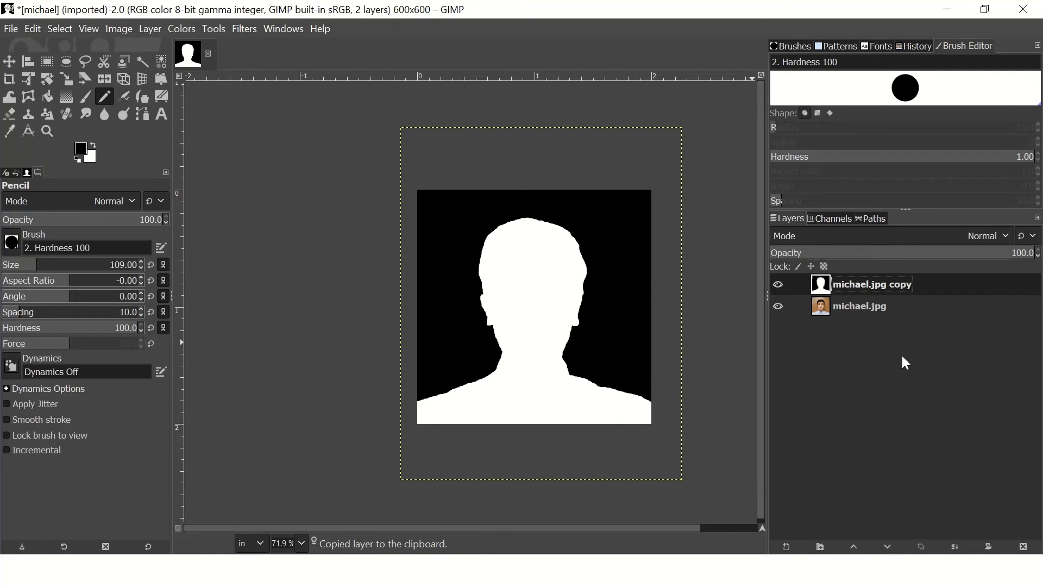
- Add a layer mask initialized to White (full opacity) to the original michael.jpg layer
{"action": "left_click", "coordinate": [862, 312]}
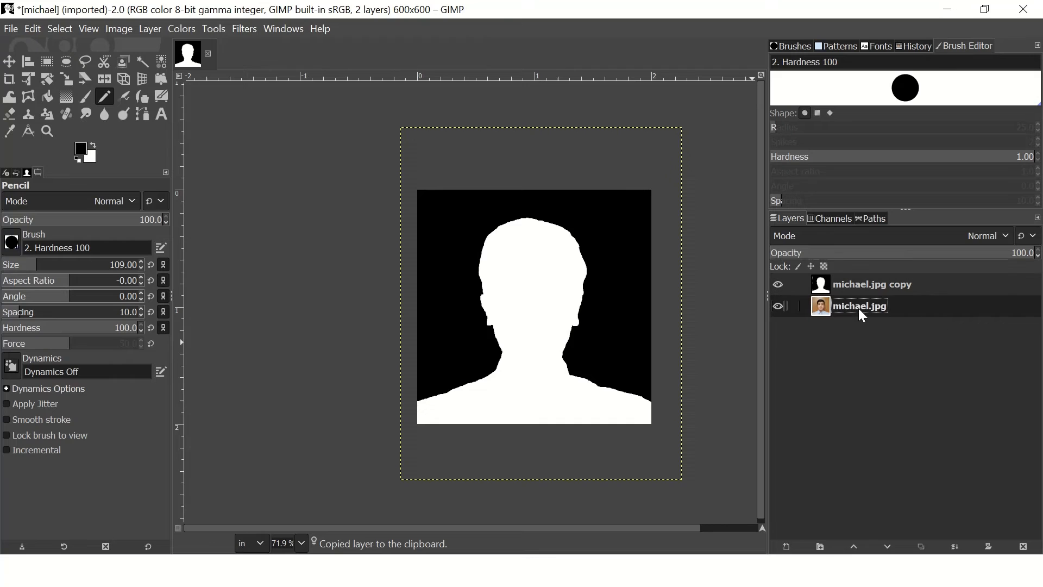
{"action": "double_click", "coordinate": [869, 308]}
{"action": "left_click", "coordinate": [854, 328]}
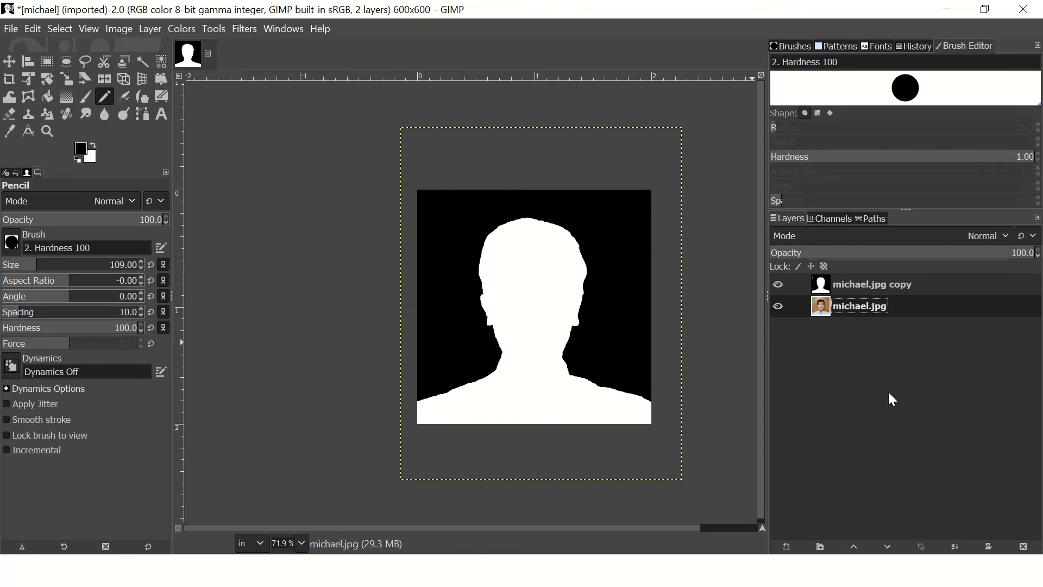
{"action": "left_click", "coordinate": [988, 548]}
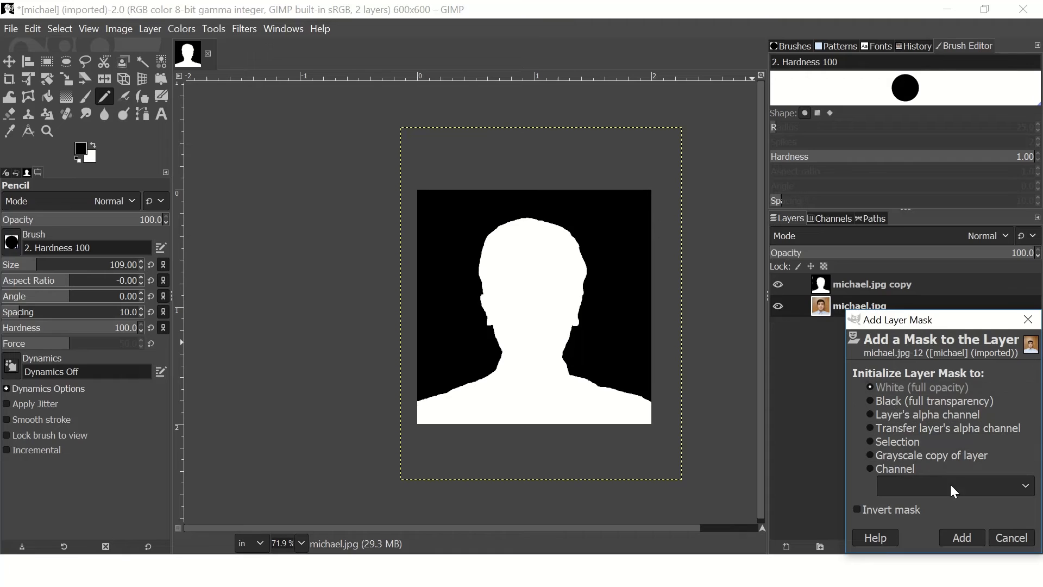
{"action": "left_click", "coordinate": [962, 538]}
- Paste the copied silhouette into the michael.jpg layer mask and anchor the floating selection
{"action": "left_click", "coordinate": [845, 311]}
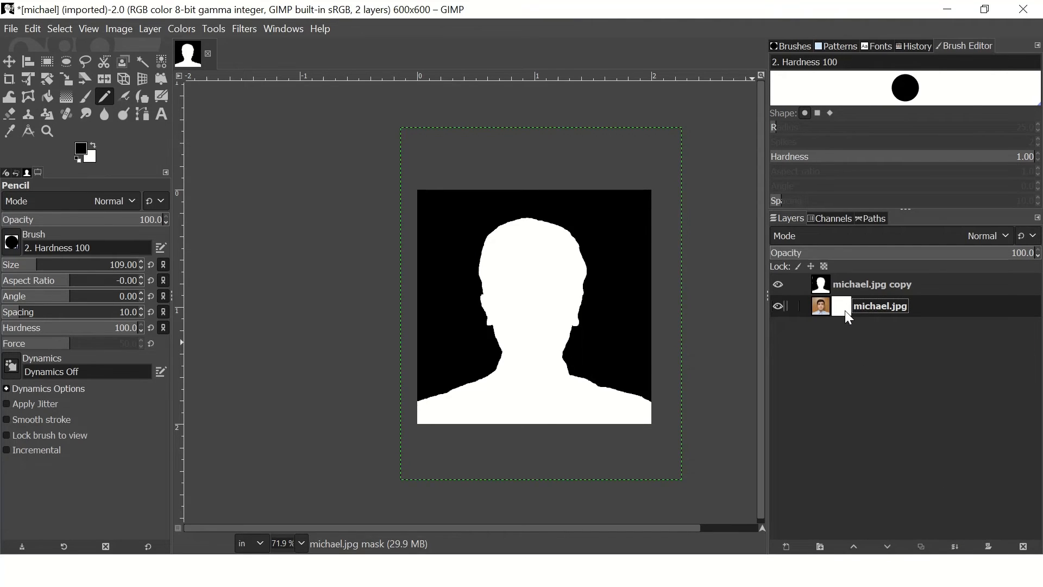
{"action": "left_click", "coordinate": [34, 30]}
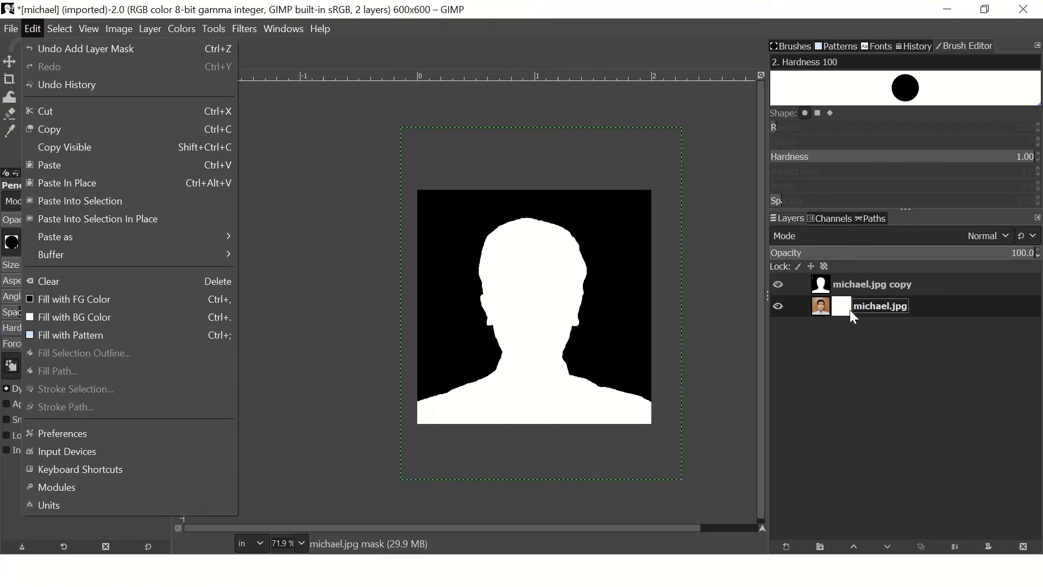
{"action": "left_click", "coordinate": [51, 164]}
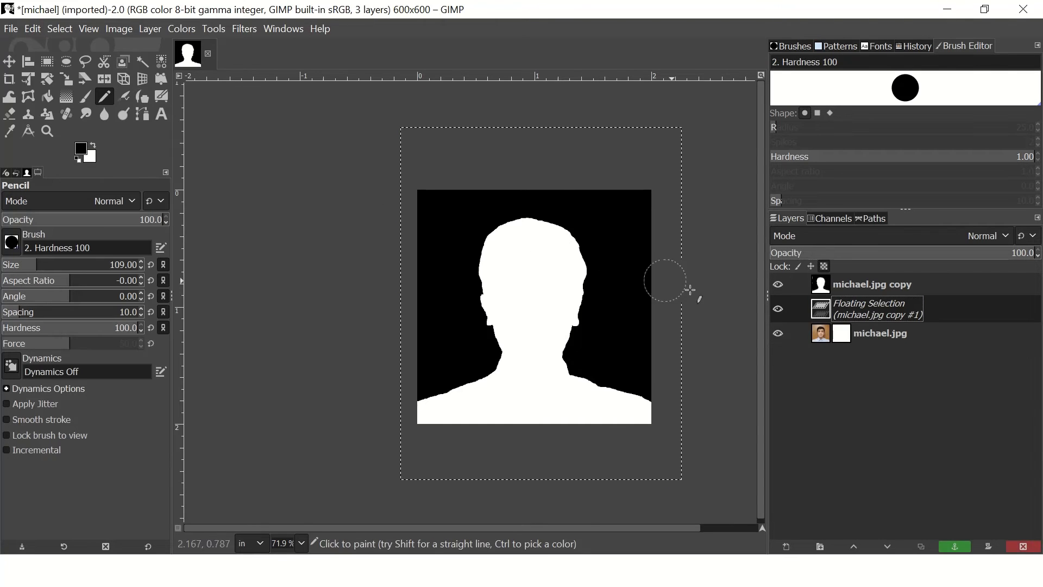
{"action": "left_click", "coordinate": [963, 541]}
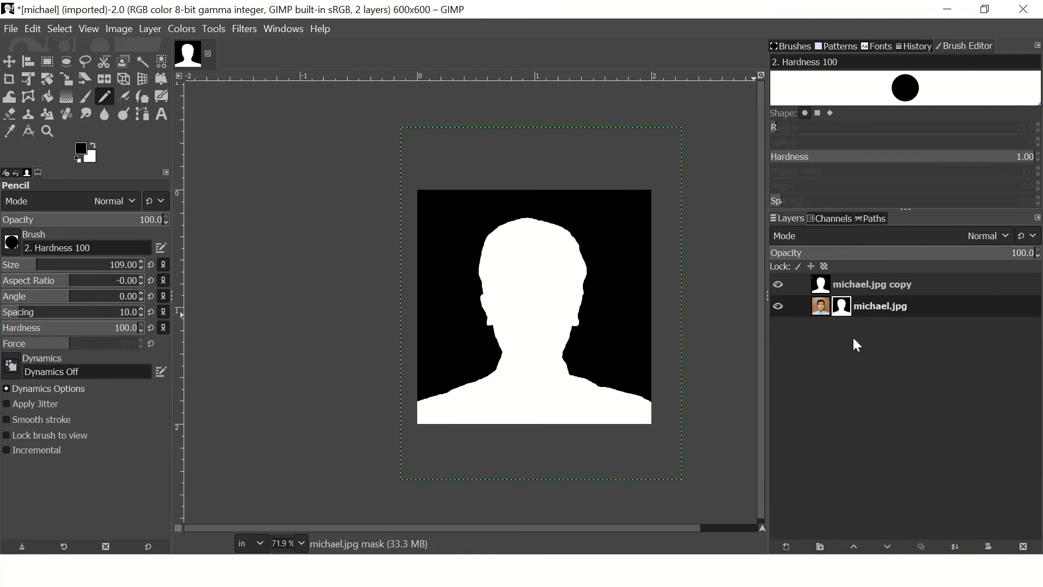
- Hide the michael.jpg copy layer, toggling its visibility to compare the silhouette with the masked photo
{"action": "left_click", "coordinate": [777, 286]}
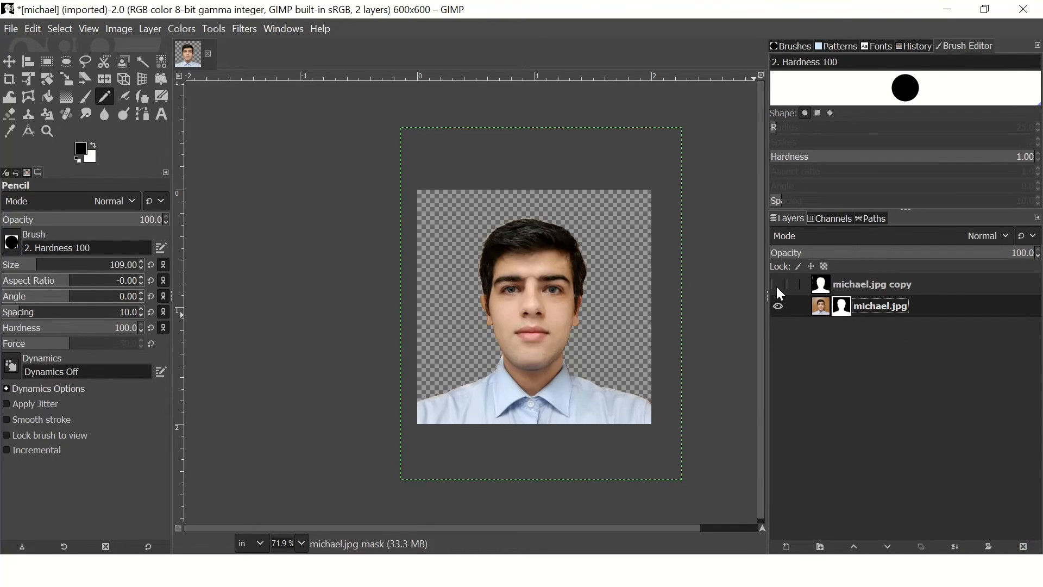
{"action": "left_click", "coordinate": [779, 284]}
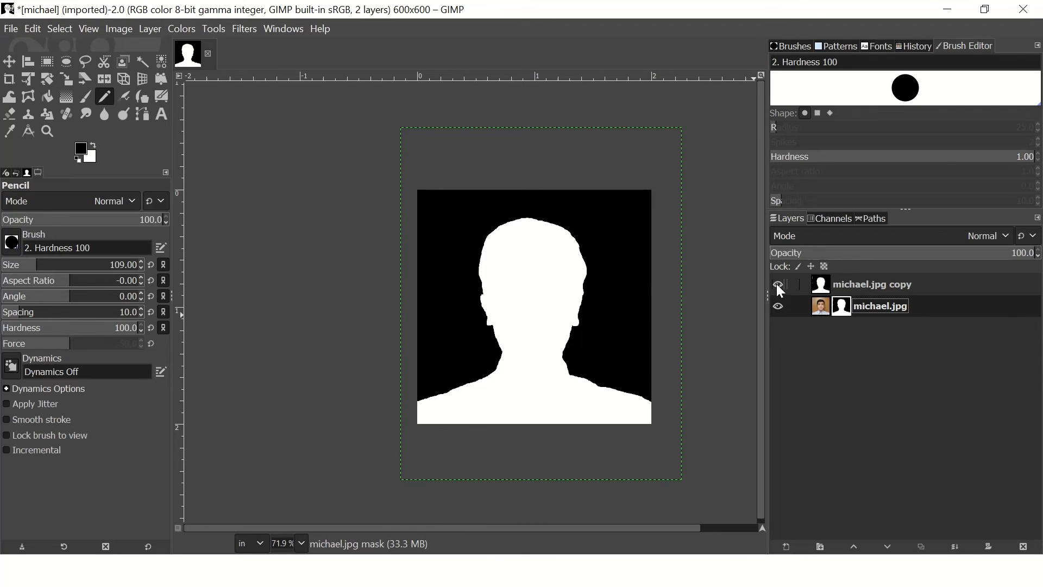
{"action": "left_click", "coordinate": [778, 285]}
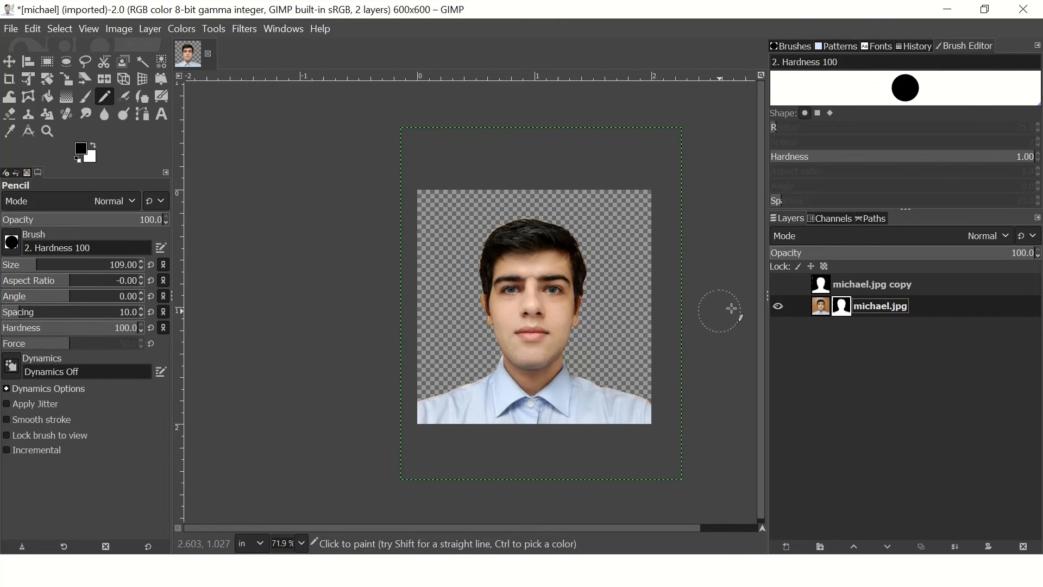
{"action": "left_click", "coordinate": [776, 305], "text": "shift"}
{"action": "left_click", "coordinate": [845, 285]}
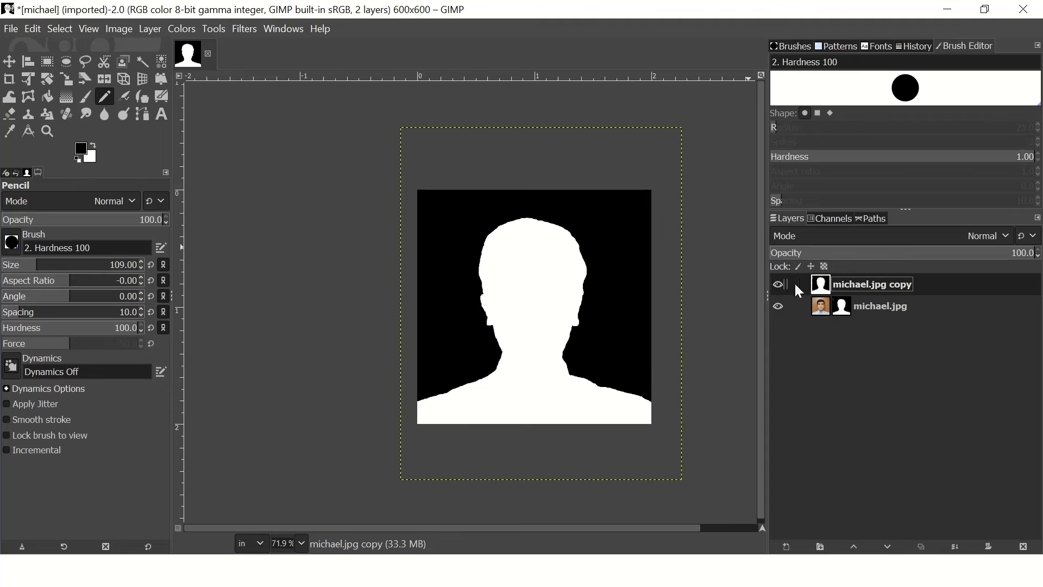
{"action": "left_click", "coordinate": [776, 283]}
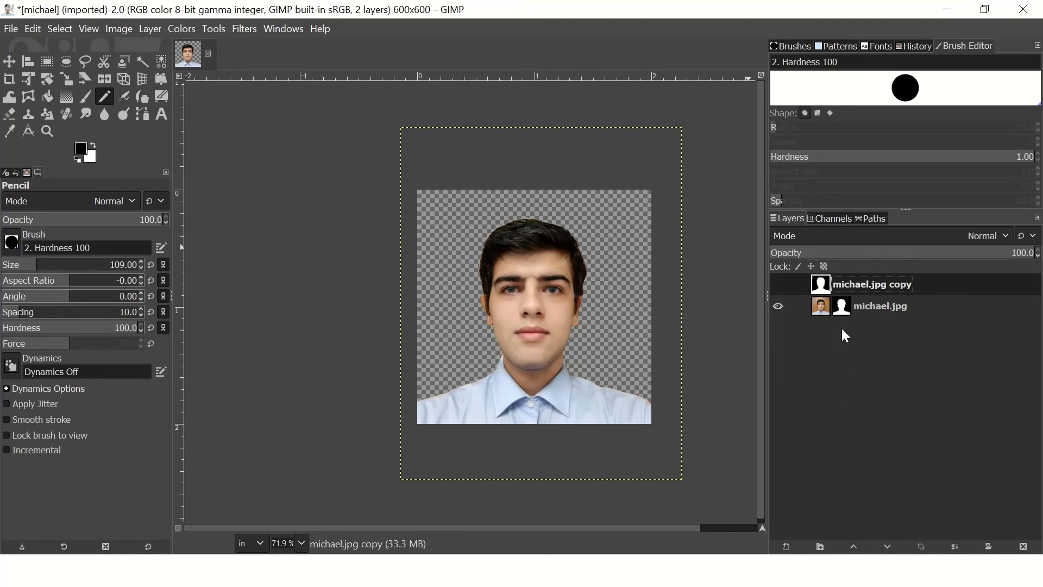
- Flatten the image so the masked photo of the man gets a white background
{"action": "left_click", "coordinate": [841, 307]}
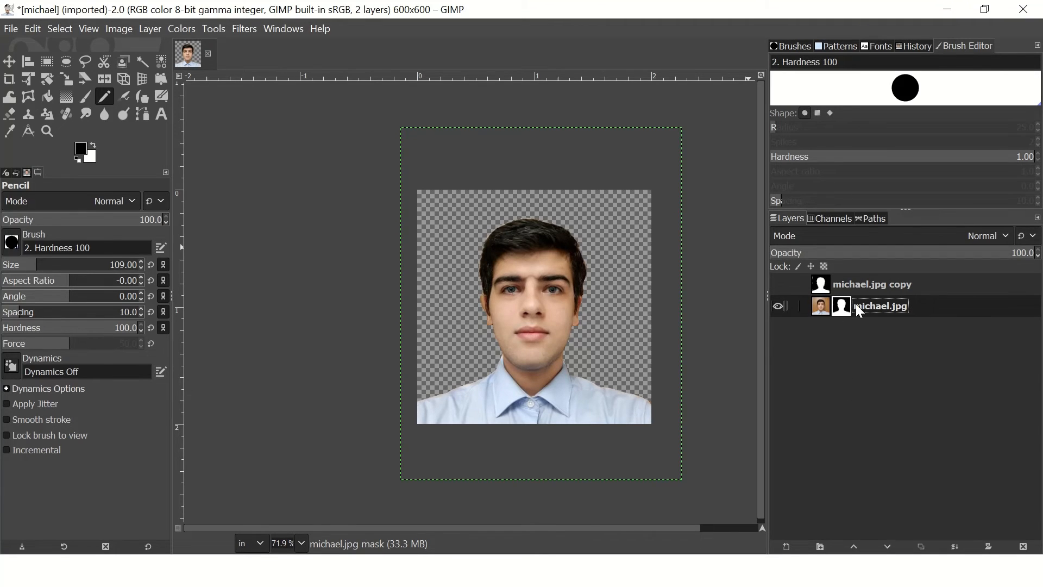
{"action": "right_click", "coordinate": [861, 308]}
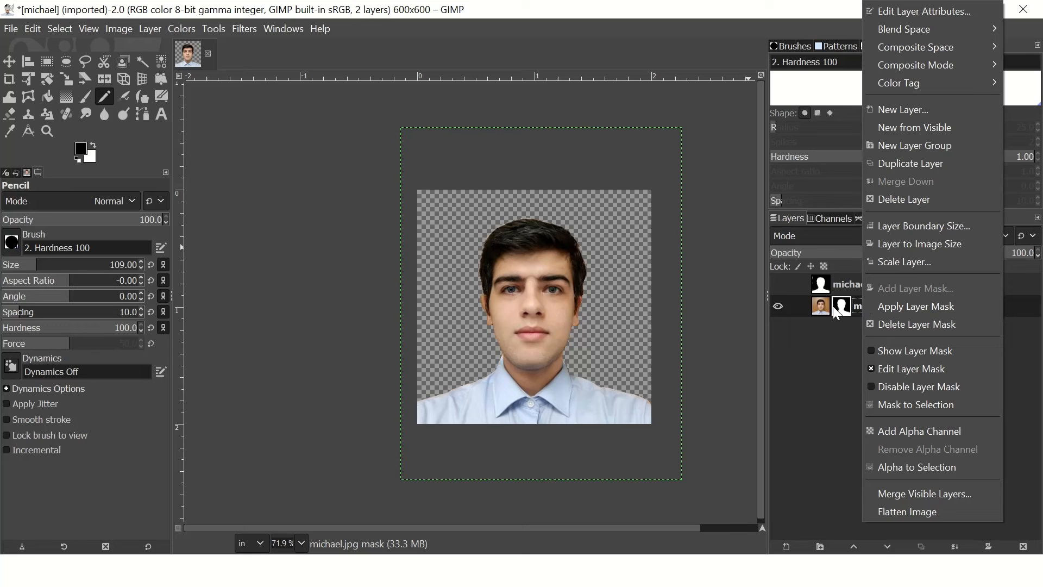
{"action": "left_click", "coordinate": [911, 511]}
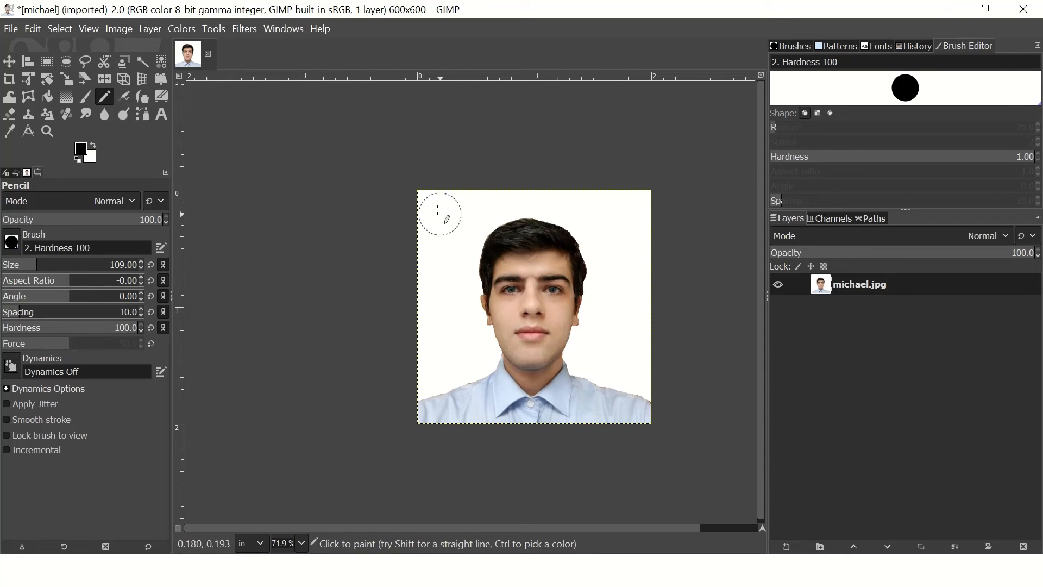
- Export the image as michael_2x2.jpg in the Gimp folder
{"action": "left_click", "coordinate": [14, 30]}
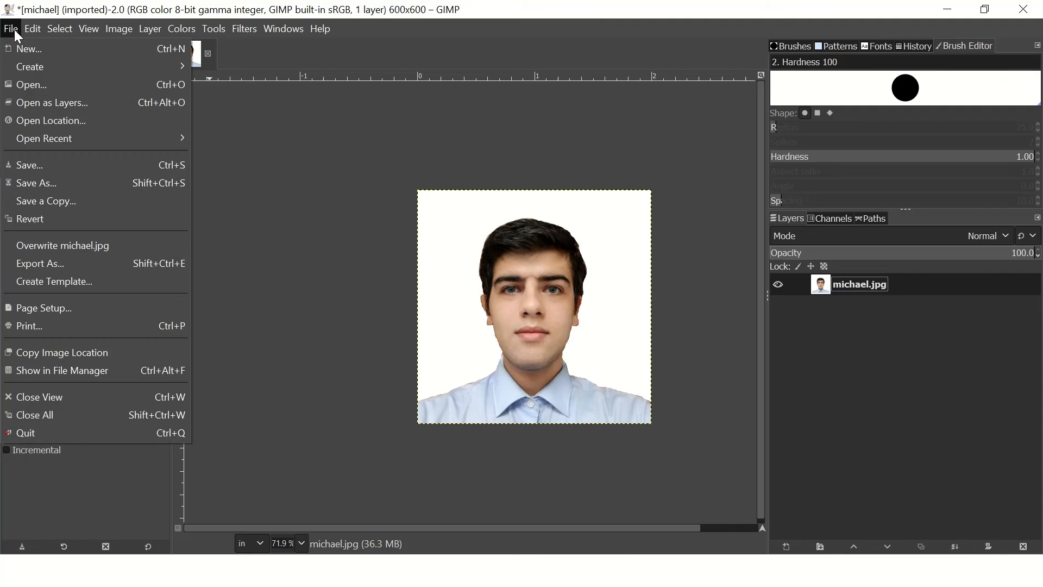
{"action": "left_click", "coordinate": [40, 262]}
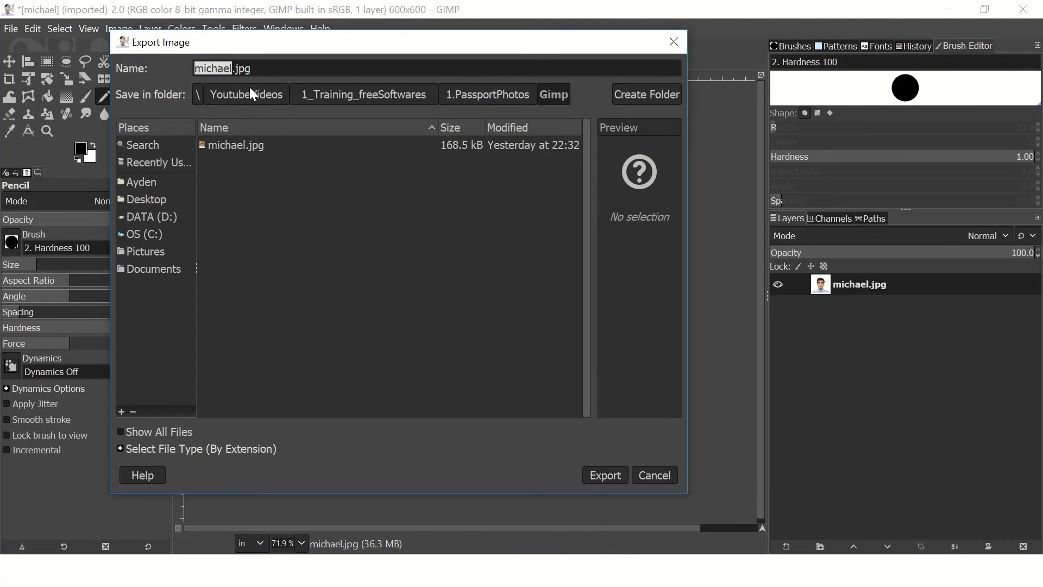
{"action": "left_click", "coordinate": [234, 73]}
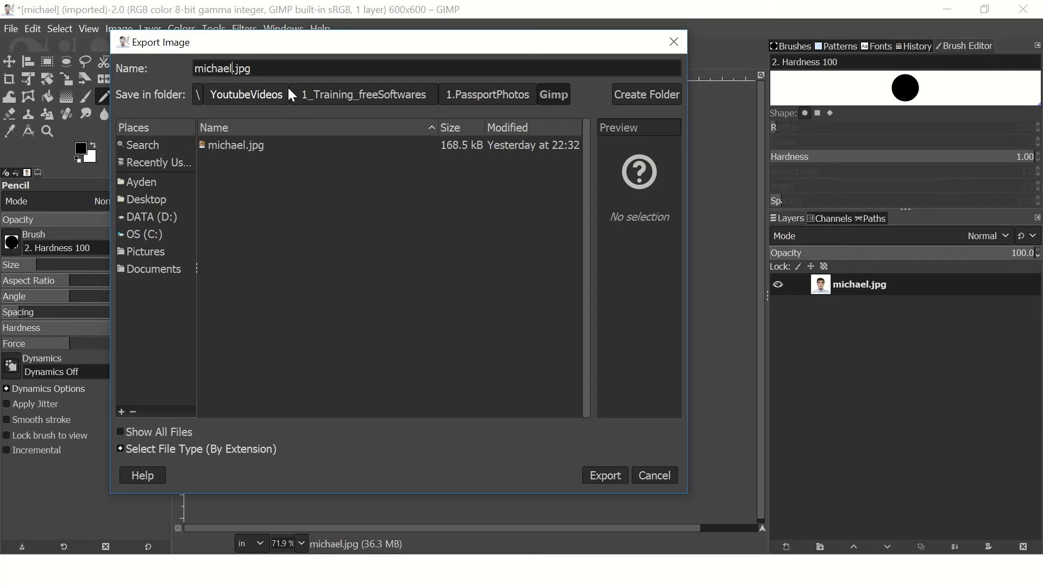
{"action": "type", "text": "_2x2"}
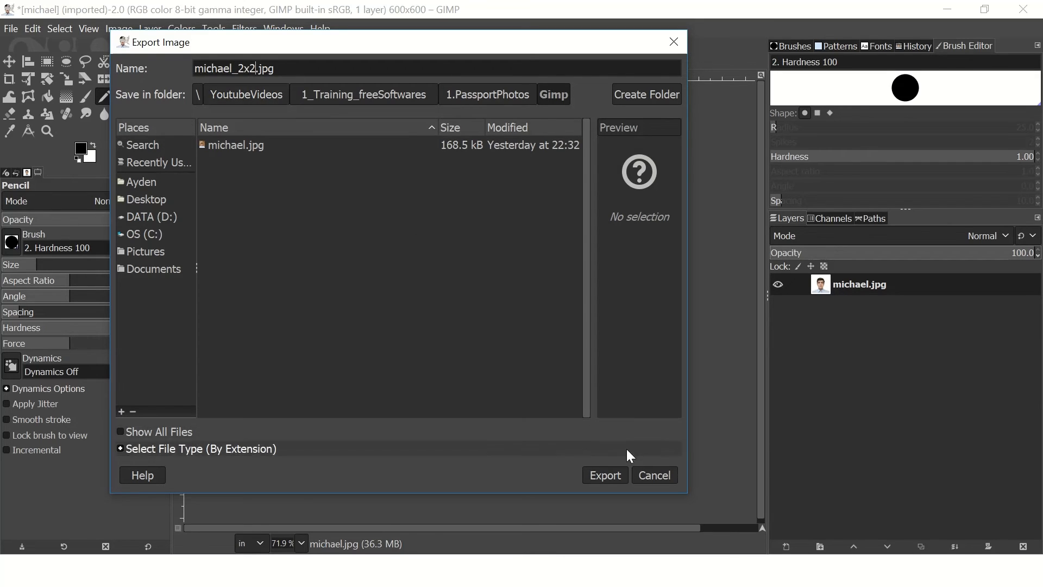
{"action": "left_click", "coordinate": [604, 476]}
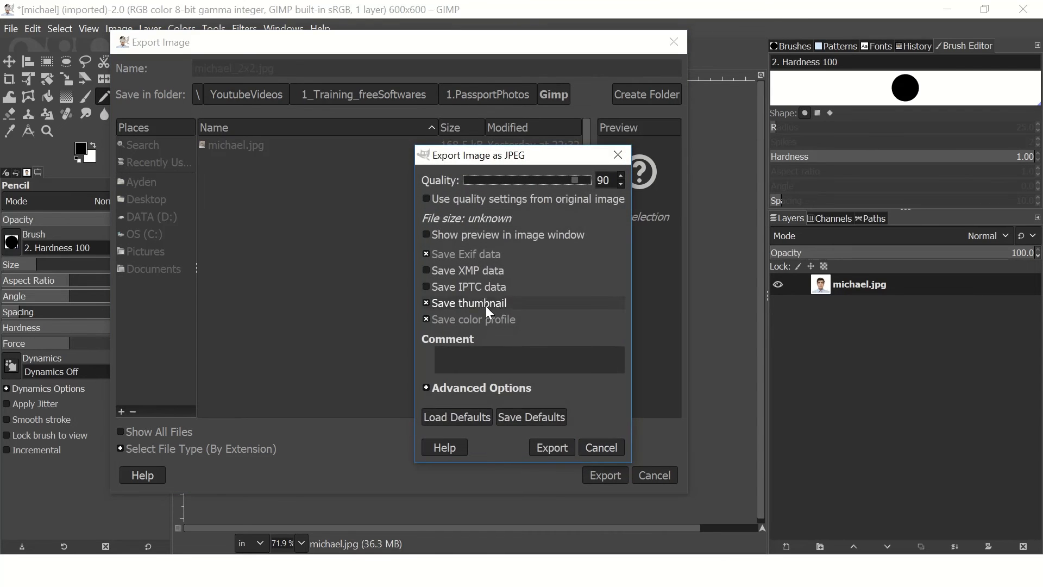
- Finish the JPEG export with Exif data and thumbnail turned off and Smoothing set to 1.00
{"action": "left_click", "coordinate": [462, 260]}
{"action": "left_click", "coordinate": [439, 302]}
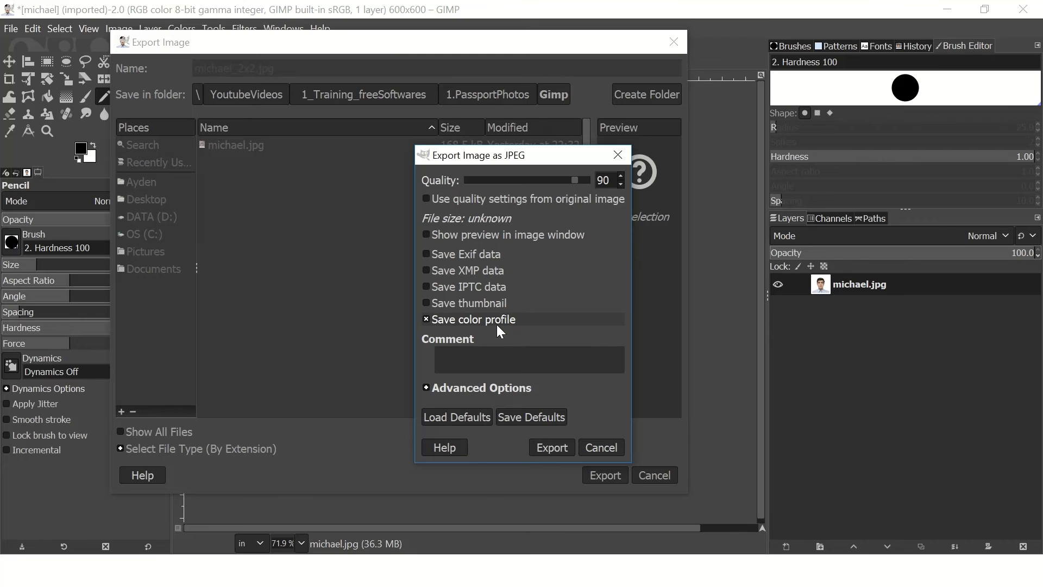
{"action": "left_click", "coordinate": [475, 387]}
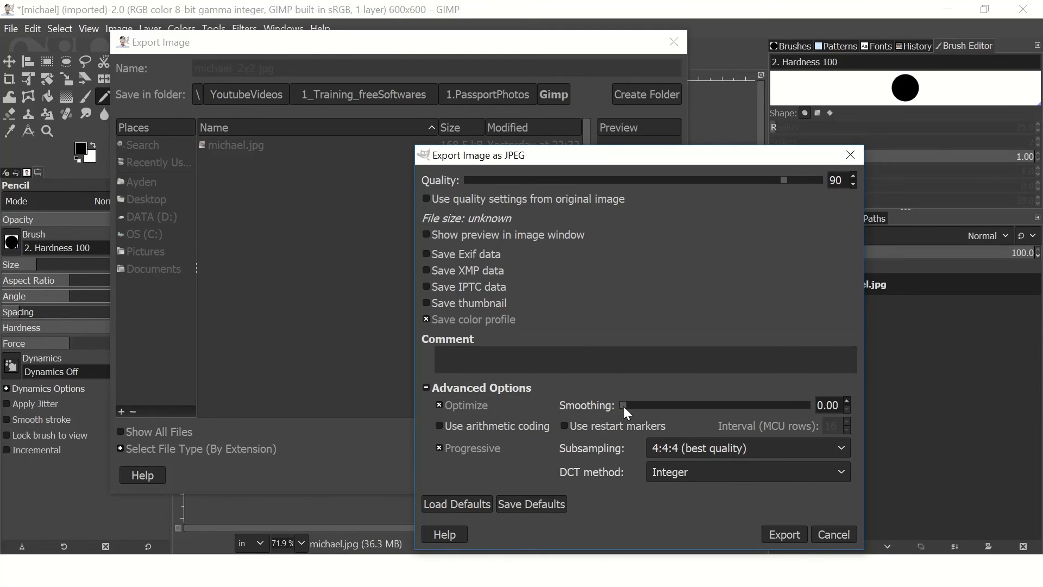
{"action": "left_click_drag", "start_coordinate": [689, 404], "coordinate": [813, 404]}
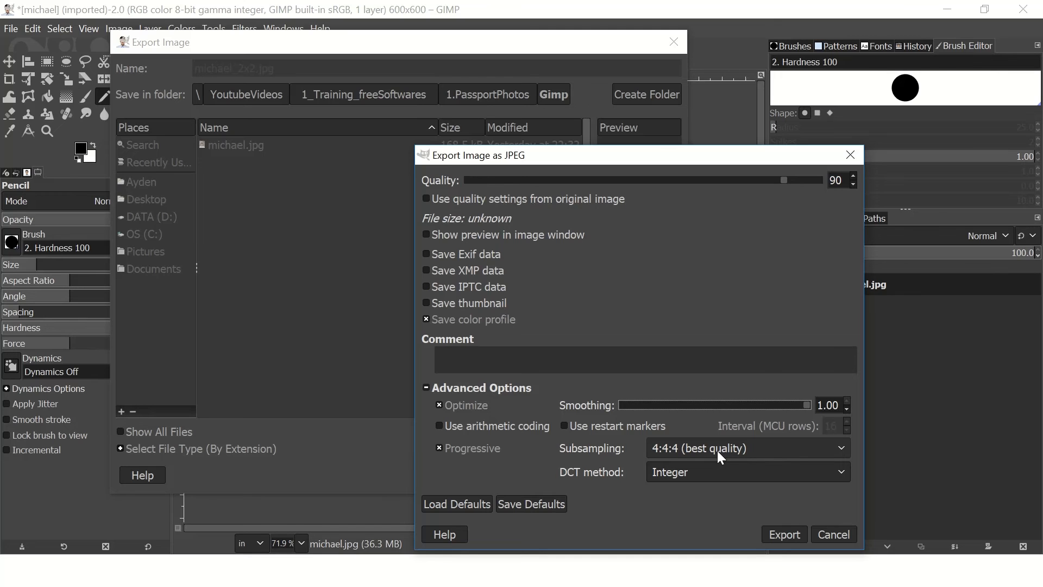
{"action": "left_click", "coordinate": [783, 533]}
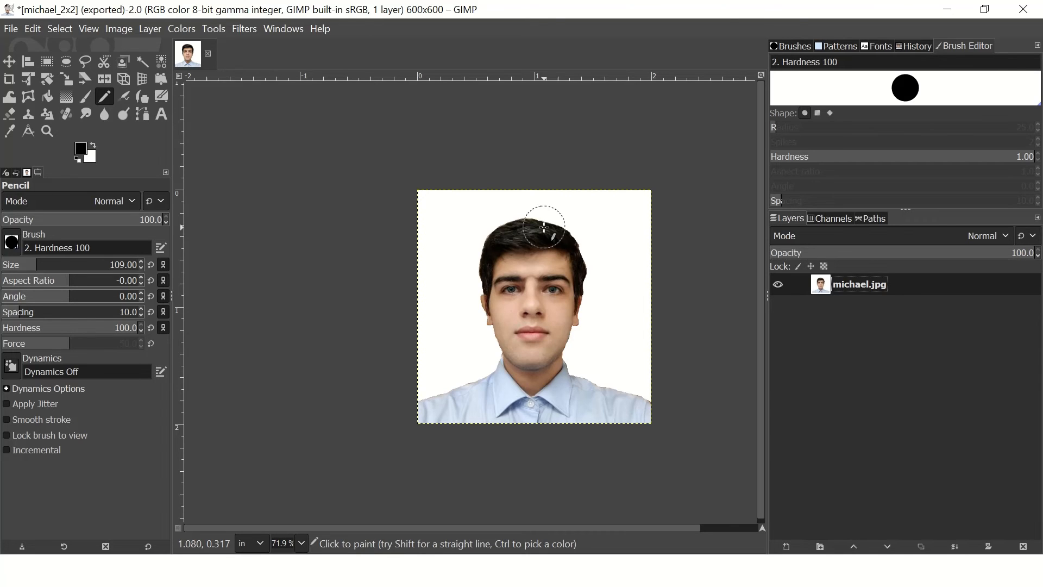
- Switch to Chrome and look at the already open page about printing photos and photo enlargements
{"action": "key", "text": "alt+Tab"}
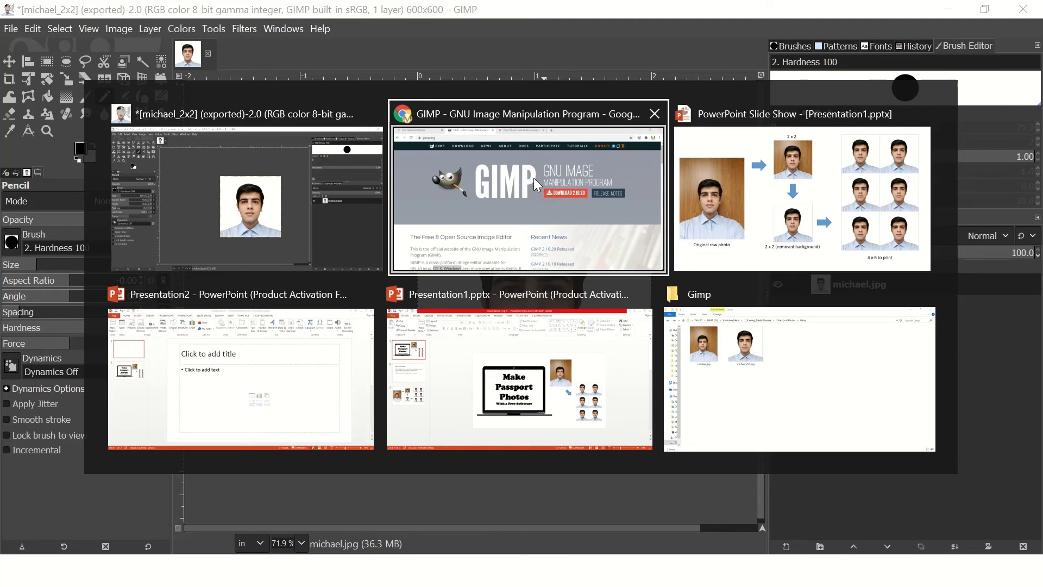
{"action": "left_click", "coordinate": [471, 173]}
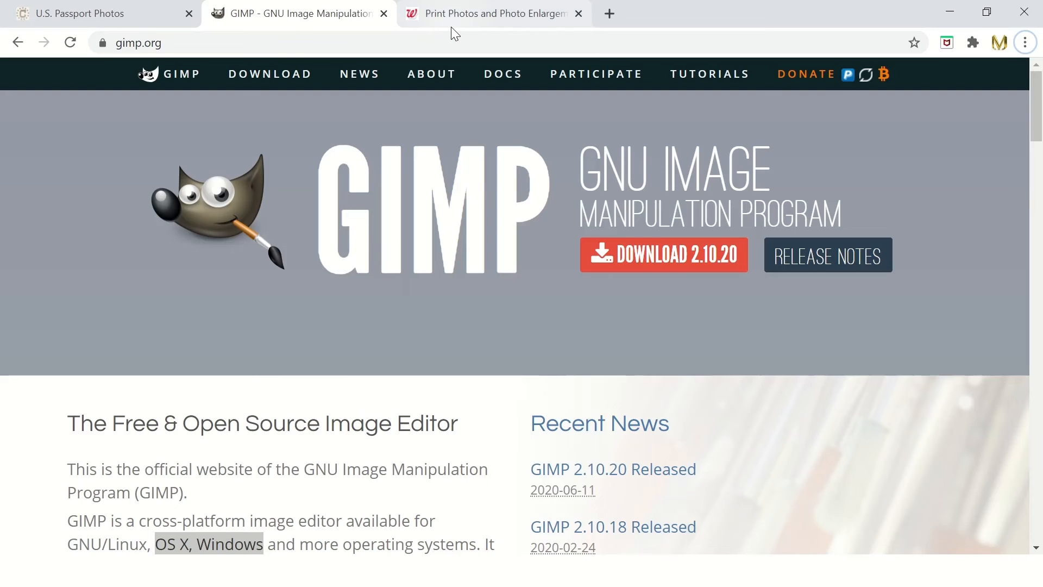
{"action": "left_click", "coordinate": [500, 13]}
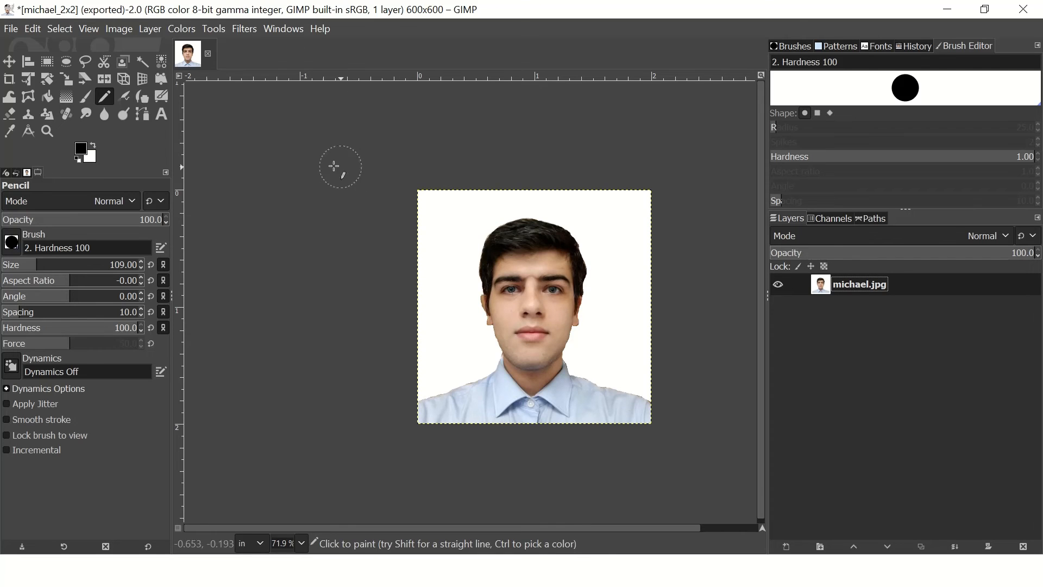
- Create a new blank image 4 inches wide and 6 inches high at 300 pixels/in, filled with the background color
{"action": "left_click", "coordinate": [11, 29]}
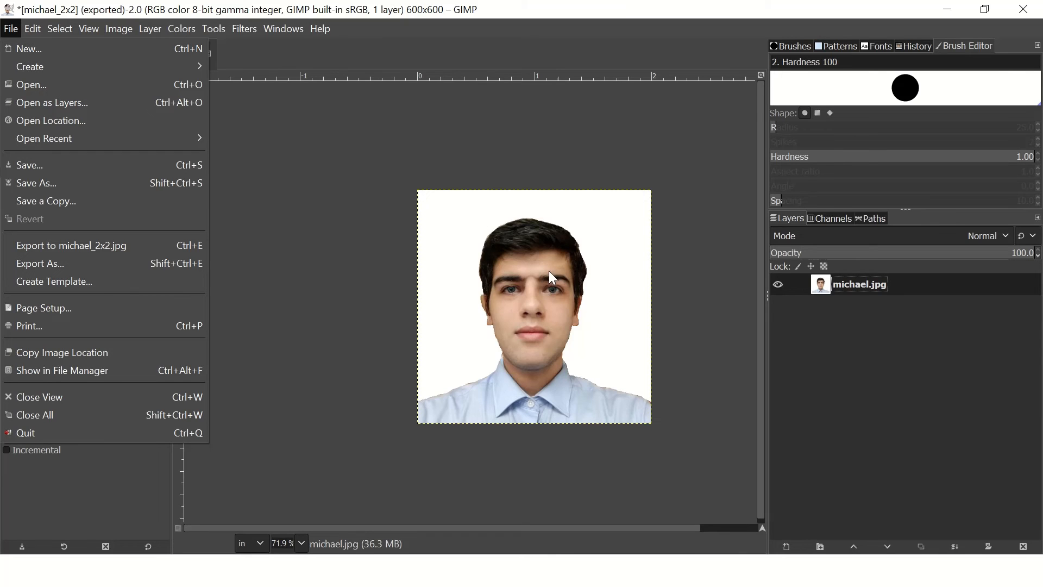
{"action": "left_click", "coordinate": [78, 51]}
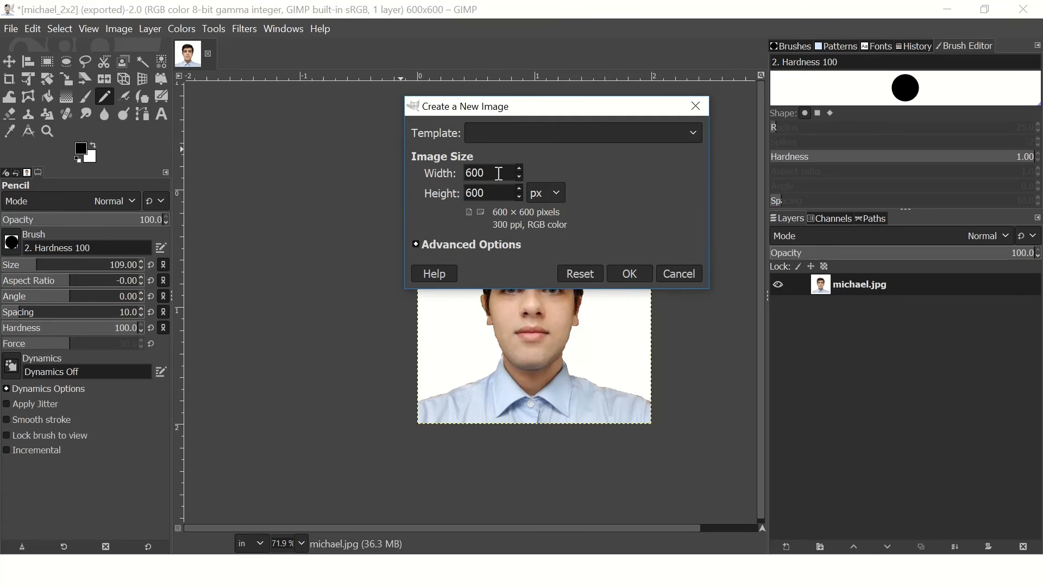
{"action": "left_click", "coordinate": [548, 194]}
{"action": "left_click", "coordinate": [552, 229]}
{"action": "left_click_drag", "start_coordinate": [496, 173], "coordinate": [445, 194]}
{"action": "type", "text": "4"}
{"action": "type", "text": "6"}
{"action": "left_click", "coordinate": [501, 175]}
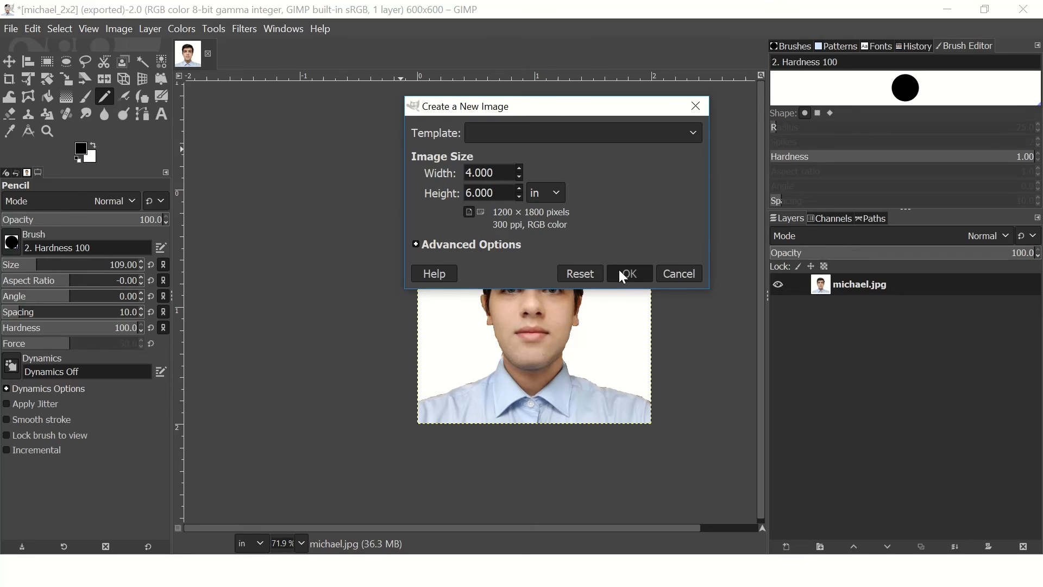
{"action": "left_click", "coordinate": [472, 241]}
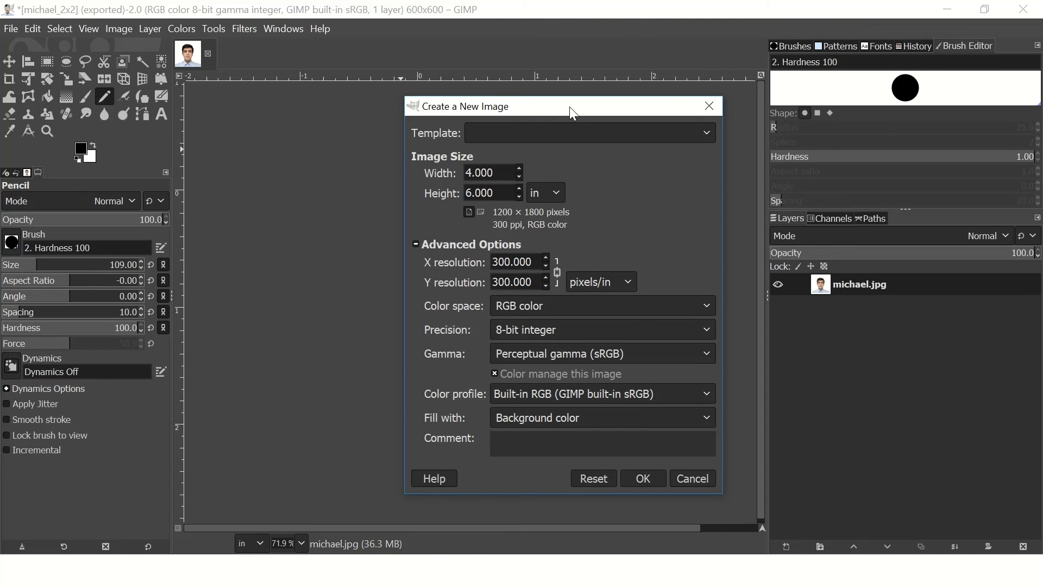
{"action": "left_click_drag", "start_coordinate": [570, 107], "coordinate": [362, 136]}
{"action": "left_click", "coordinate": [436, 507]}
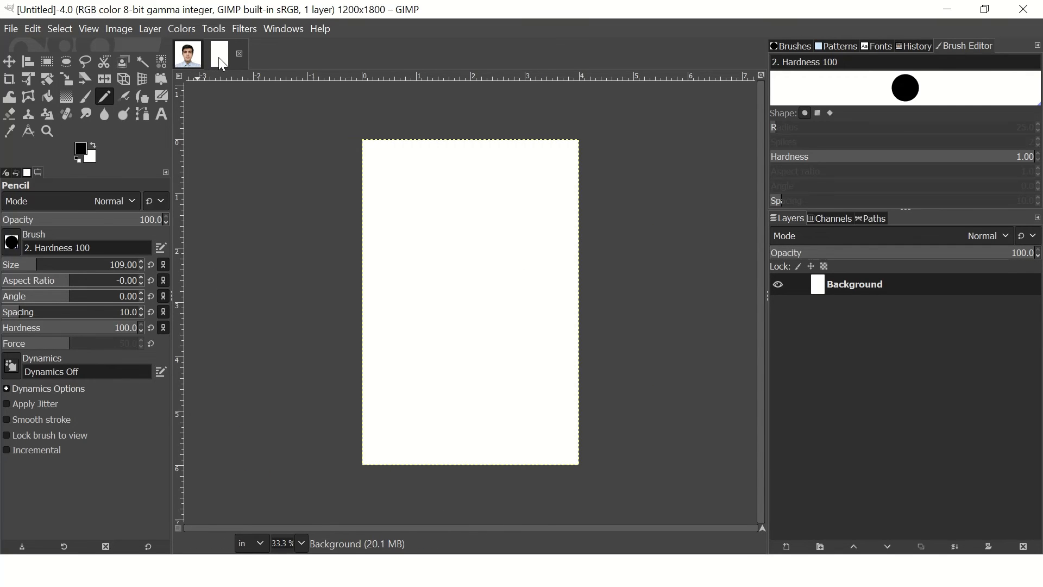
- Add a vertical guide at 50% of the 4 x 6 inch image's width
{"action": "left_click", "coordinate": [123, 28]}
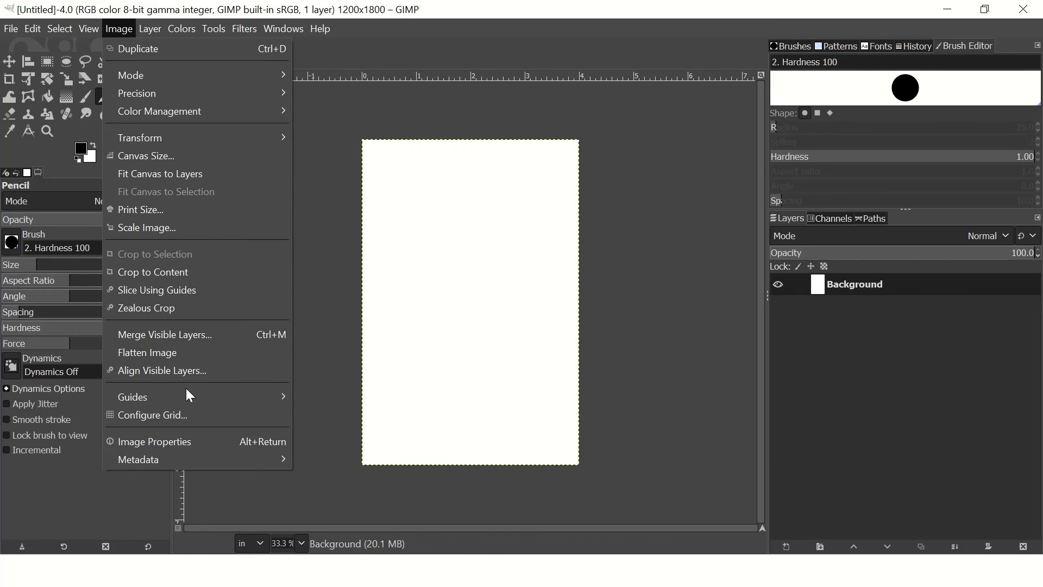
{"action": "mouse_move", "coordinate": [197, 401]}
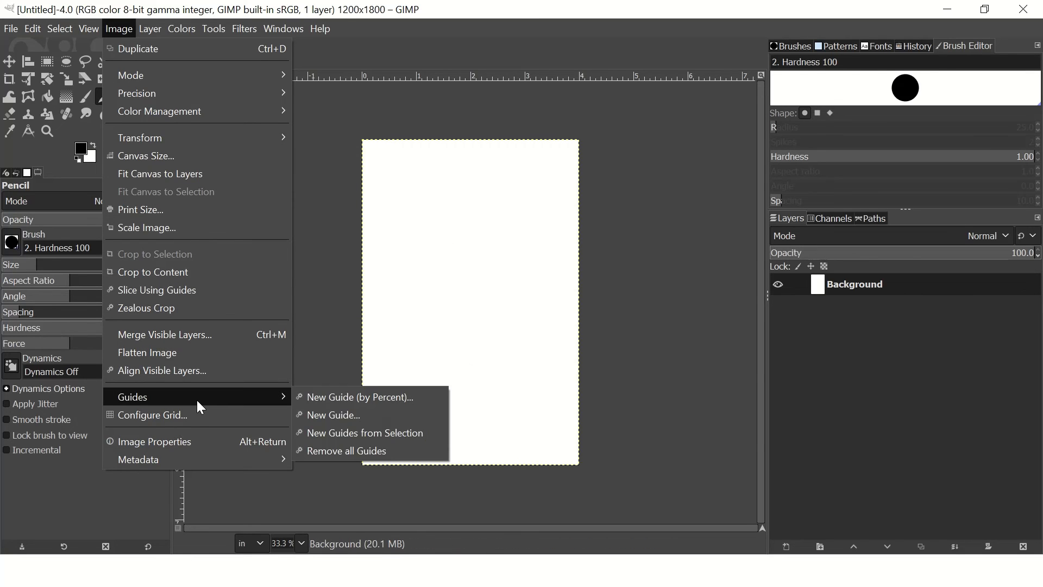
{"action": "left_click", "coordinate": [336, 400]}
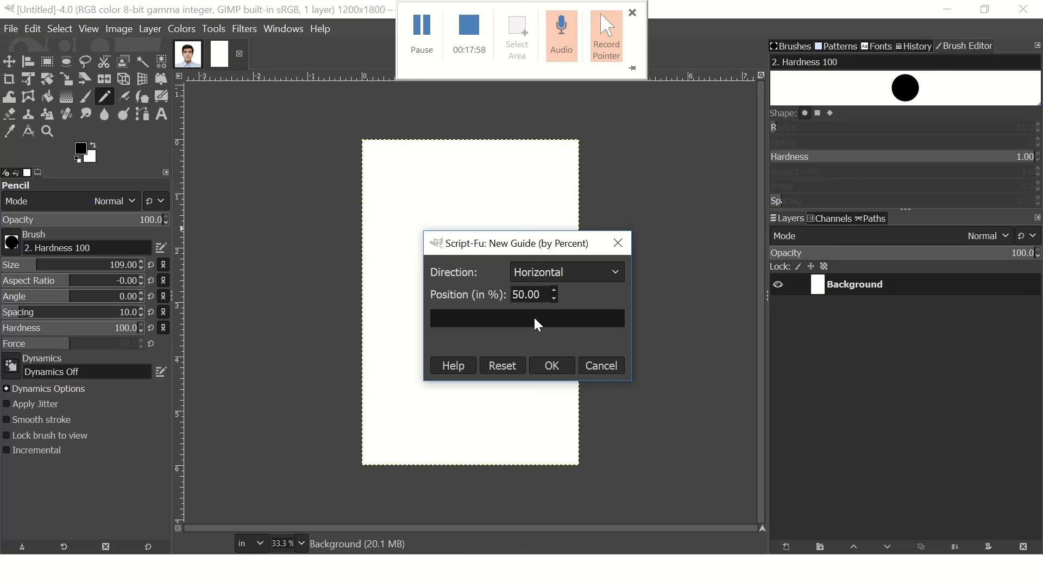
{"action": "left_click", "coordinate": [544, 273]}
{"action": "left_click", "coordinate": [545, 308]}
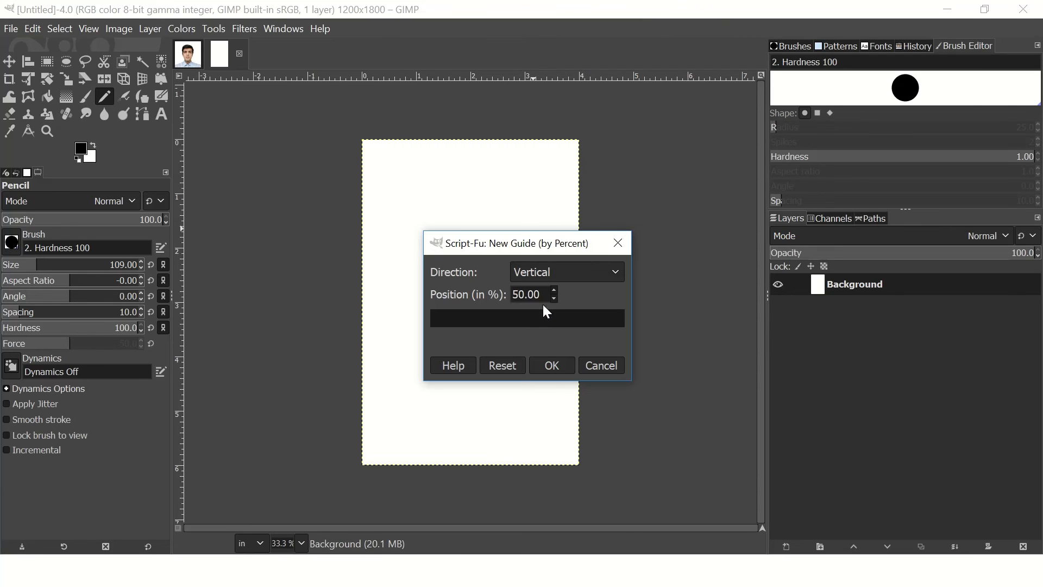
{"action": "left_click", "coordinate": [546, 368]}
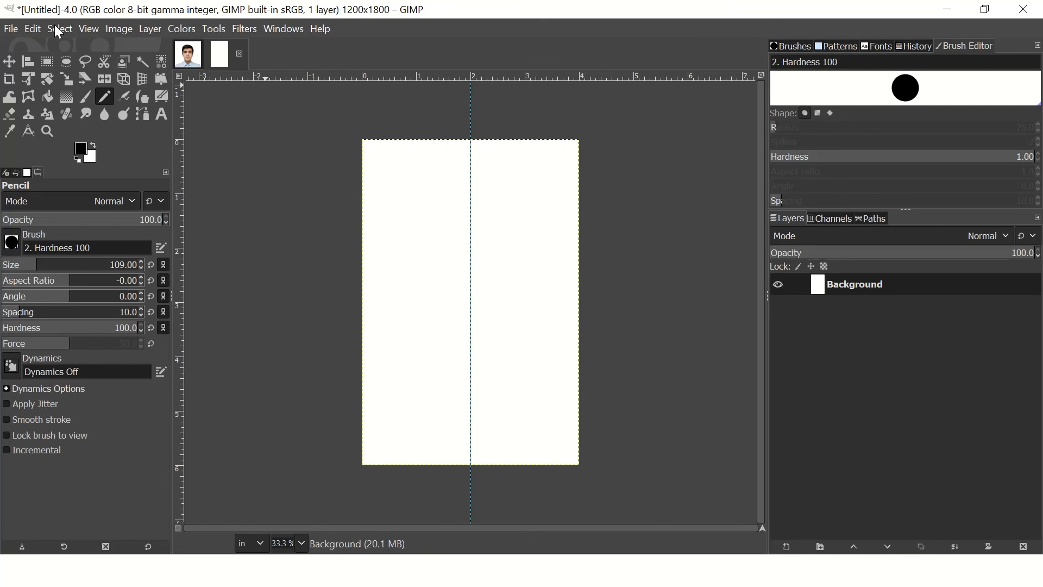
- Add a horizontal guide to the blank 4 x 6 inch image at position 600 pixels
{"action": "left_click", "coordinate": [124, 32]}
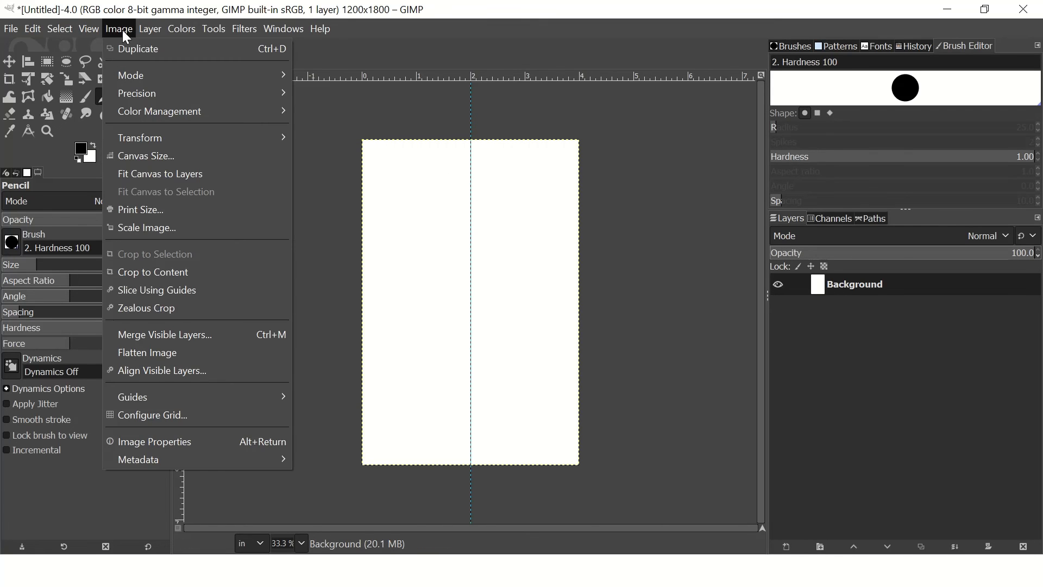
{"action": "mouse_move", "coordinate": [186, 396]}
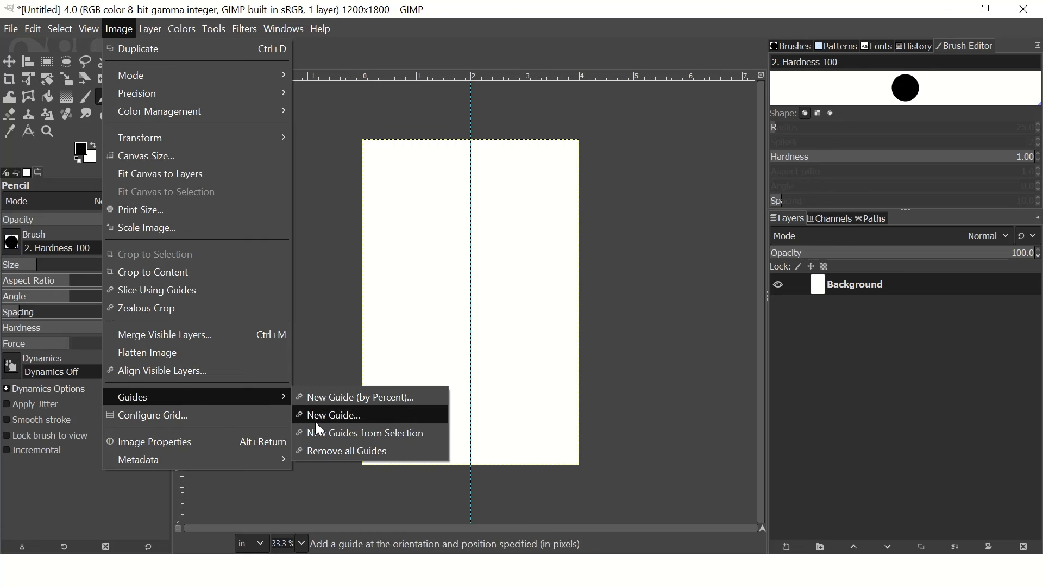
{"action": "left_click", "coordinate": [334, 416]}
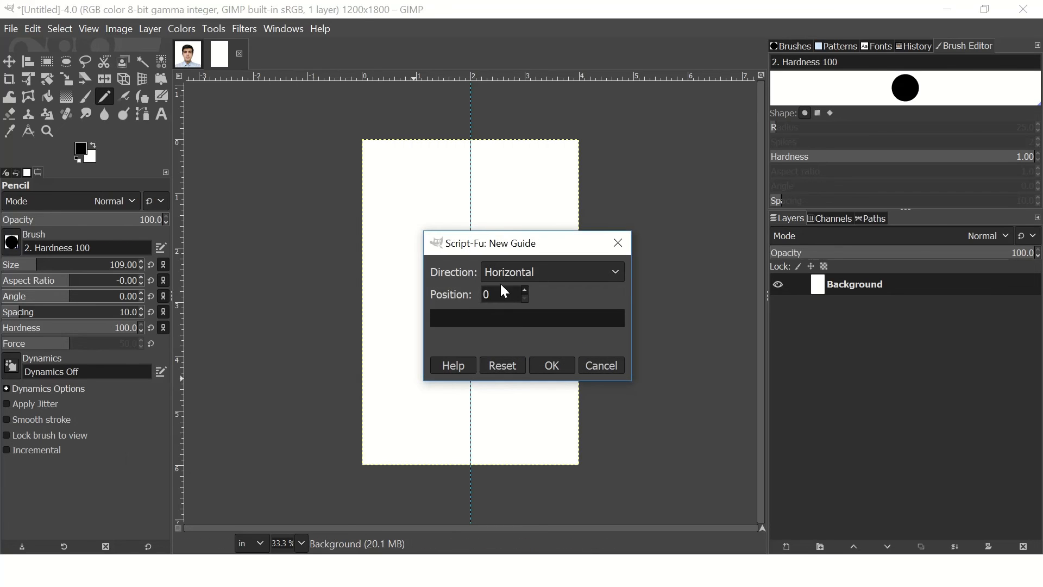
{"action": "left_click_drag", "start_coordinate": [503, 296], "coordinate": [474, 294]}
{"action": "type", "text": "600"}
{"action": "left_click", "coordinate": [554, 364]}
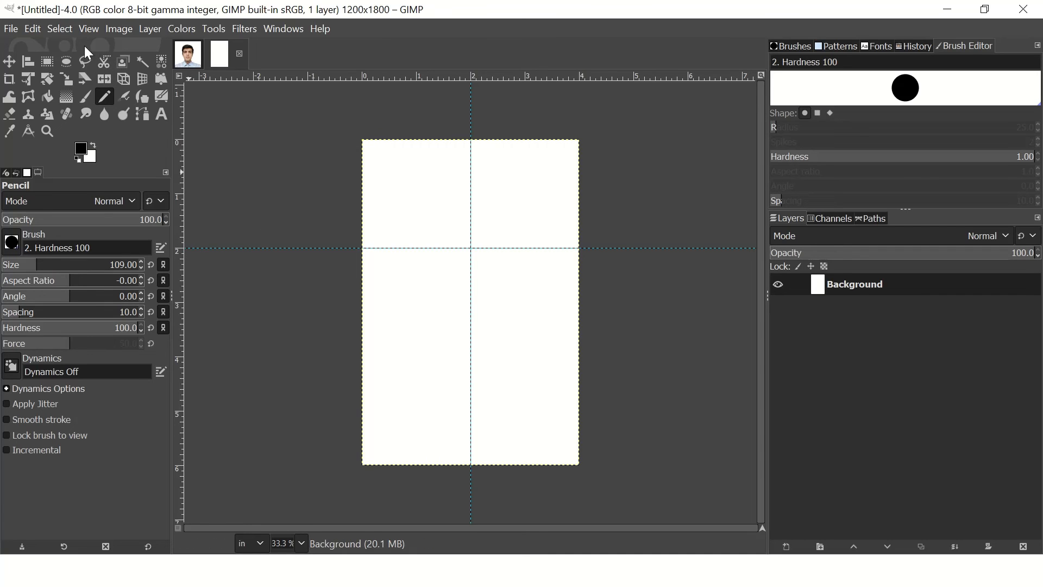
- Add a second horizontal guide at position 1200 pixels to complete the six-cell layout
{"action": "left_click", "coordinate": [122, 33]}
{"action": "mouse_move", "coordinate": [275, 398]}
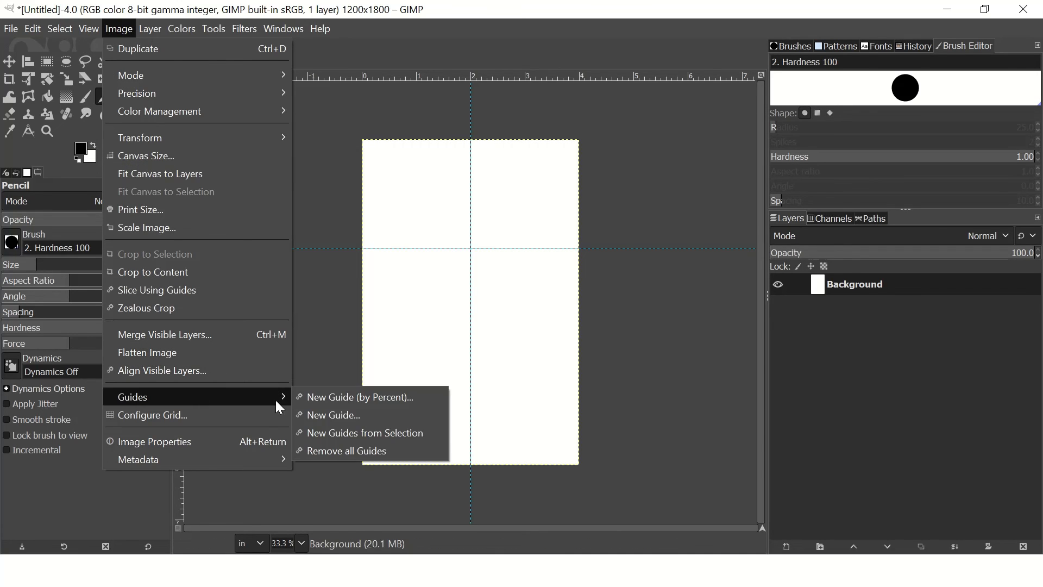
{"action": "left_click", "coordinate": [321, 419]}
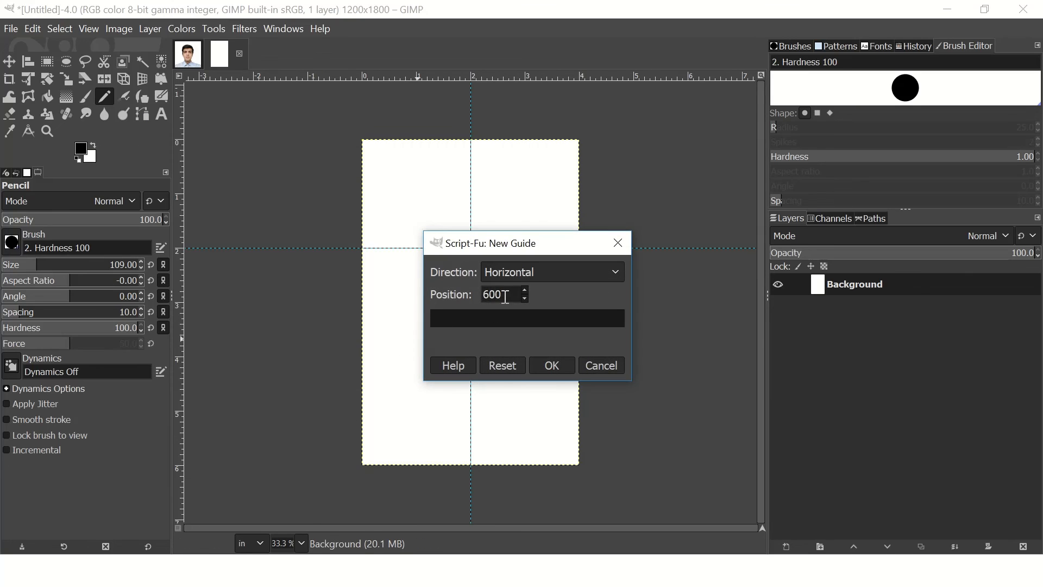
{"action": "type", "text": "1200"}
{"action": "left_click", "coordinate": [550, 373]}
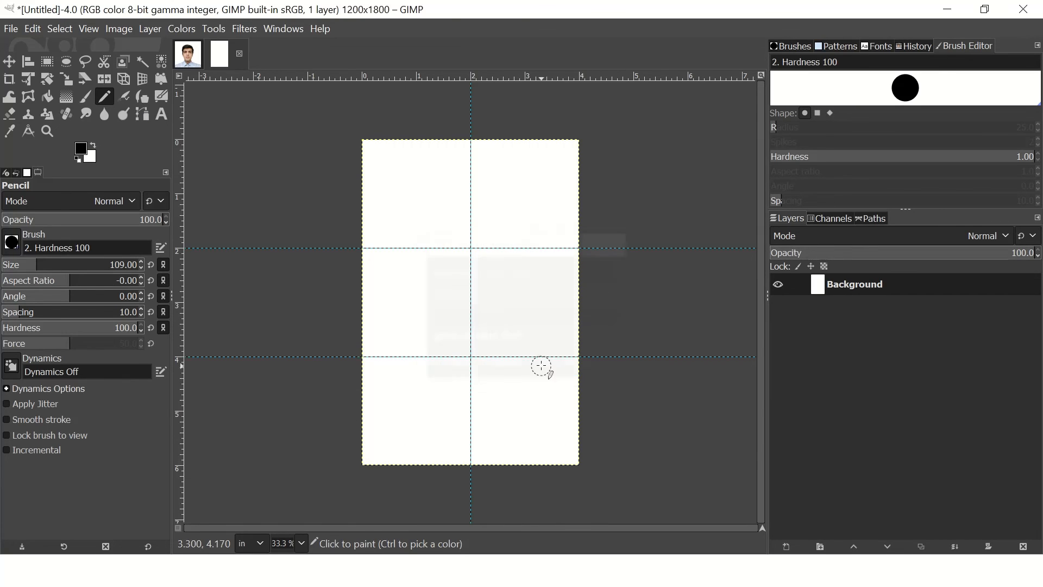
- Copy the flattened michael.jpg layer from the michael_2x2 image
{"action": "left_click", "coordinate": [190, 57]}
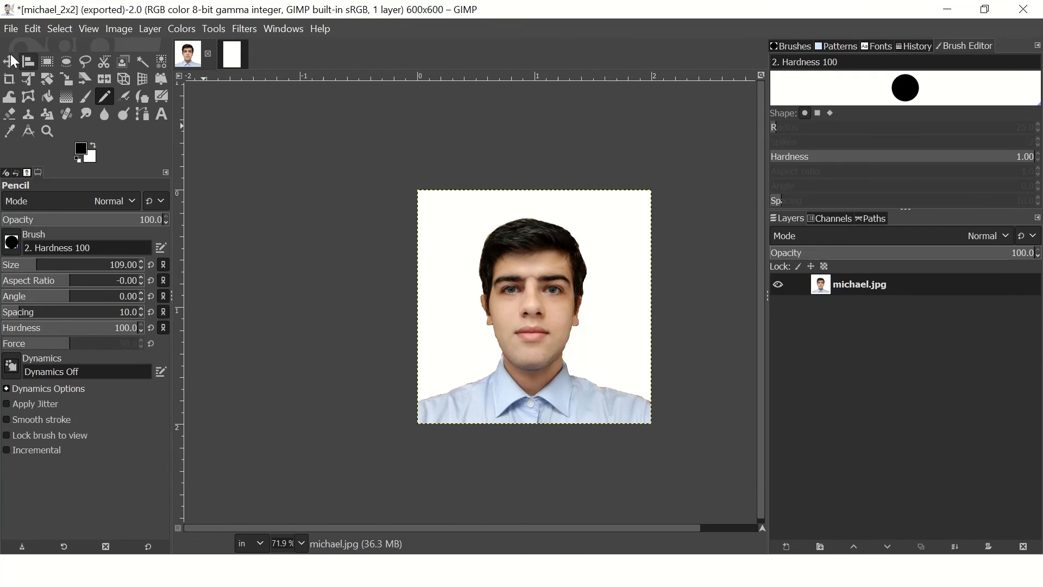
{"action": "left_click", "coordinate": [32, 28]}
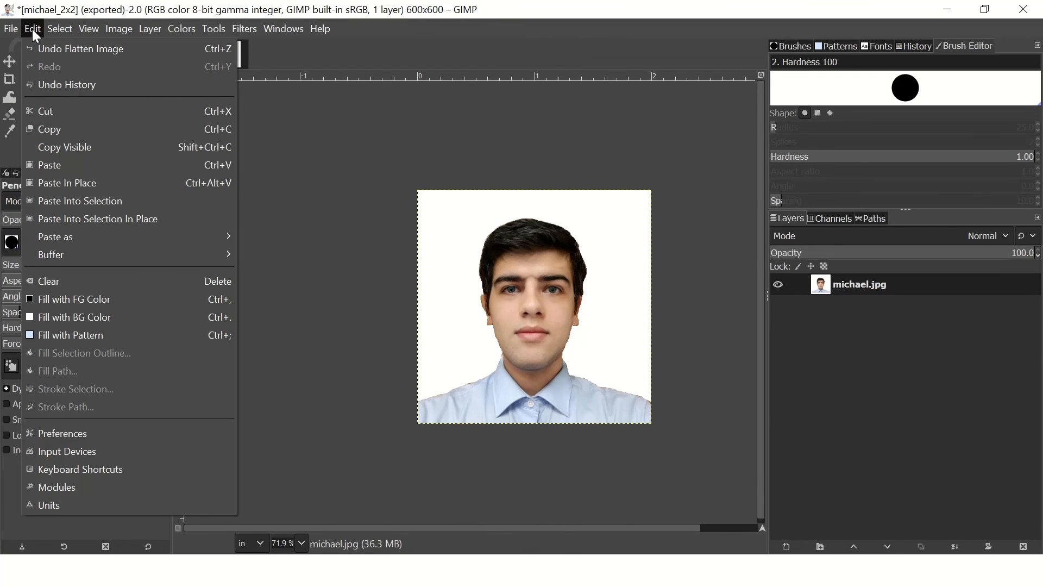
{"action": "left_click", "coordinate": [59, 130]}
{"action": "left_click", "coordinate": [828, 291]}
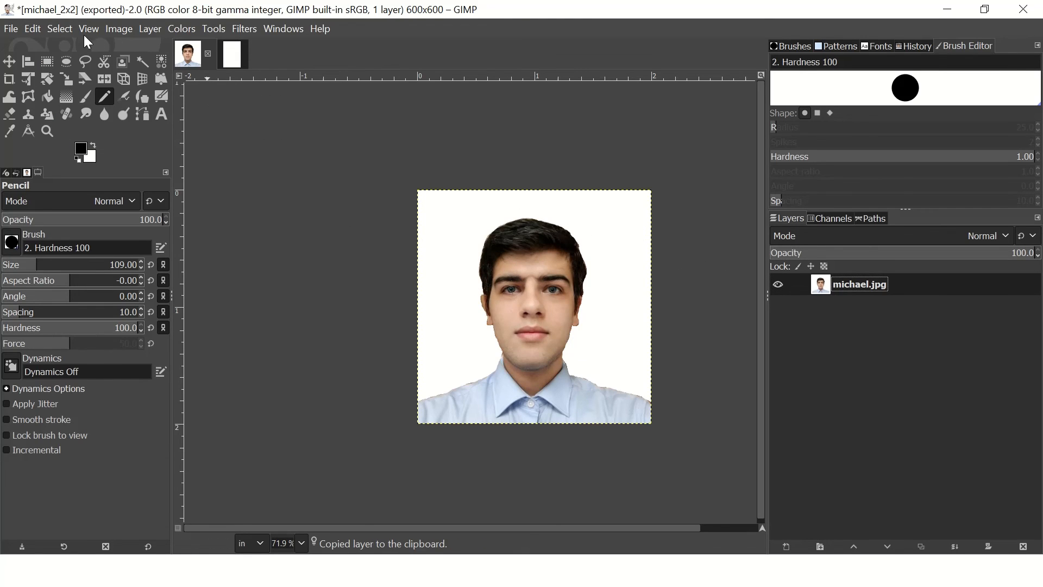
{"action": "left_click", "coordinate": [33, 28]}
{"action": "left_click", "coordinate": [61, 128]}
- Paste the photo into the 4 x 6 inch image, move it into the top-left guide cell and anchor it
{"action": "left_click", "coordinate": [230, 60]}
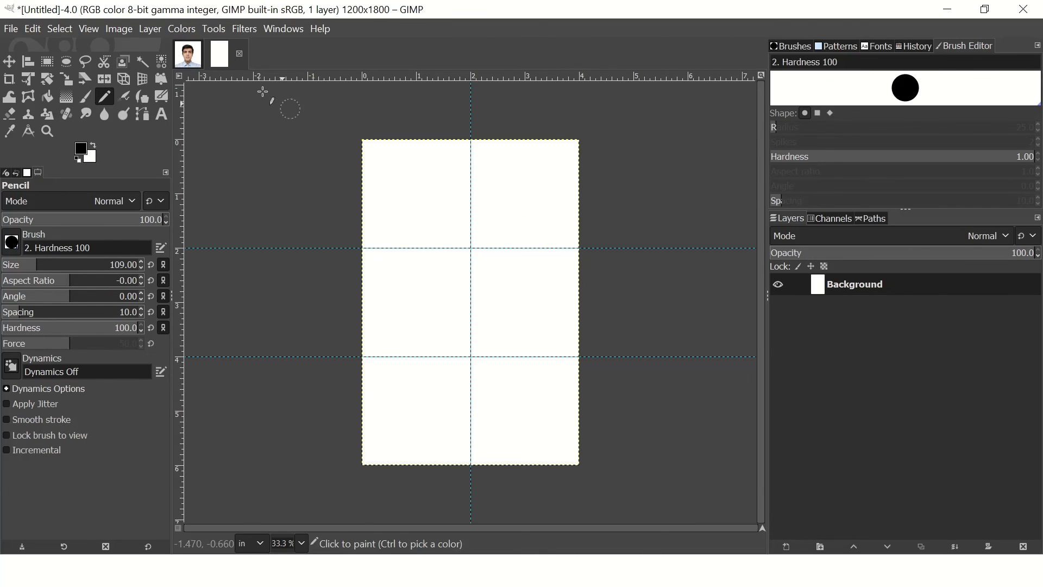
{"action": "left_click", "coordinate": [33, 28]}
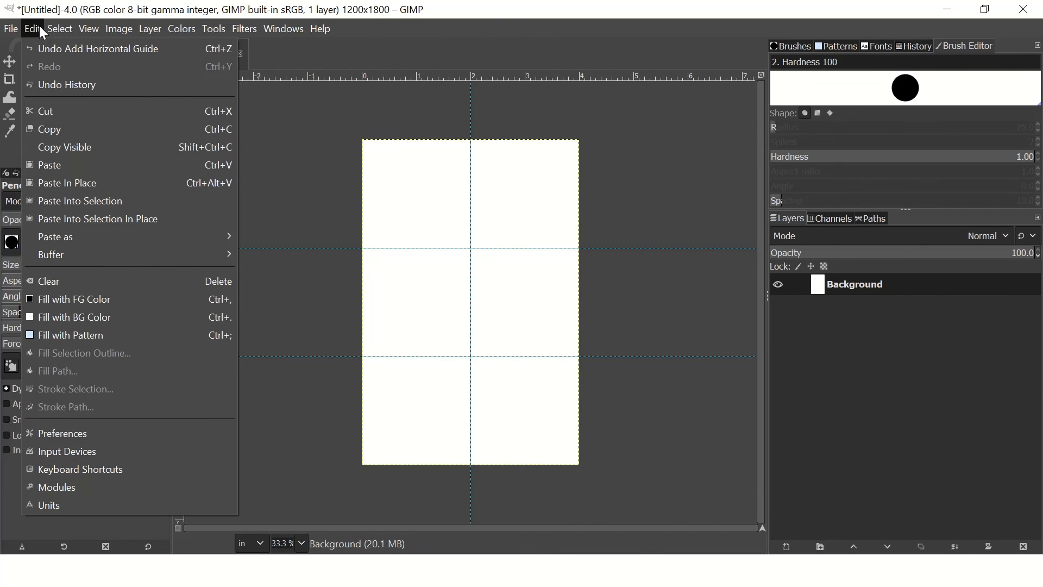
{"action": "left_click", "coordinate": [70, 163]}
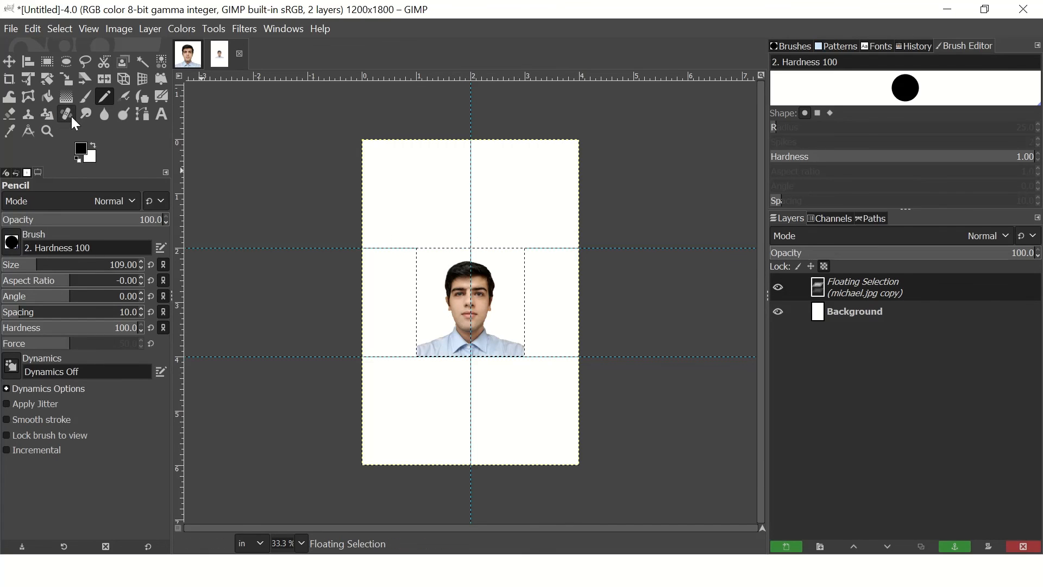
{"action": "left_click", "coordinate": [12, 62]}
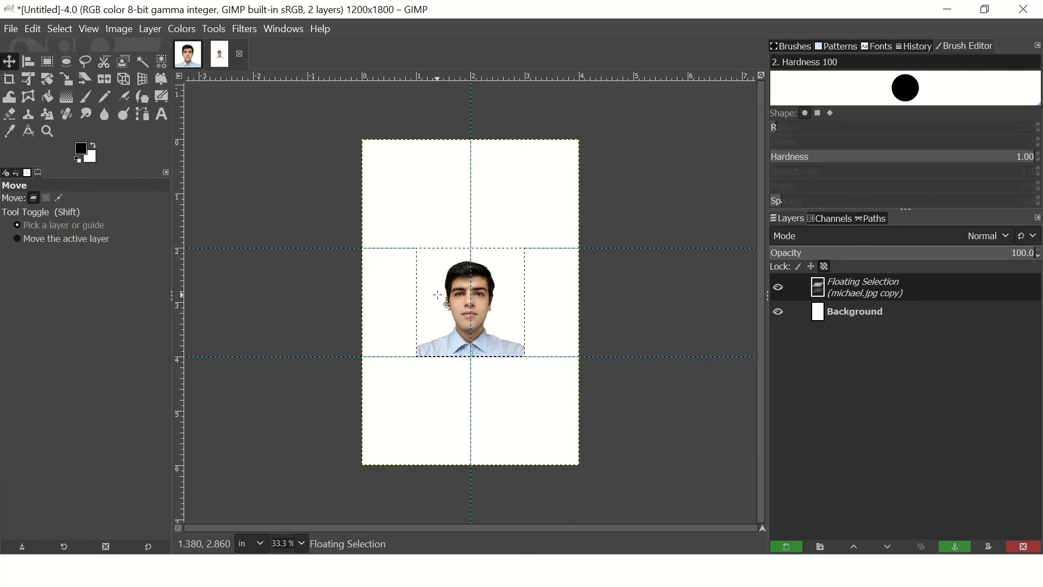
{"action": "left_click_drag", "start_coordinate": [441, 290], "coordinate": [388, 184]}
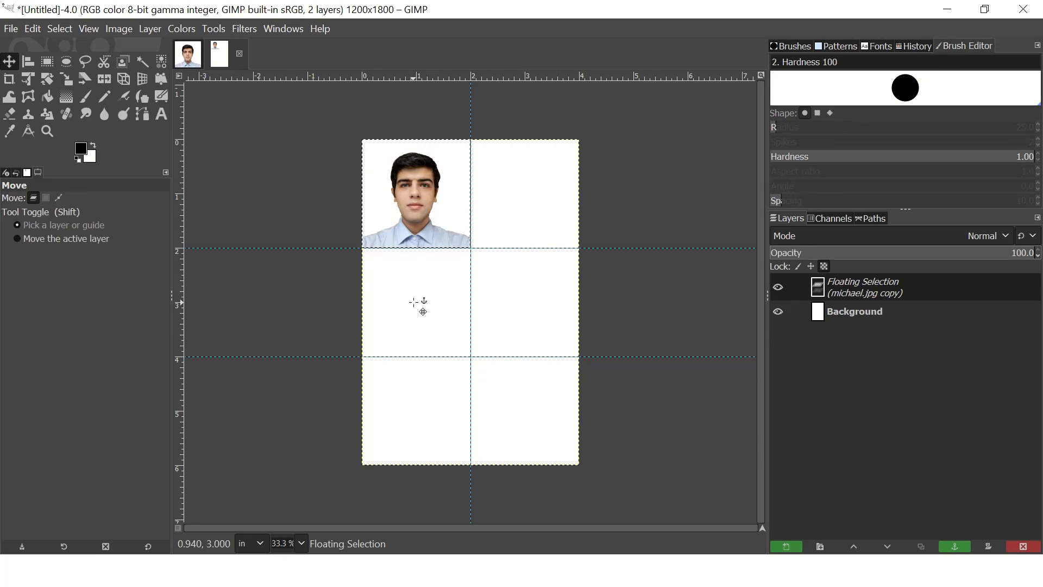
{"action": "left_click", "coordinate": [502, 298]}
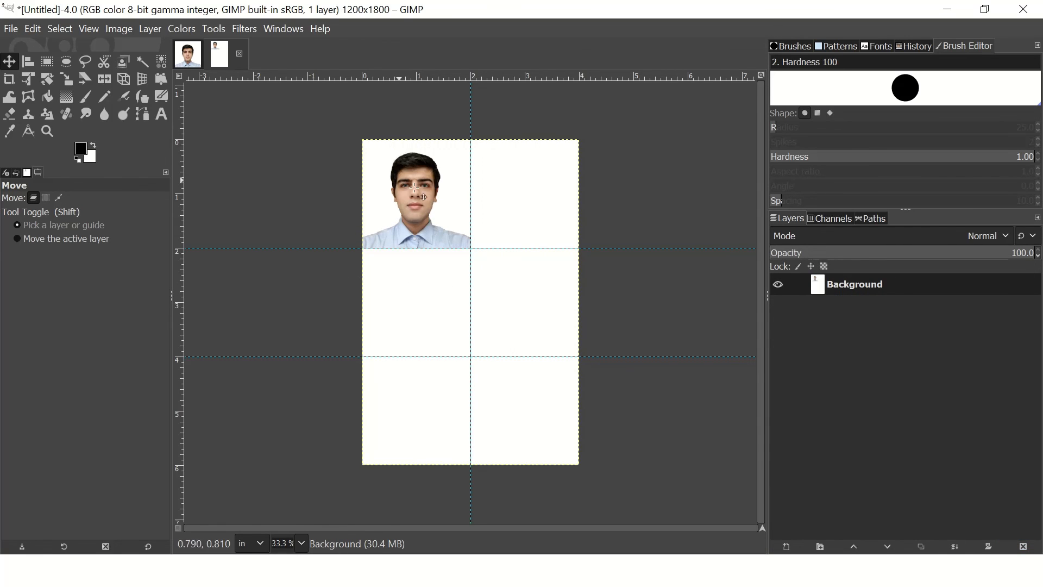
- Paste a second copy of the photo, move it into the top-right guide cell and anchor it
{"action": "left_click", "coordinate": [33, 29]}
{"action": "left_click", "coordinate": [64, 164]}
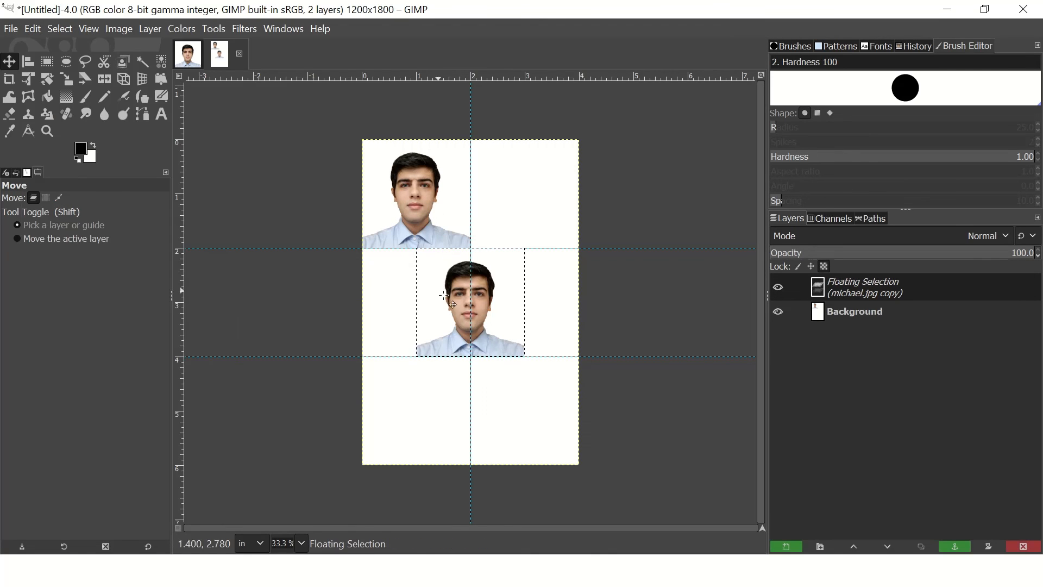
{"action": "left_click_drag", "start_coordinate": [448, 300], "coordinate": [502, 191]}
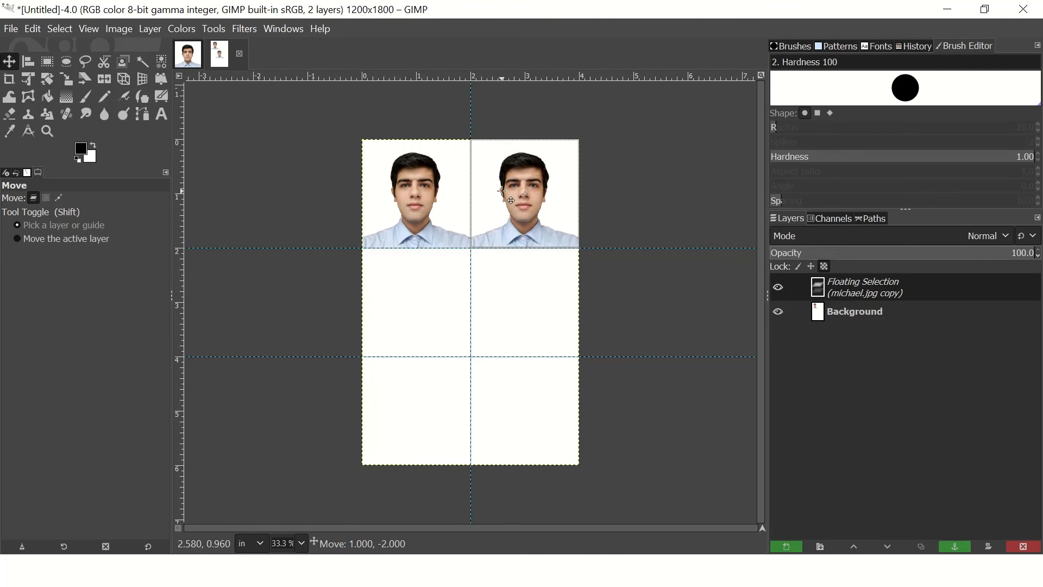
{"action": "left_click", "coordinate": [500, 290]}
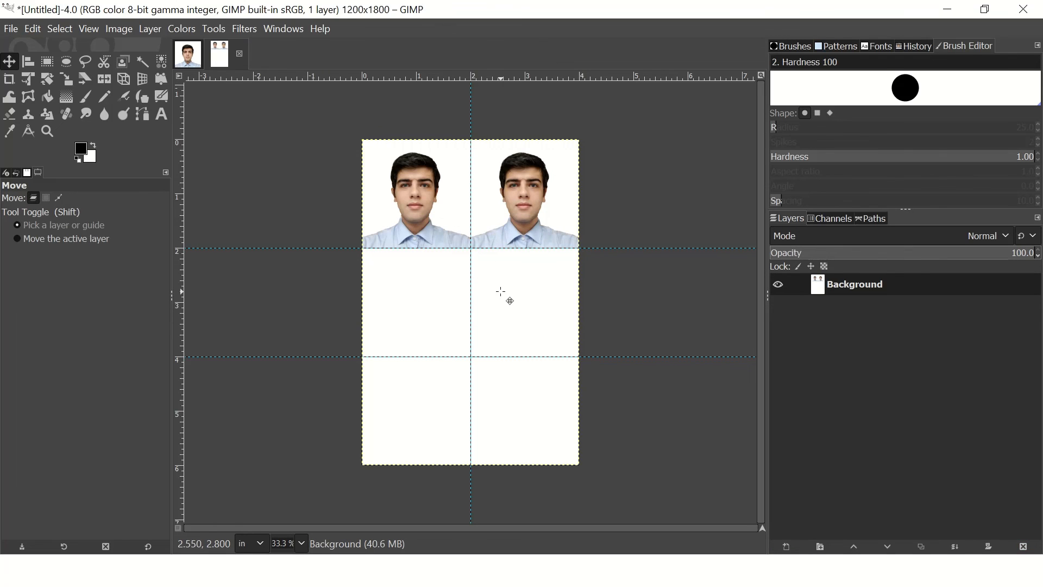
- Paste a third copy of the photo, move it into the middle-left guide cell and anchor it
{"action": "key", "text": "ctrl+v"}
{"action": "left_click_drag", "start_coordinate": [486, 296], "coordinate": [431, 297]}
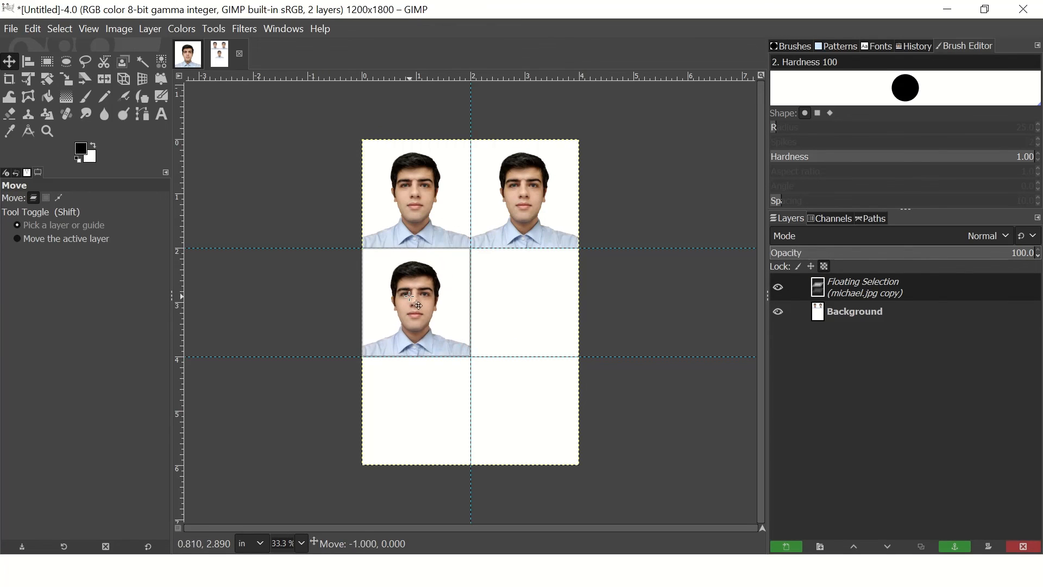
{"action": "left_click", "coordinate": [516, 303]}
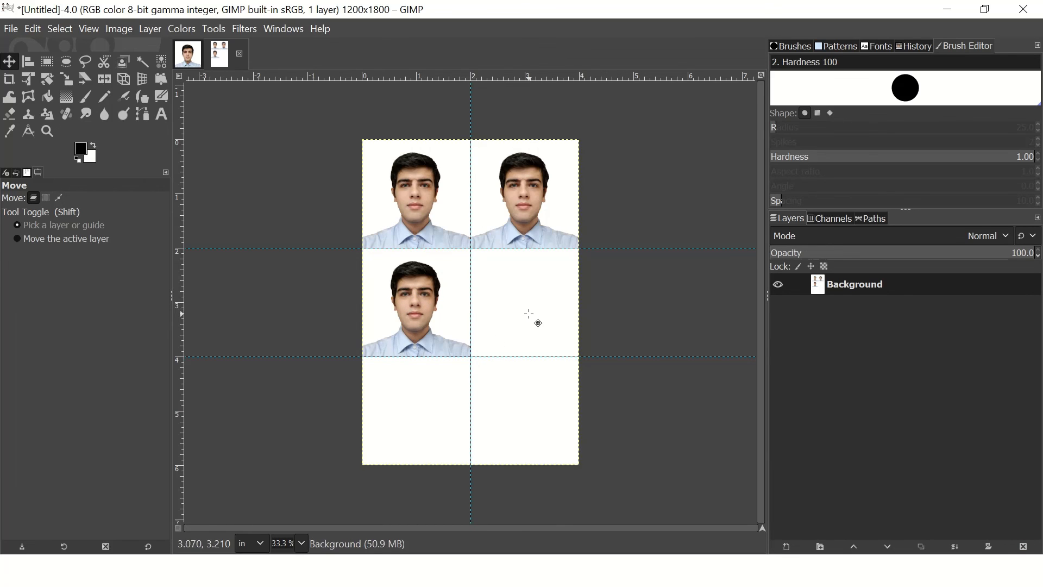
- Paste a fourth and a fifth copy of the photo and place them in the middle-right and bottom-right guide cells
{"action": "key", "text": "ctrl+v"}
{"action": "left_click_drag", "start_coordinate": [500, 324], "coordinate": [550, 429]}
{"action": "left_click", "coordinate": [554, 396]}
{"action": "key", "text": "ctrl+v"}
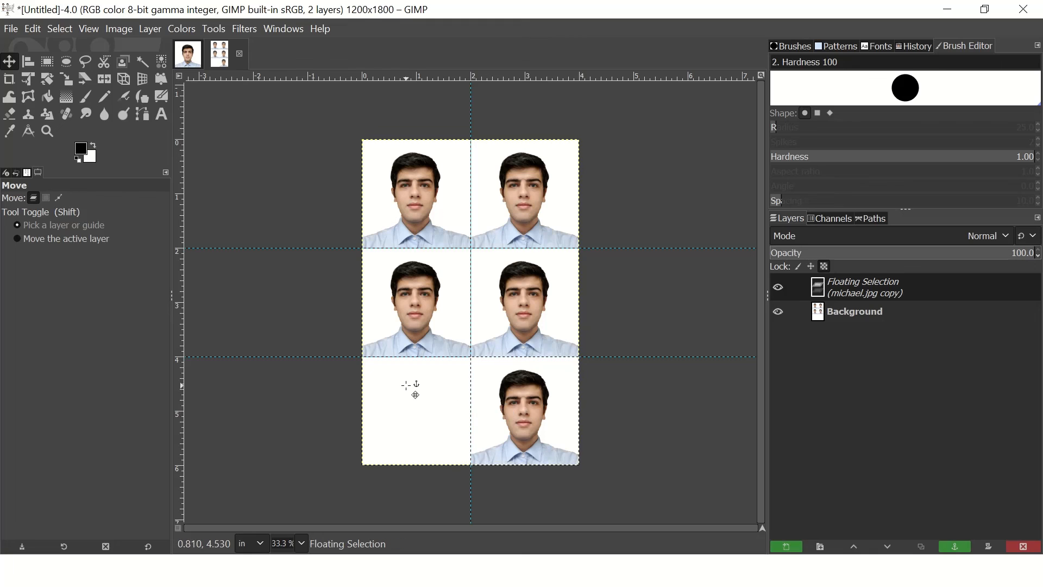
- Anchor the fifth copy, paste a sixth copy of the photo and move it into the bottom-left guide cell
{"action": "left_click", "coordinate": [406, 385]}
{"action": "key", "text": "ctrl+v"}
{"action": "left_click_drag", "start_coordinate": [451, 335], "coordinate": [396, 445]}
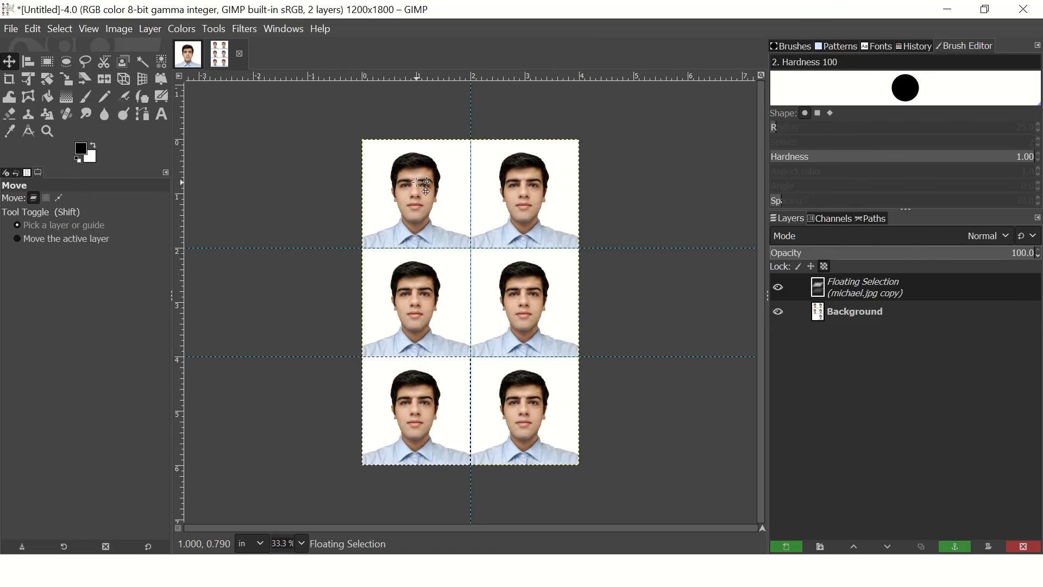
- Measure the head height from the top of the hair to the chin in the top-left photo and clear the measurement
{"action": "scroll", "coordinate": [417, 182], "scroll_direction": "up", "scroll_amount": 3}
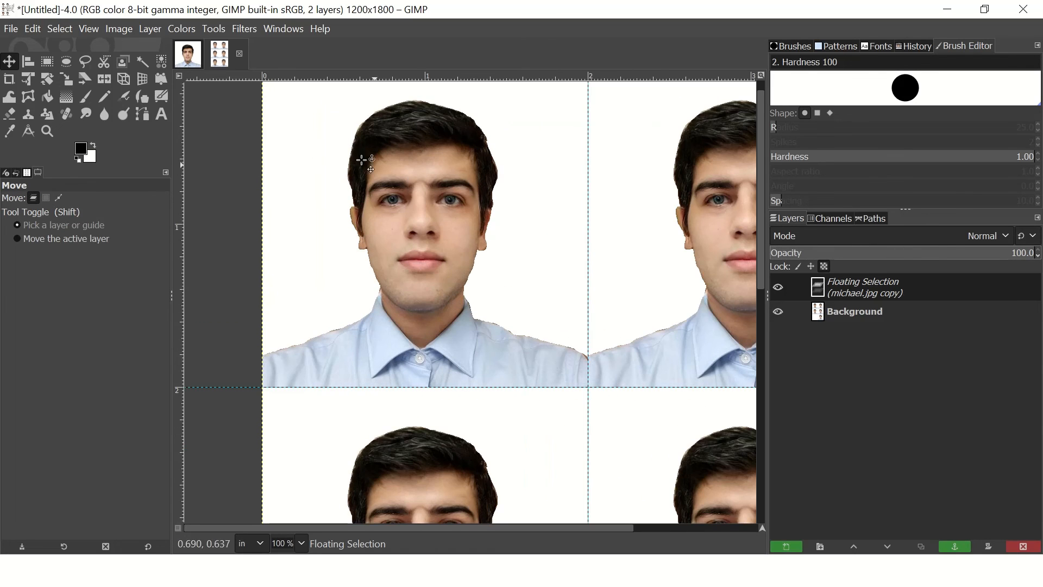
{"action": "left_click", "coordinate": [27, 131]}
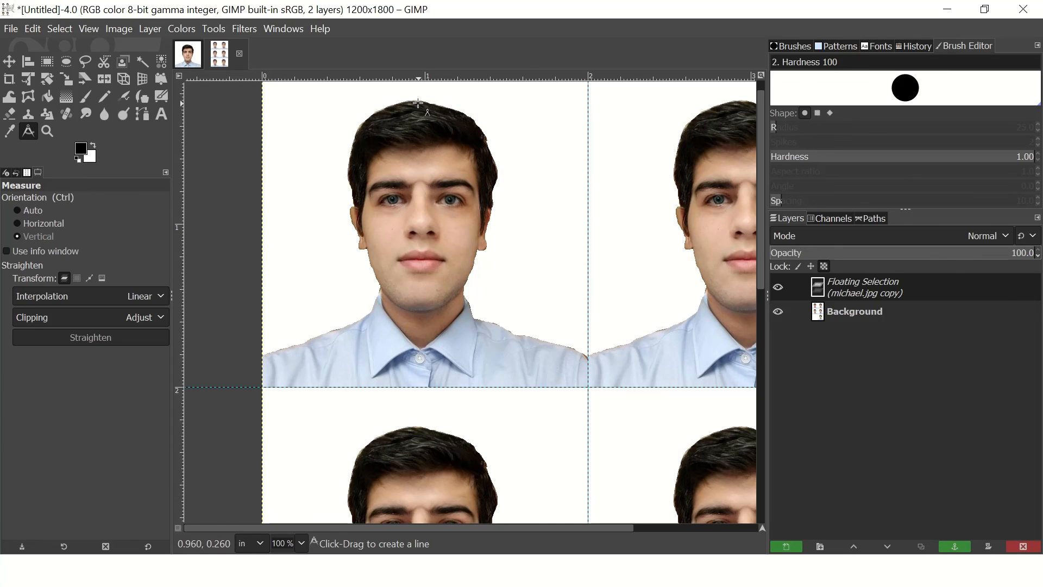
{"action": "mouse_move", "coordinate": [416, 101]}
{"action": "left_mouse_down"}
{"action": "mouse_move", "coordinate": [429, 142]}
{"action": "mouse_move", "coordinate": [421, 310]}
{"action": "left_mouse_up"}
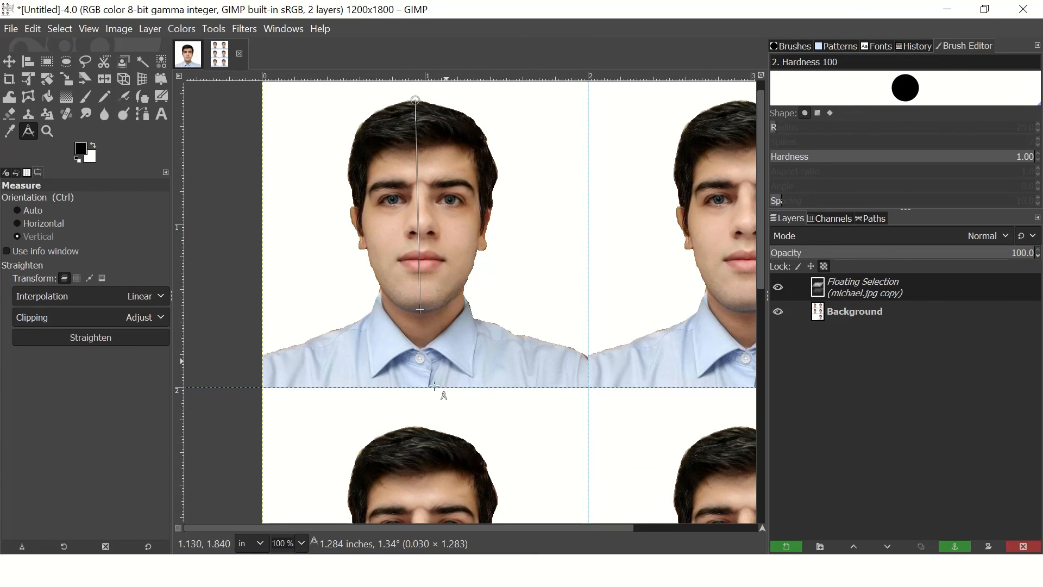
{"action": "scroll", "coordinate": [459, 272], "scroll_direction": "down", "scroll_amount": 4, "text": "ctrl"}
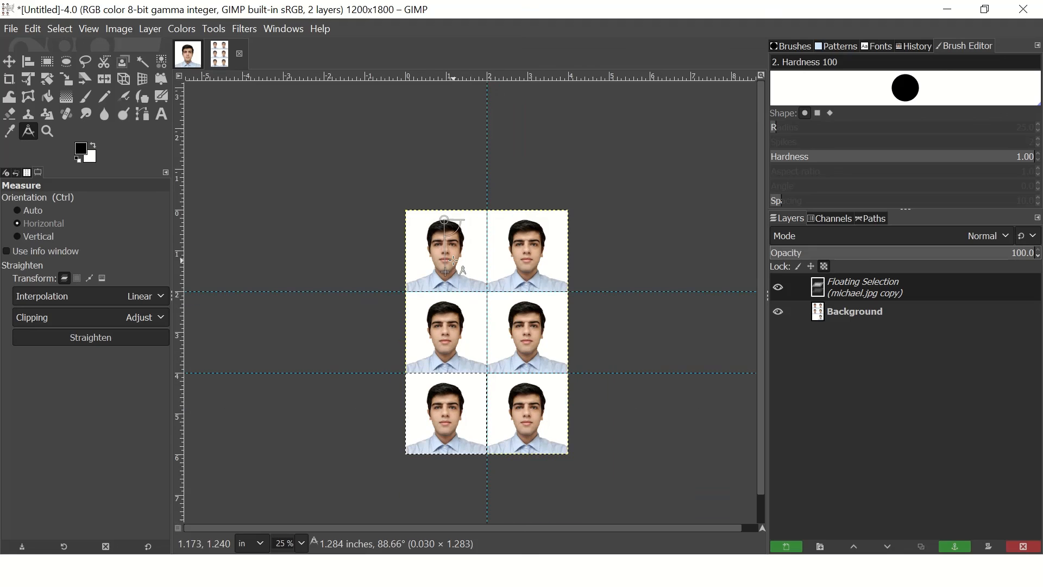
{"action": "left_click", "coordinate": [519, 238]}
{"action": "left_click", "coordinate": [553, 254]}
{"action": "key", "text": "Escape"}
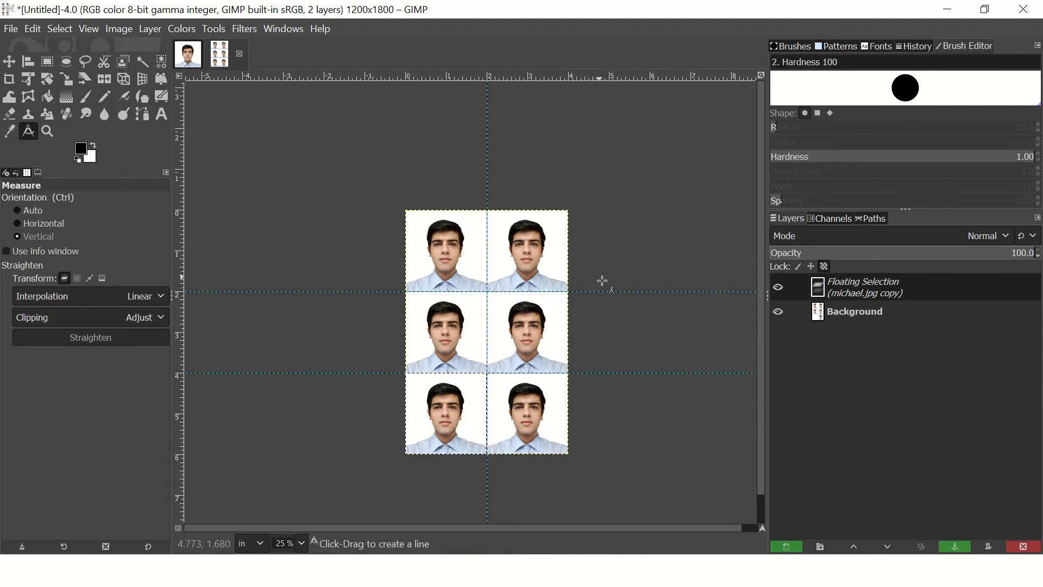
{"action": "scroll", "coordinate": [614, 402], "scroll_direction": "up", "scroll_amount": 1, "text": "ctrl"}
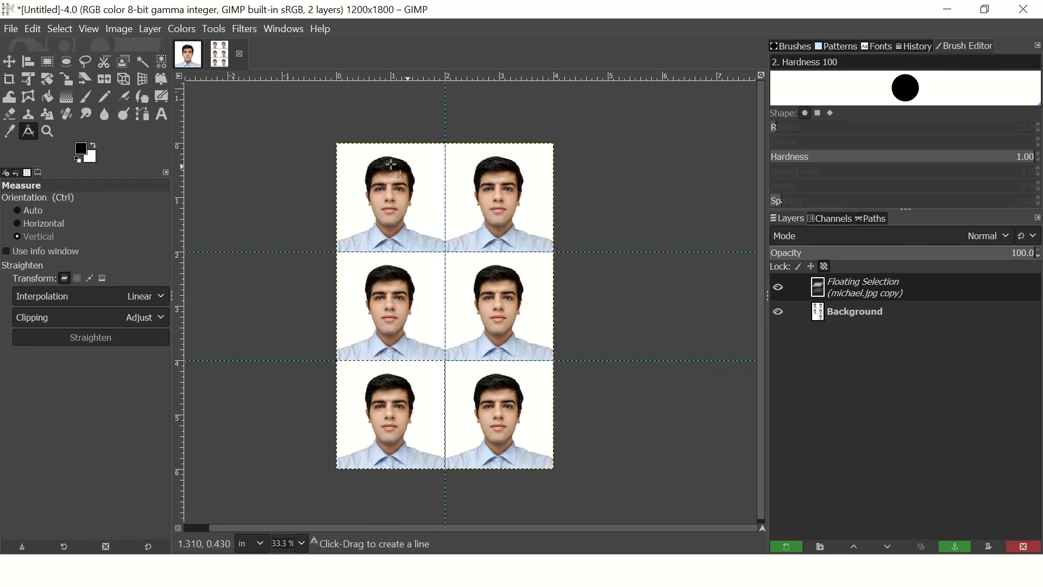
- Export the image as michael_2x2x6.jpg in the Gimp folder
{"action": "left_click", "coordinate": [12, 29]}
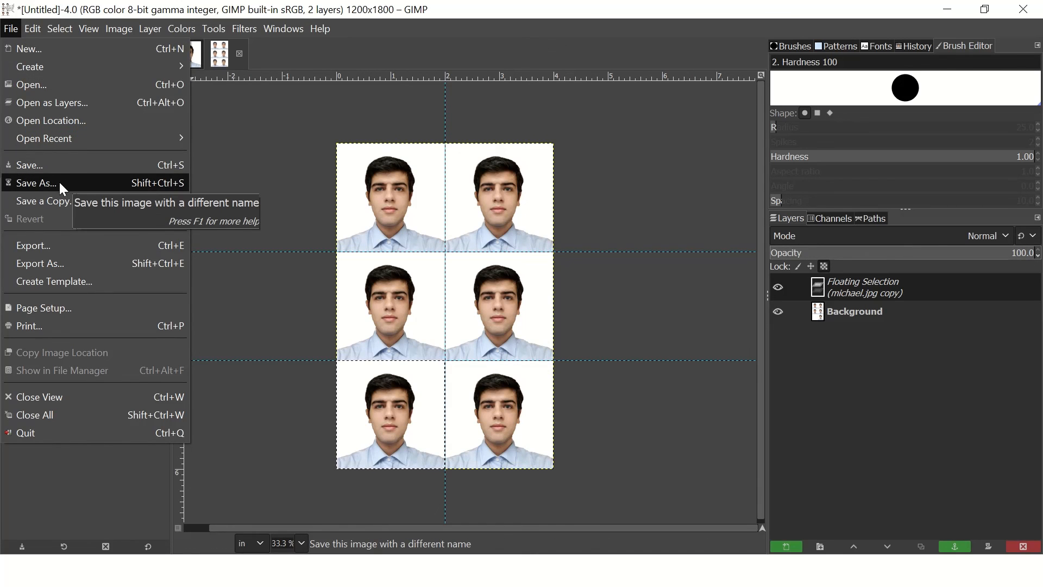
{"action": "left_click", "coordinate": [63, 251]}
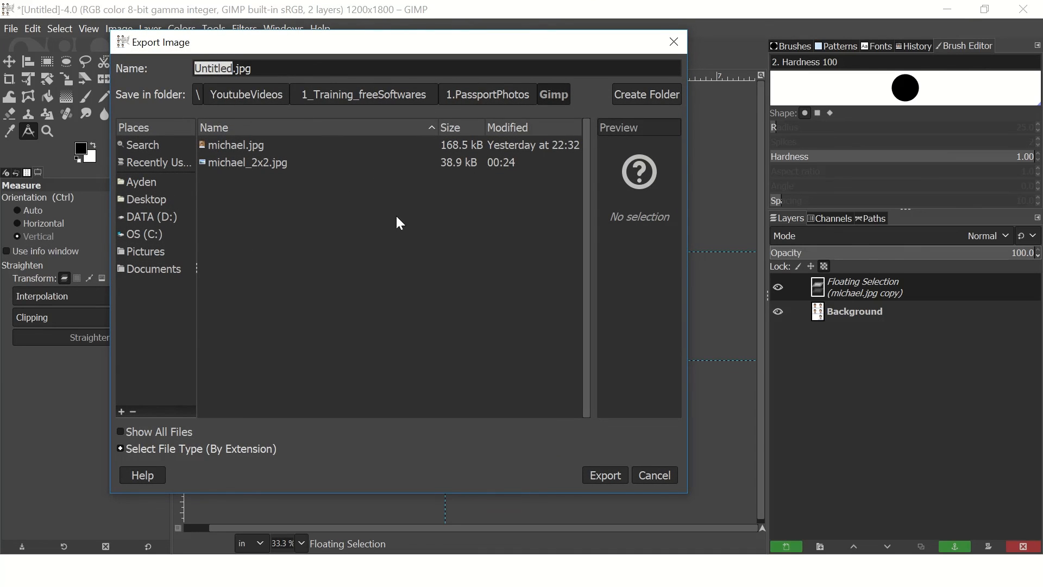
{"action": "left_click", "coordinate": [252, 163]}
{"action": "left_click", "coordinate": [255, 69]}
{"action": "left_click", "coordinate": [255, 69]}
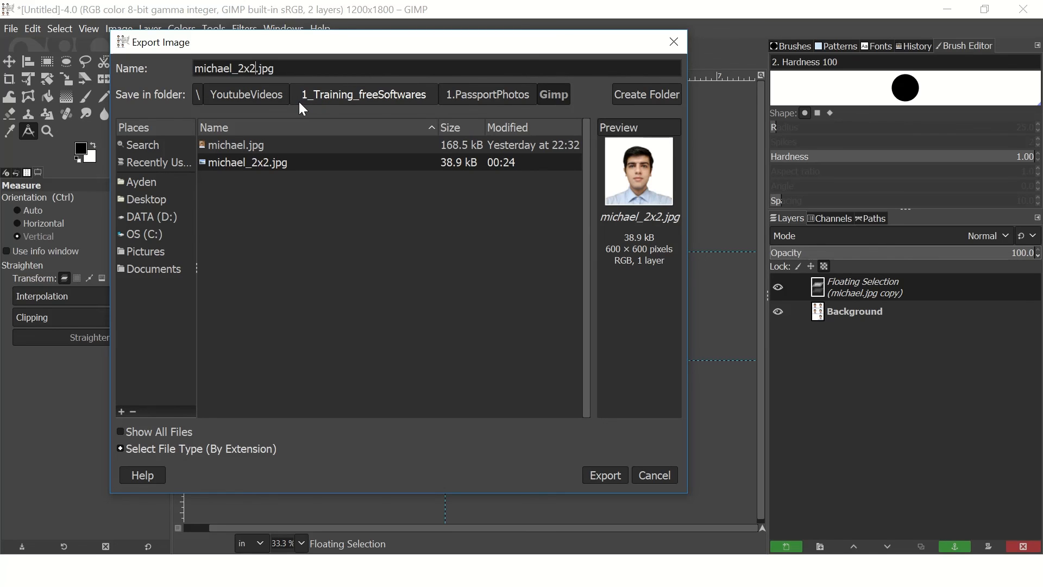
{"action": "type", "text": "x6"}
{"action": "left_click", "coordinate": [607, 477]}
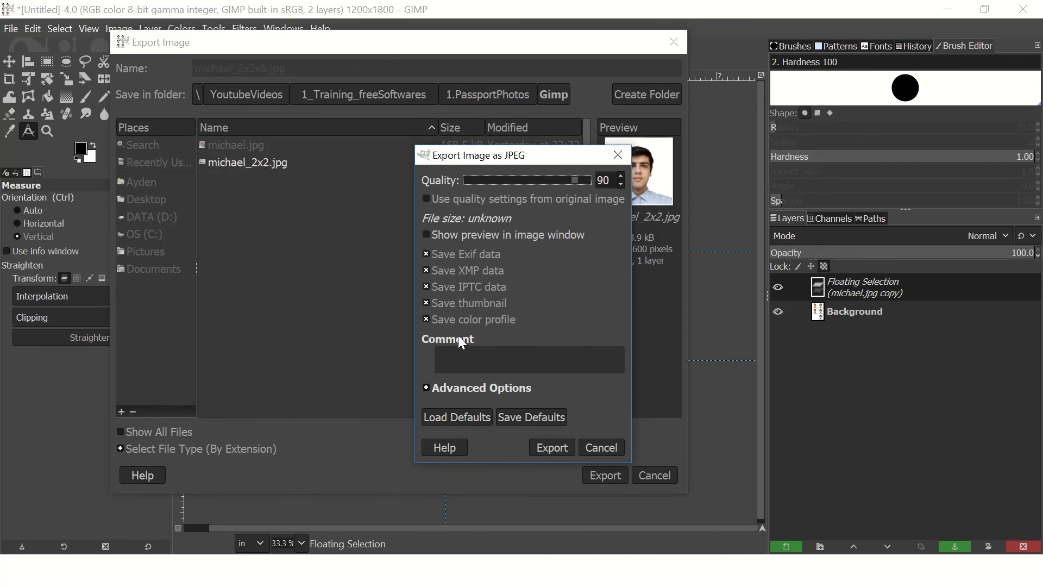
- Turn off saving Exif data, XMP data, IPTC data and the thumbnail for the JPEG export
{"action": "left_click", "coordinate": [449, 255]}
{"action": "left_click", "coordinate": [448, 270]}
{"action": "left_click", "coordinate": [448, 286]}
{"action": "left_click", "coordinate": [448, 302]}
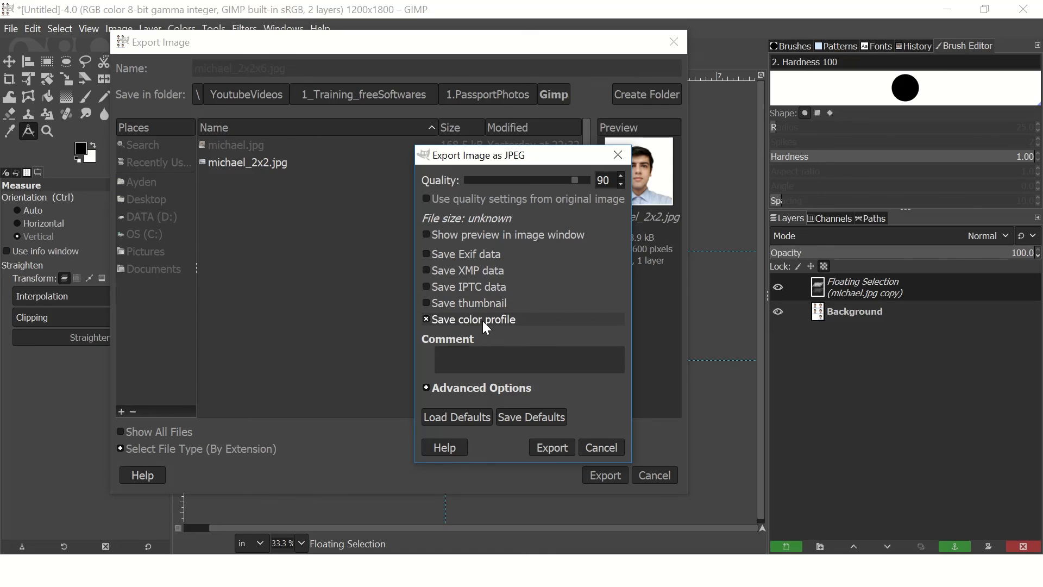
- Set the JPEG smoothing to 1.00 in the advanced options and complete the export
{"action": "left_click", "coordinate": [463, 389]}
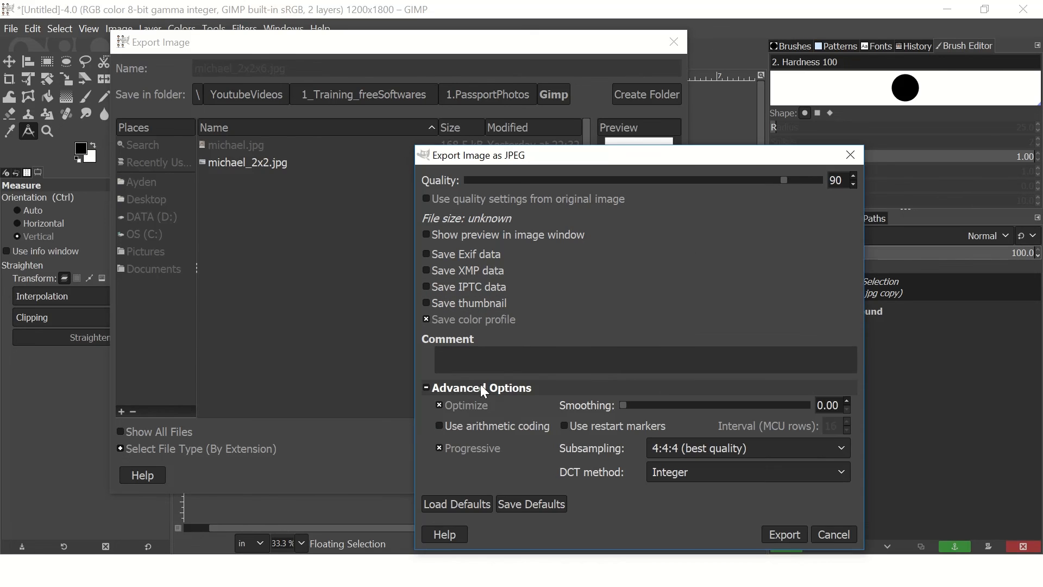
{"action": "left_click_drag", "start_coordinate": [630, 406], "coordinate": [744, 403]}
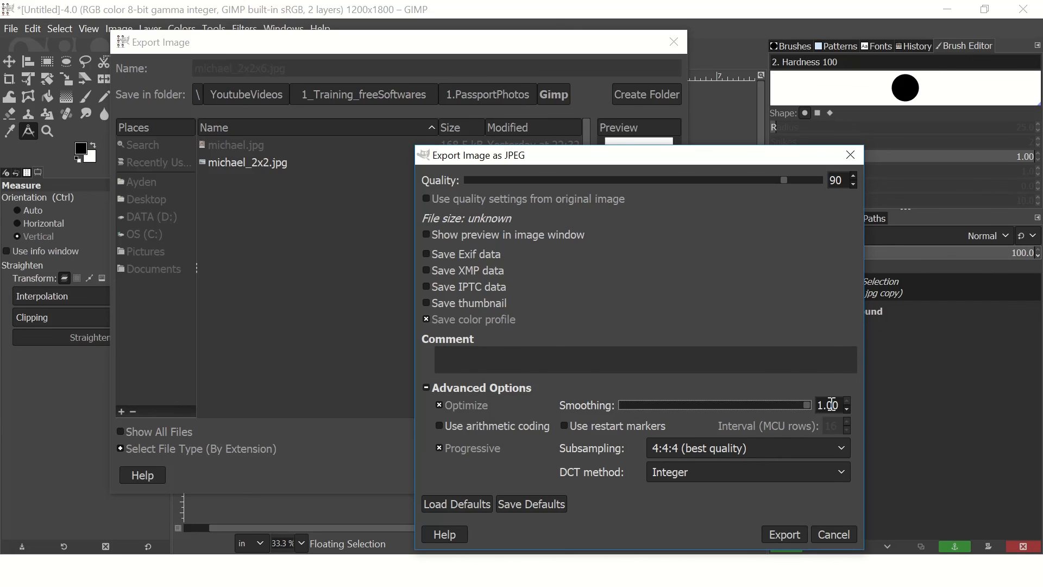
{"action": "left_click", "coordinate": [800, 535]}
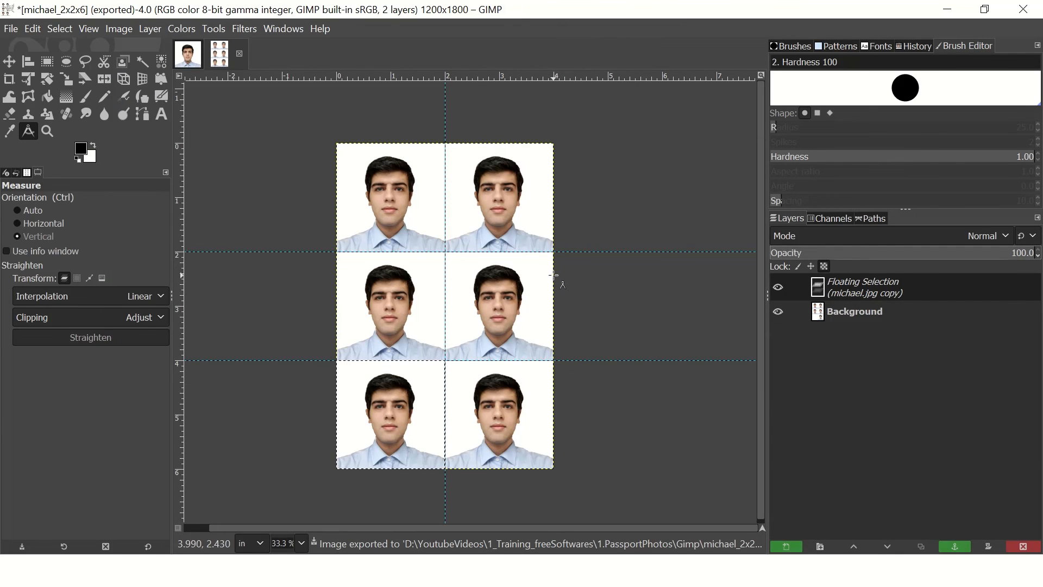
- Switch from GIMP to the PowerPoint slide show of Presentation1.pptx
{"action": "key", "text": "alt+Tab"}
{"action": "key", "text": "alt+Tab"}
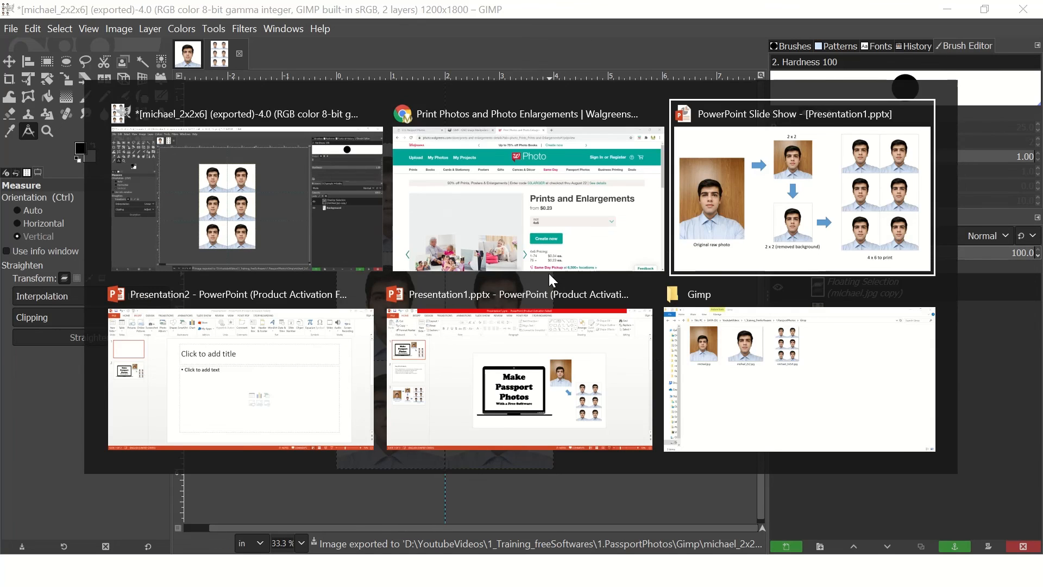